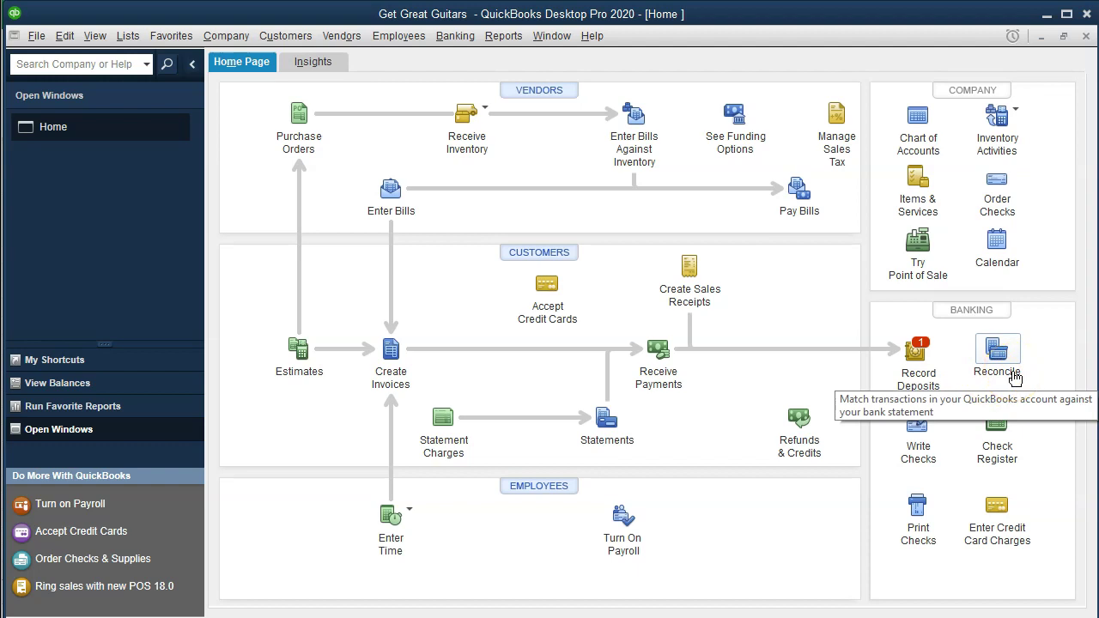
pyautogui.click(453, 36)
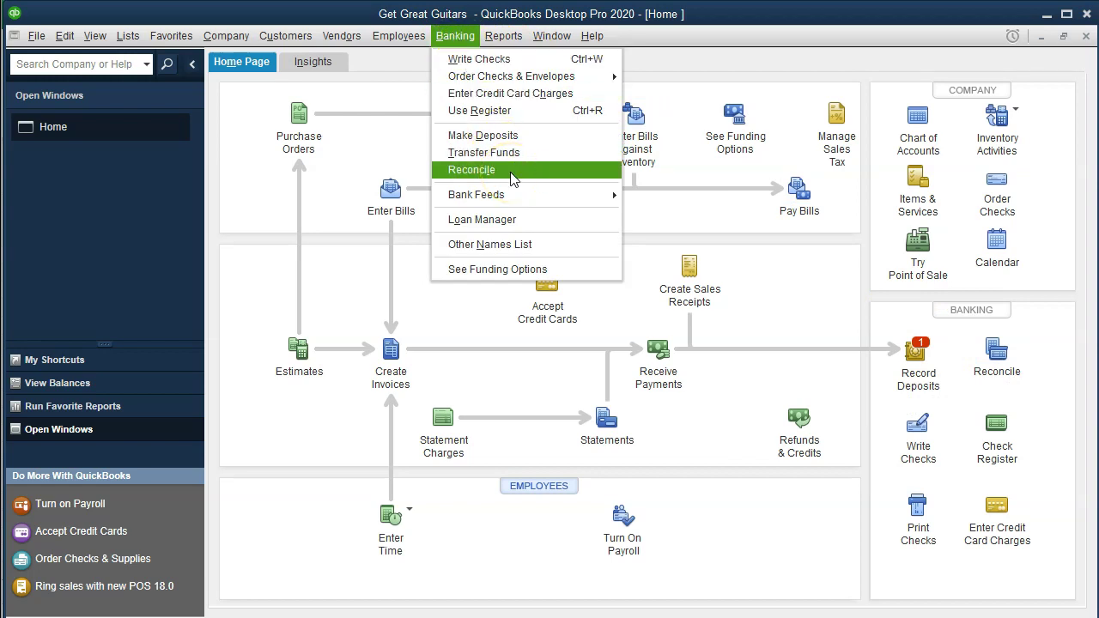
pyautogui.click(253, 287)
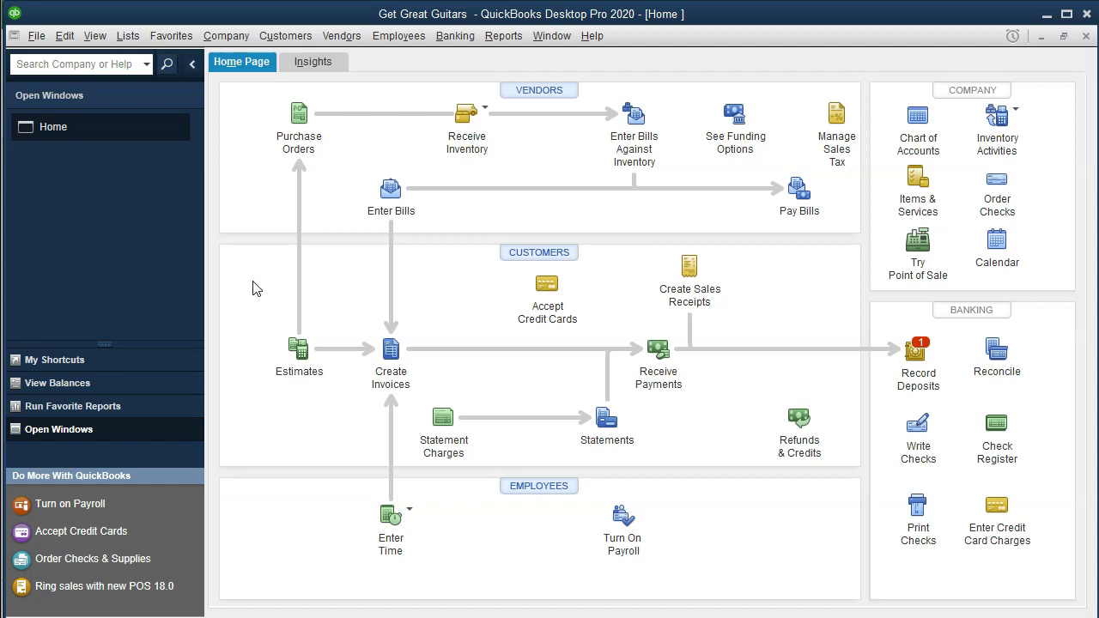
# Open the standard Balance Sheet report for Get Great Guitars
pyautogui.click(504, 38)
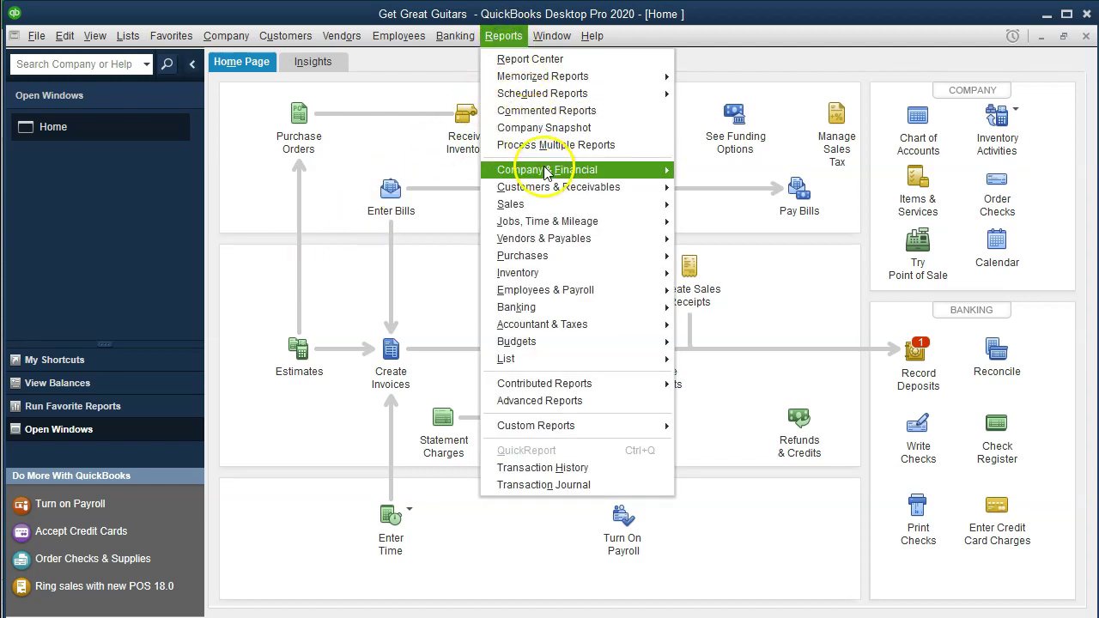
pyautogui.moveTo(545, 171)
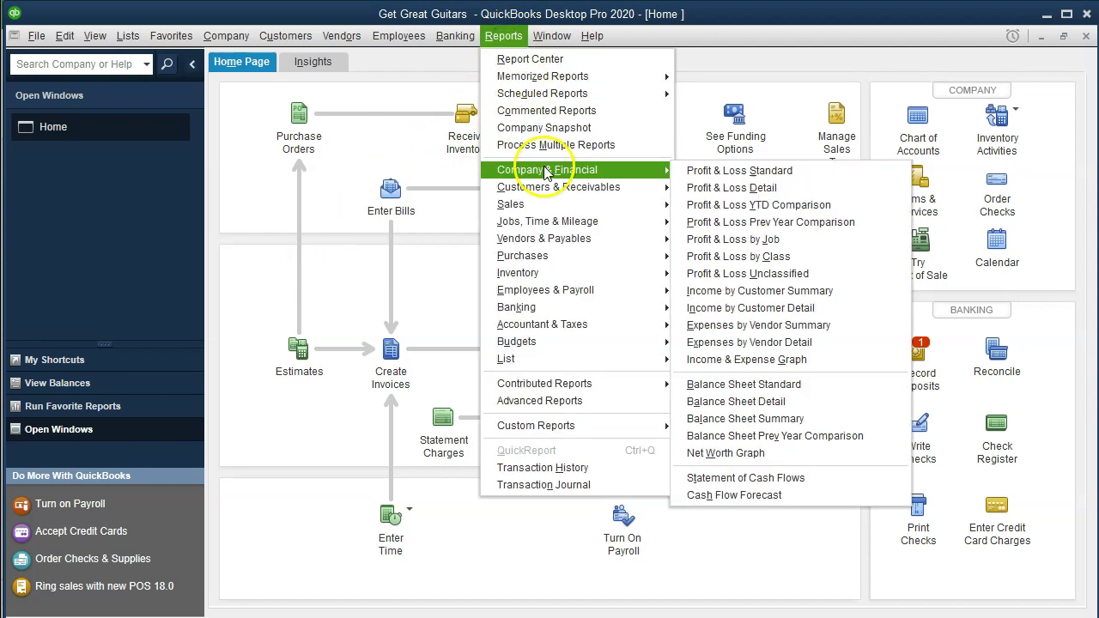
pyautogui.click(751, 387)
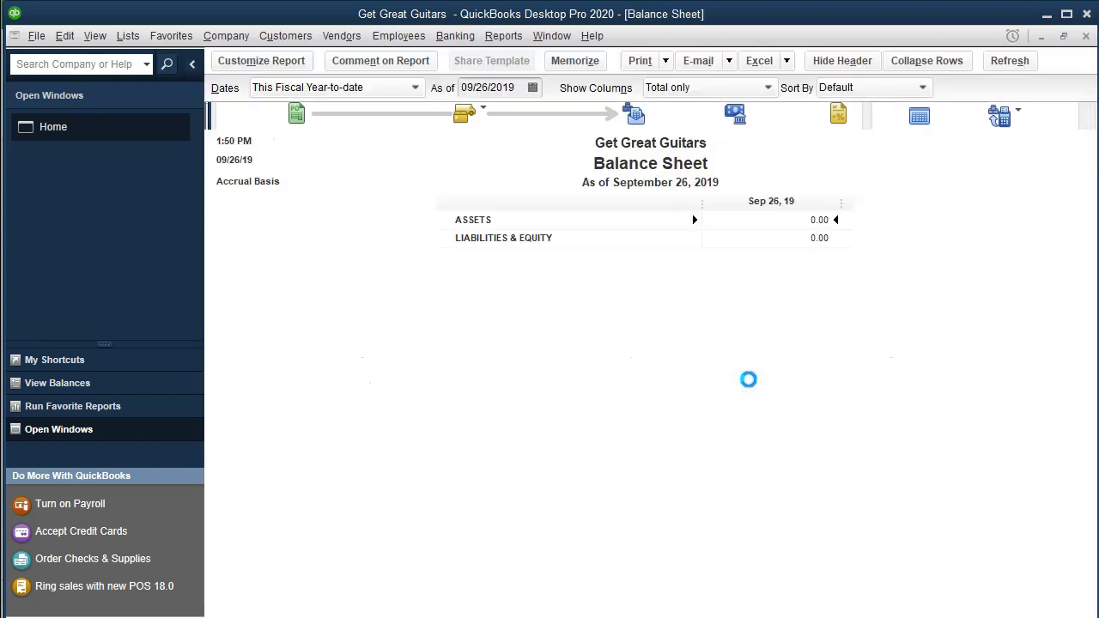
# Customize the Balance Sheet's date range to run from 01/01/2020 to 01/31/2020 and apply it to the report
pyautogui.click(286, 60)
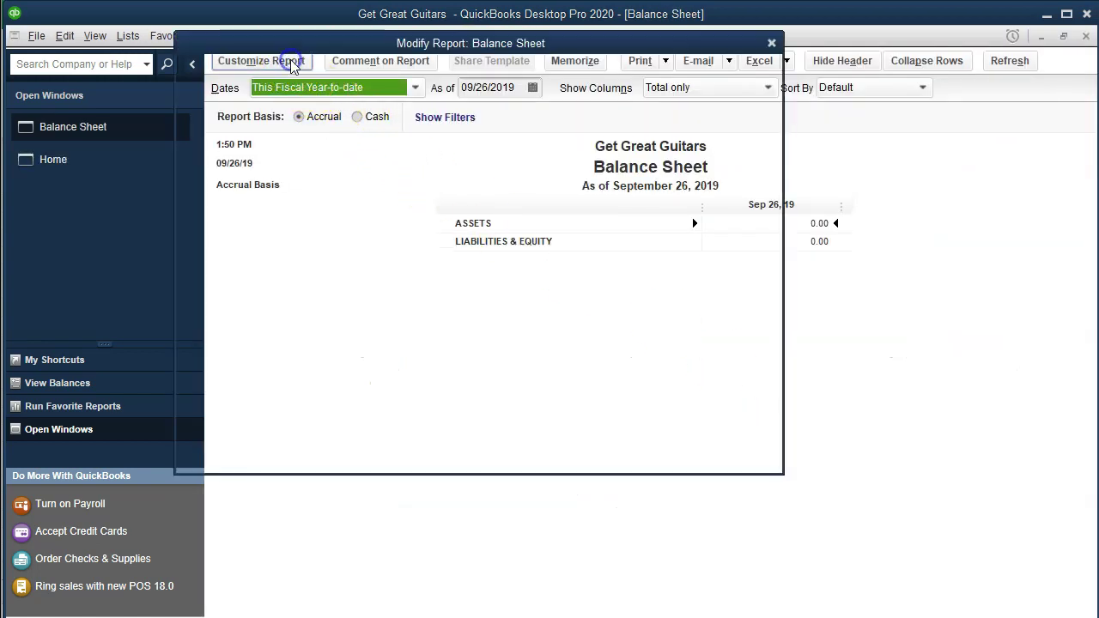
pyautogui.press('Tab')
pyautogui.write('01')
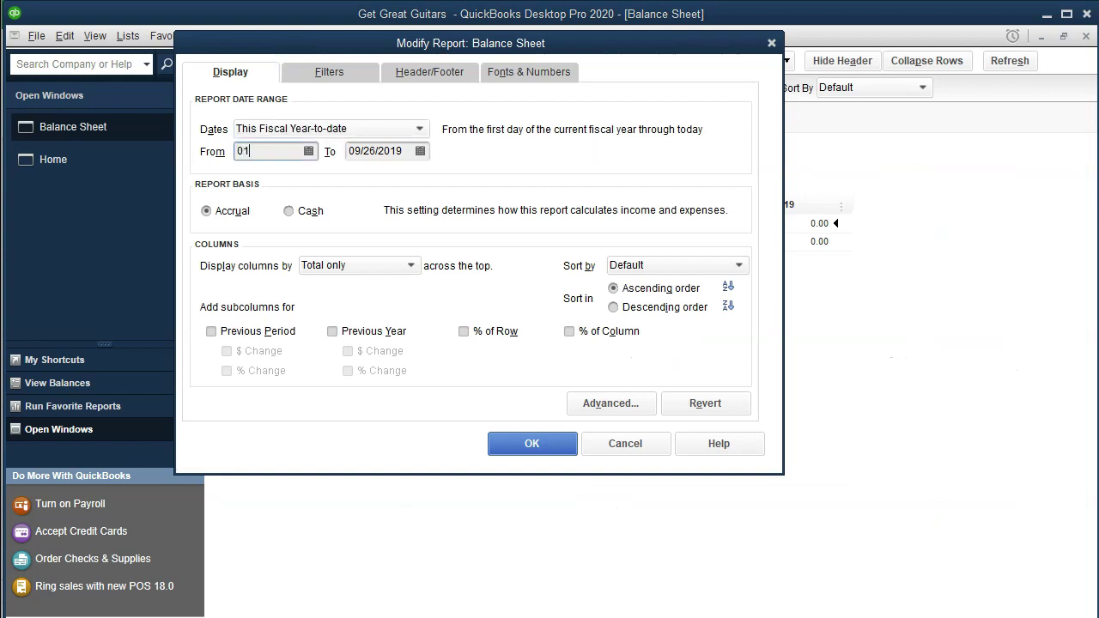
pyautogui.write('/01/2020')
pyautogui.press('Tab')
pyautogui.write('12/31/2020')
pyautogui.press('Tab')
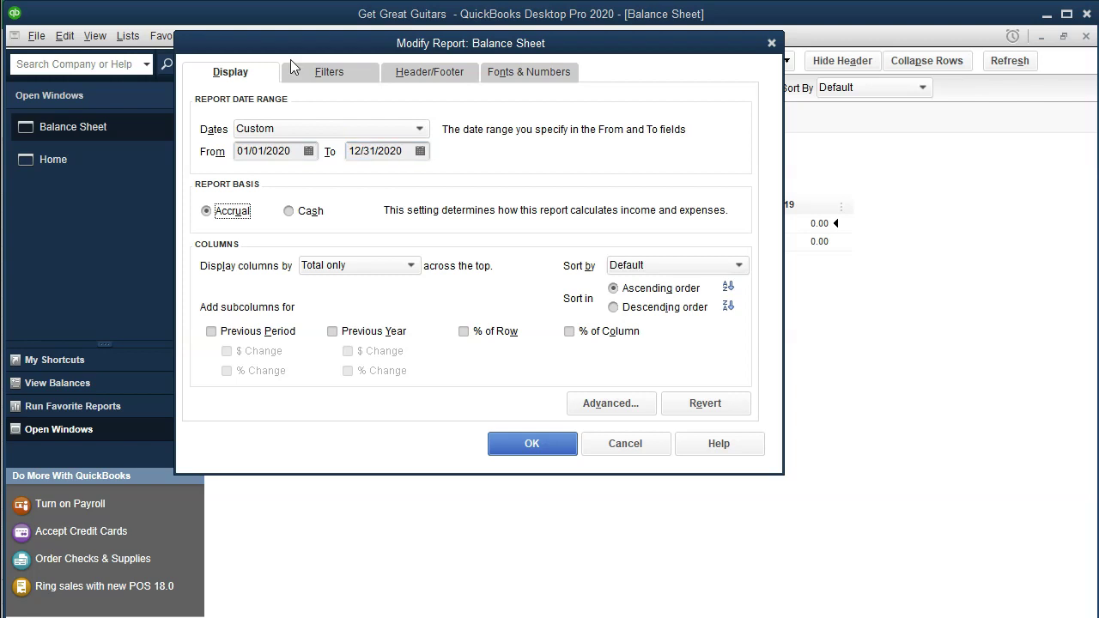
pyautogui.hotkey('shift', 'Tab')
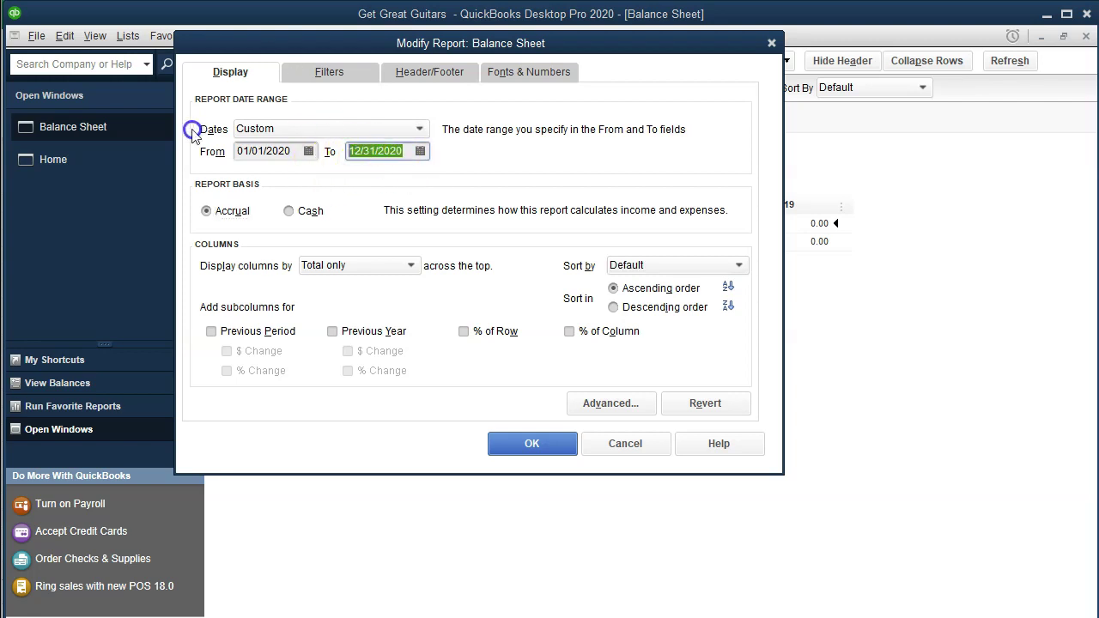
pyautogui.write('01/31/2020')
pyautogui.press('Tab')
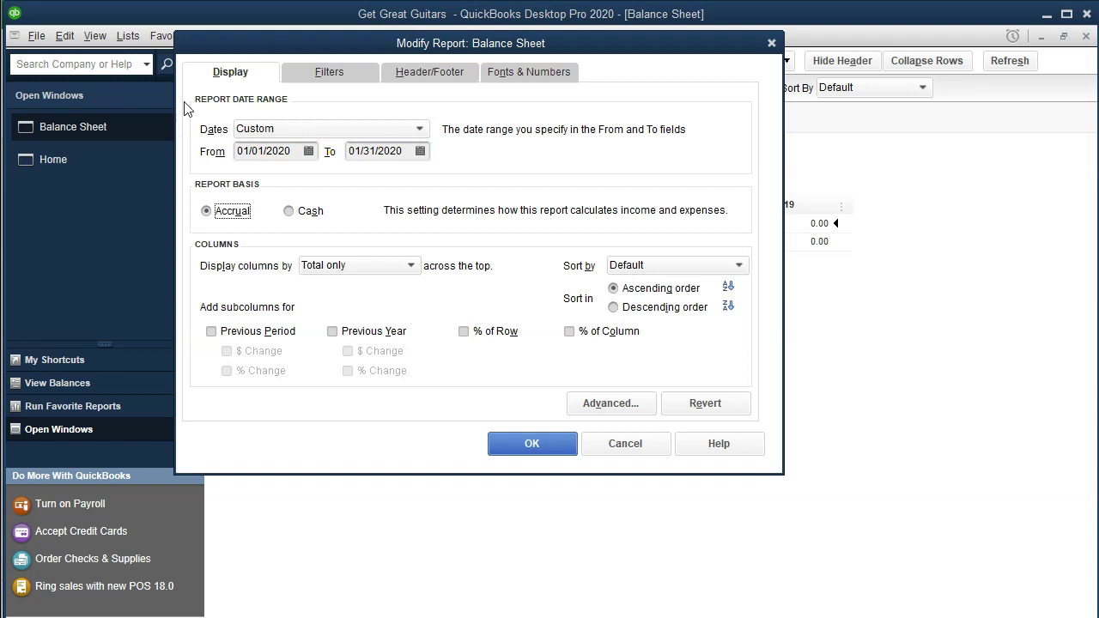
pyautogui.click(532, 443)
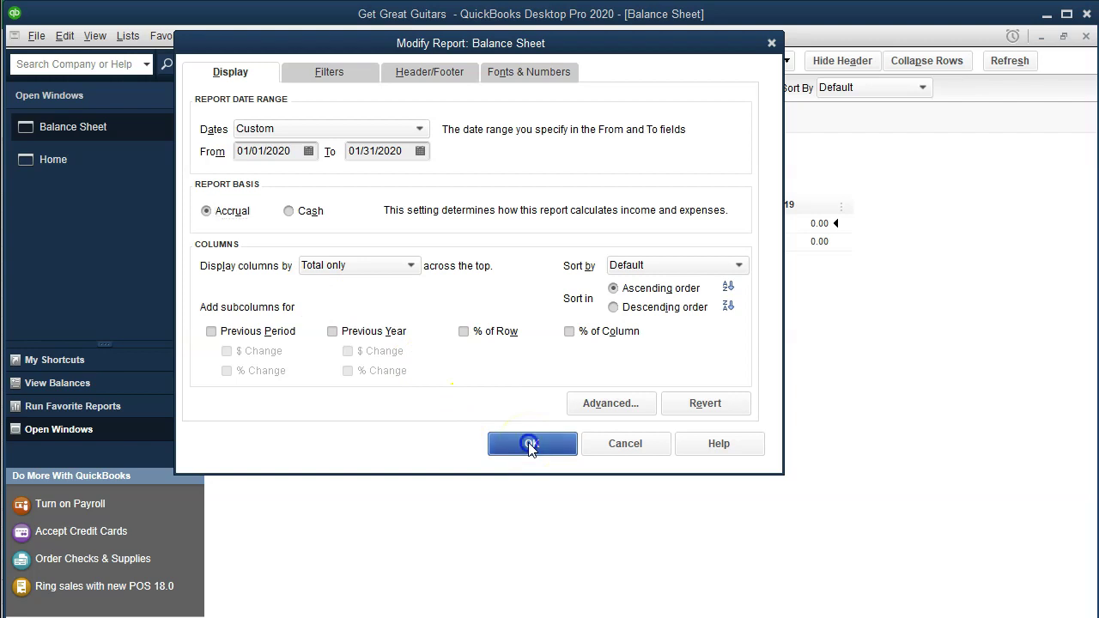
pyautogui.click(882, 289)
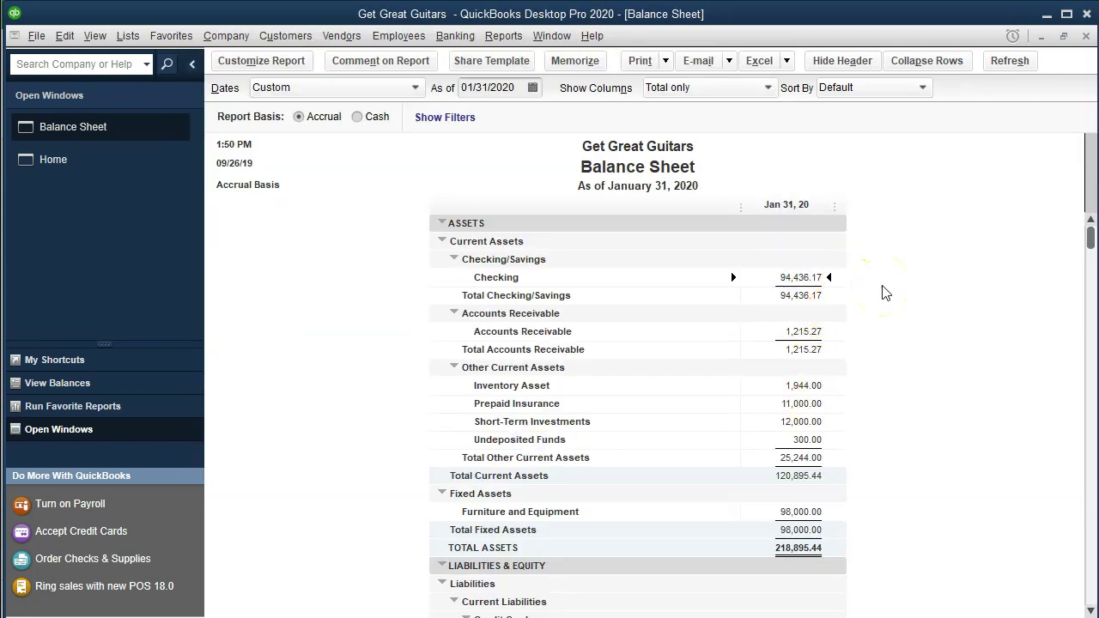
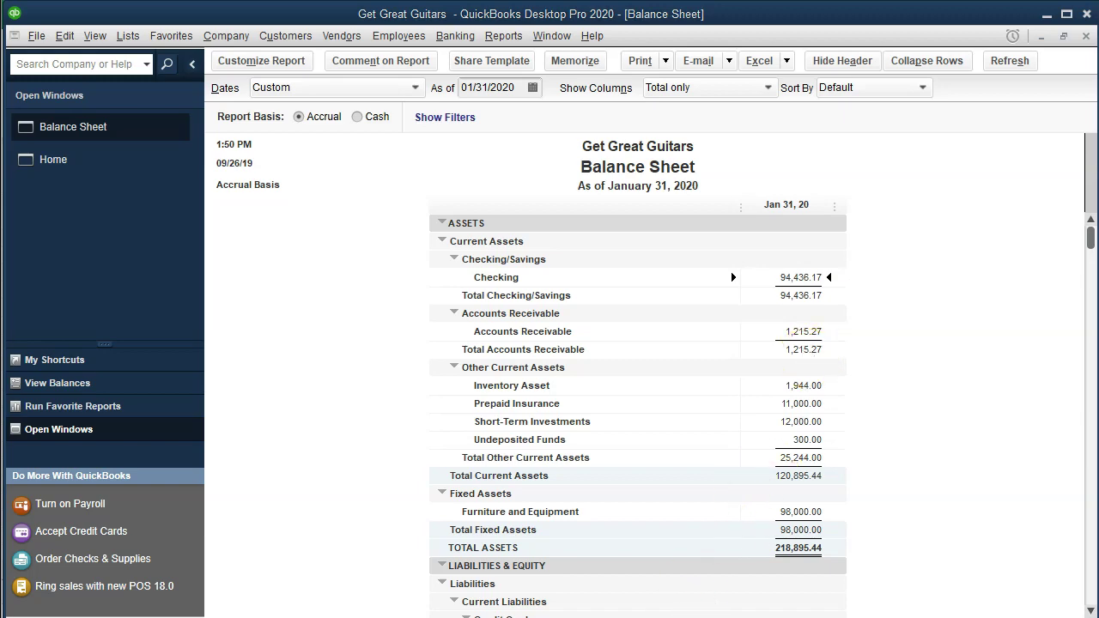
# Switch to the Bank Rec.xlsx workbook in Excel and enlarge the January bank statement to show its summary
pyautogui.hotkey('alt', 'Tab')
pyautogui.click(528, 433)
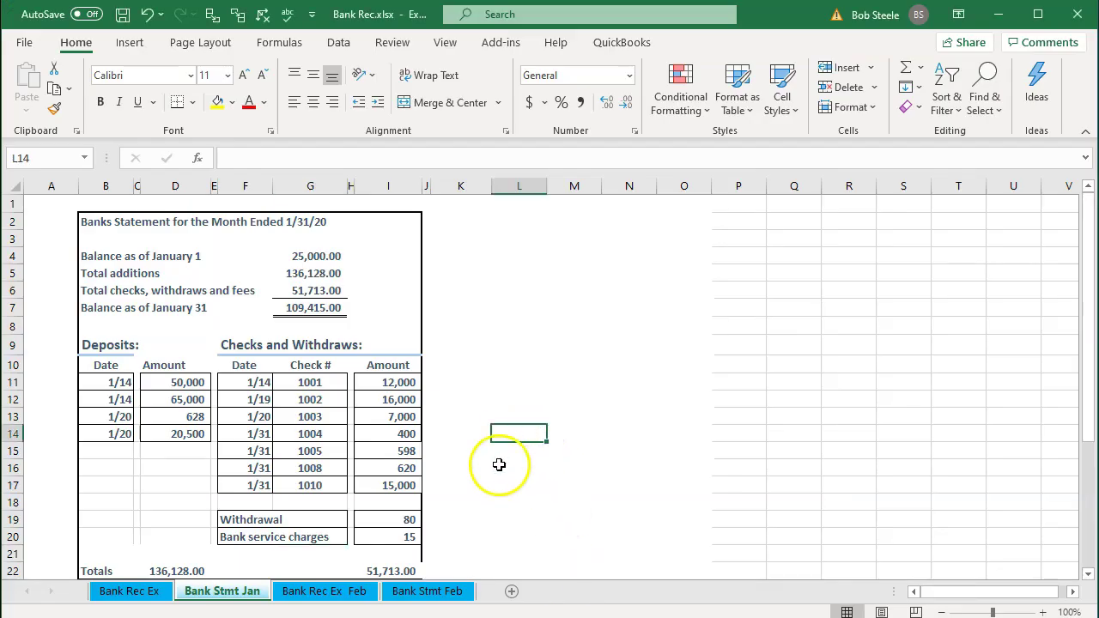
pyautogui.scroll(1, 498, 463)
pyautogui.scroll(3, 479, 465)
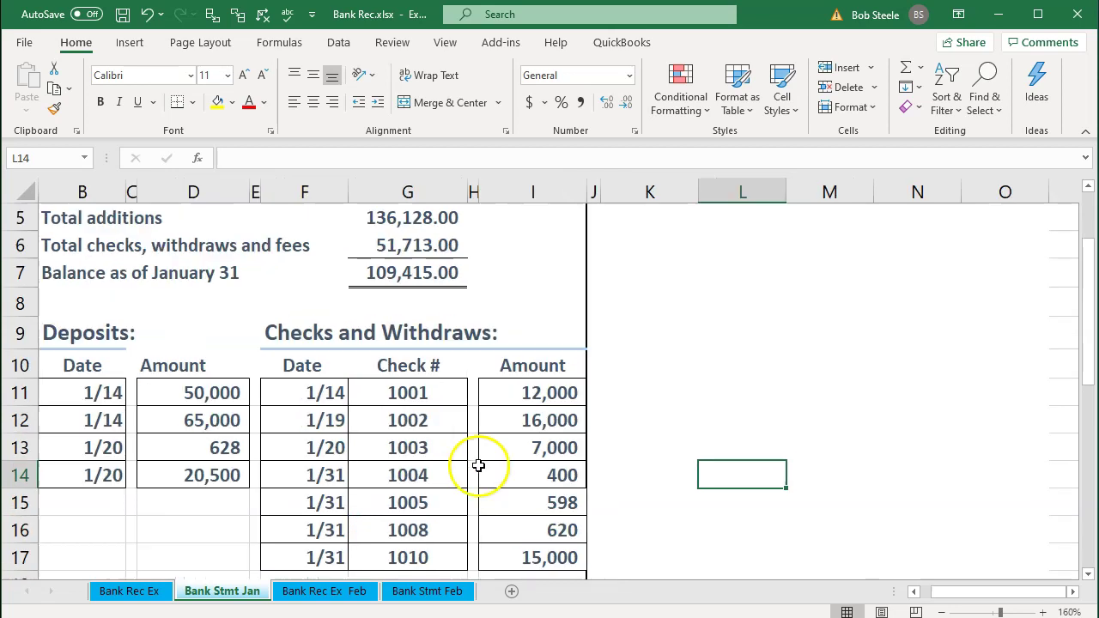
pyautogui.moveTo(949, 591); pyautogui.dragTo(846, 588)
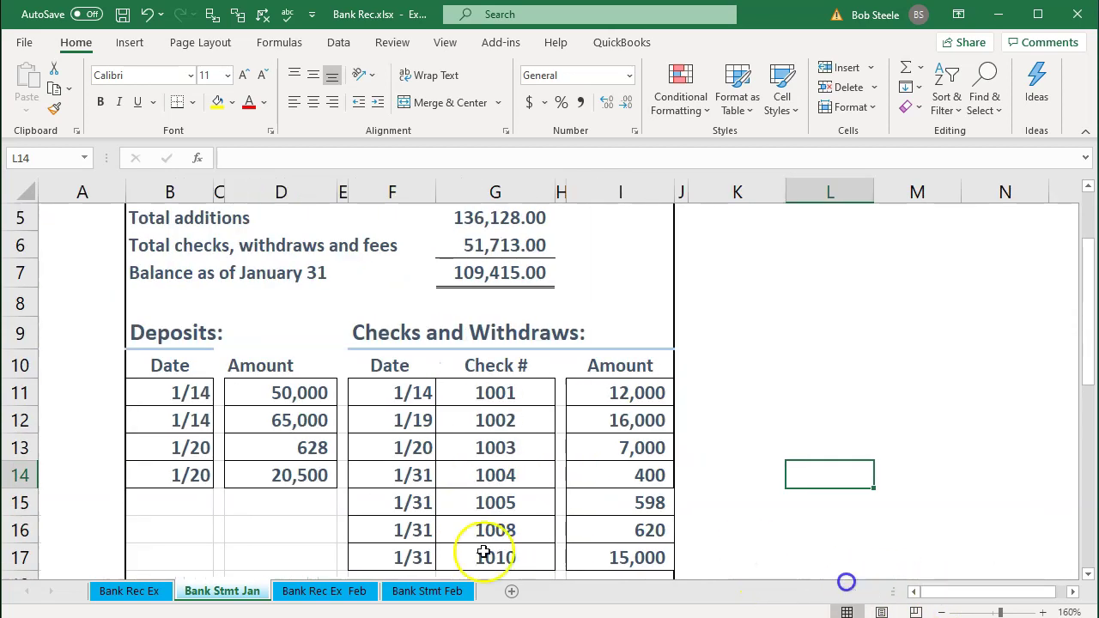
pyautogui.scroll(2, 449, 533)
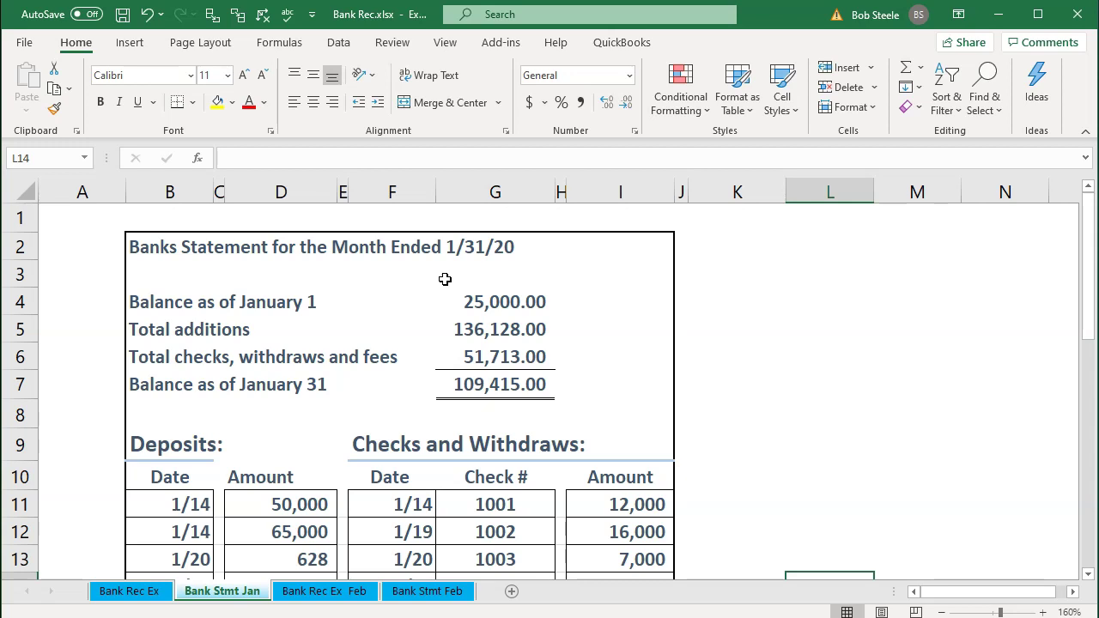
# Examine the statement summary's January 1 balance, total additions, total checks, withdraws and fees, and January 31 balance
pyautogui.click(468, 301)
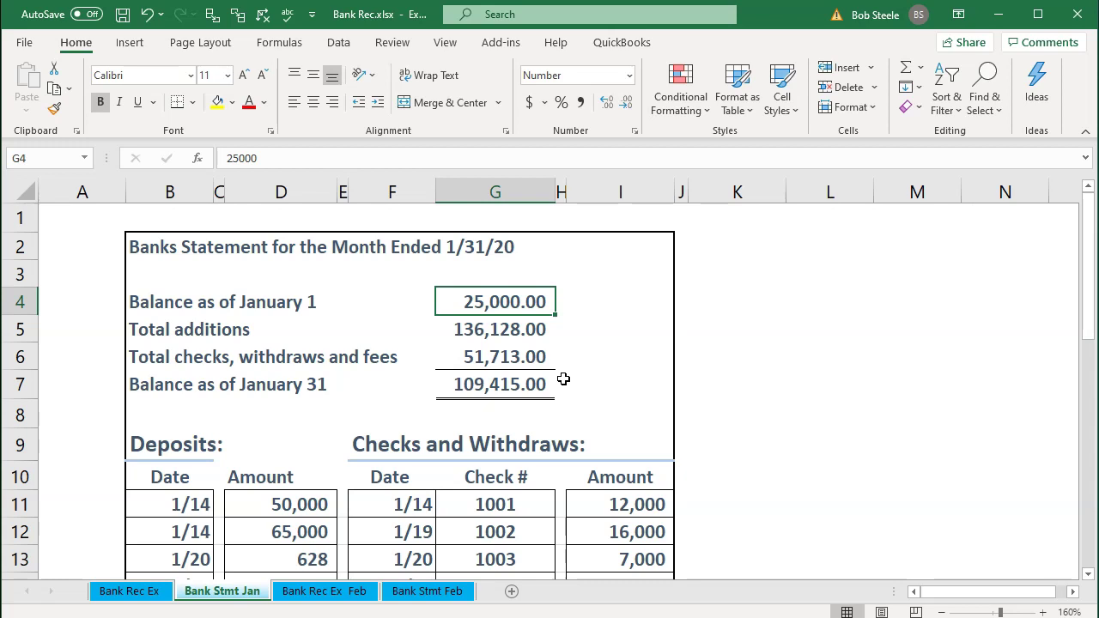
pyautogui.click(527, 390)
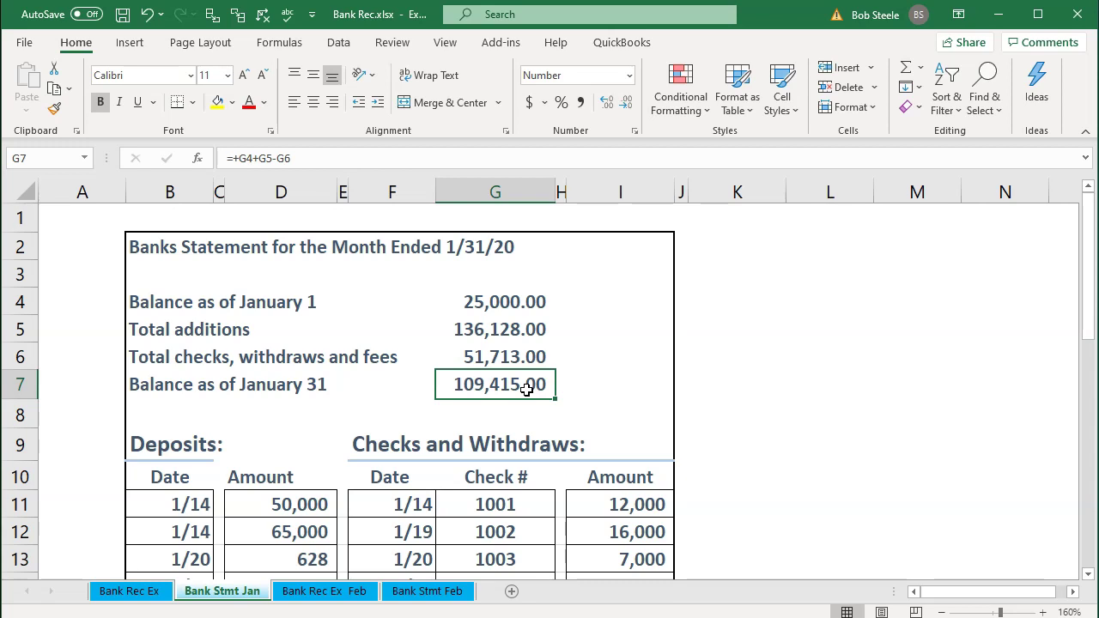
pyautogui.click(463, 307)
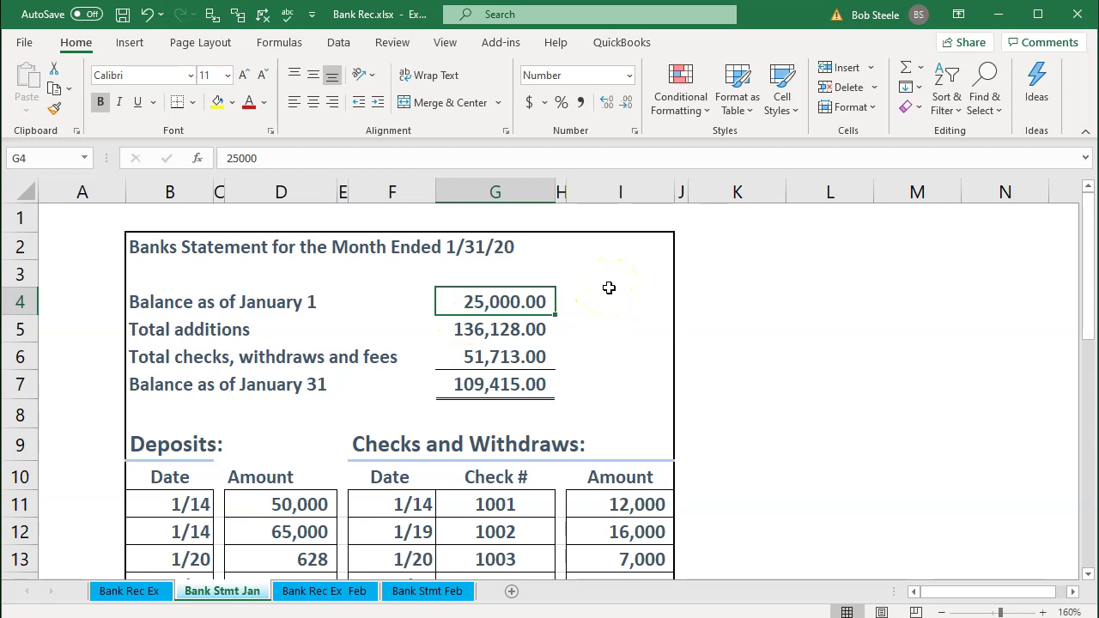
pyautogui.press('Down')
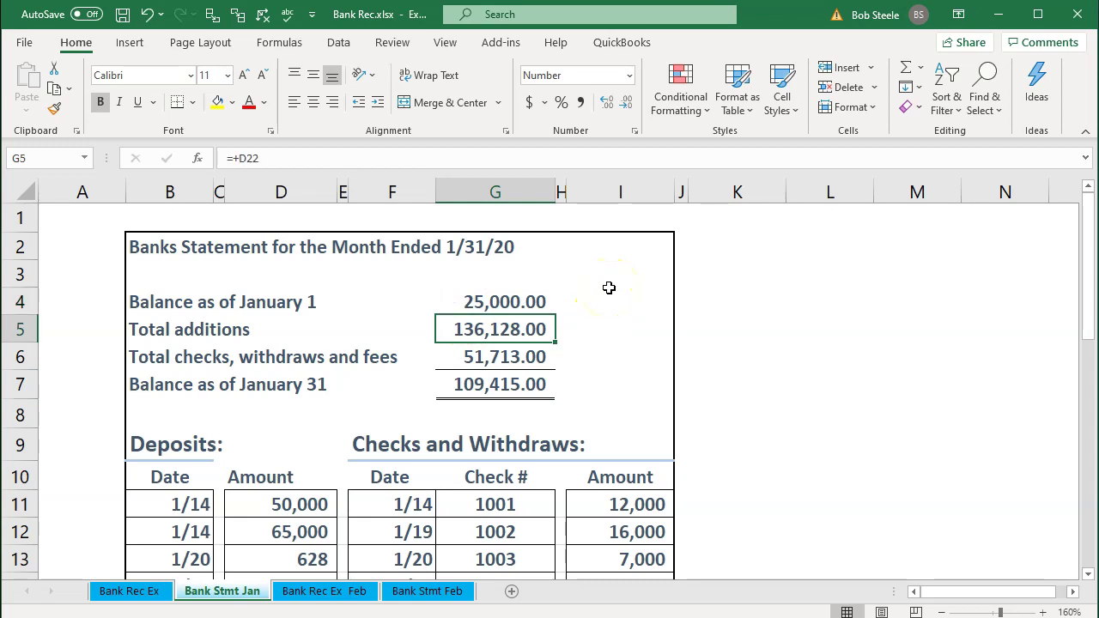
pyautogui.press('Down')
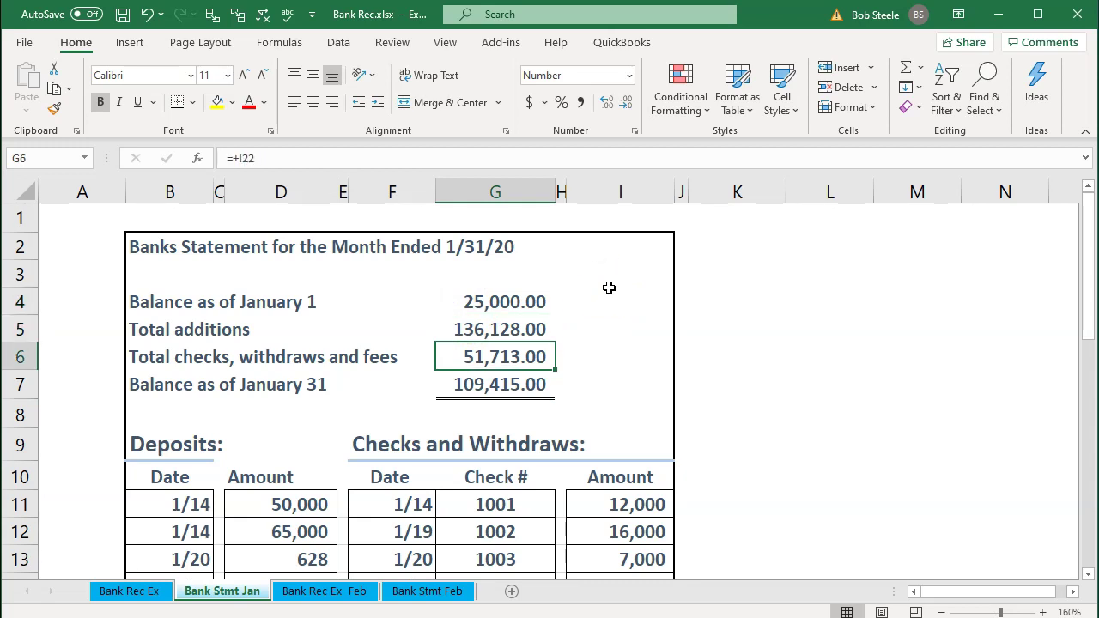
pyautogui.press('Down')
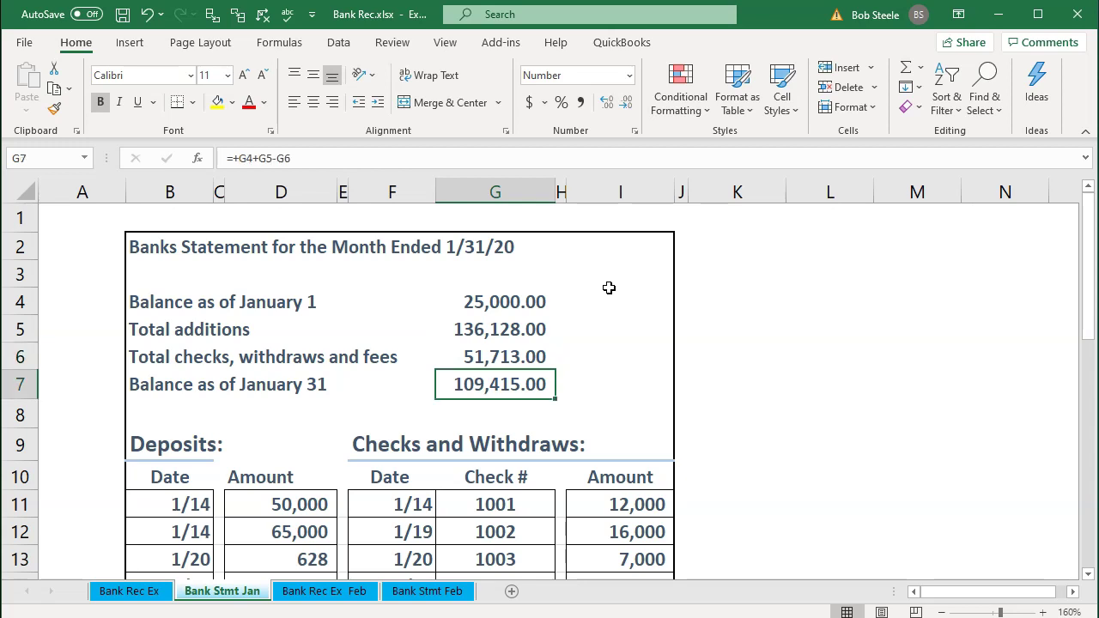
# Review the individual check and deposit amounts on the January statement, and inspect the deposits total in the Totals row
pyautogui.press('Down')
pyautogui.press('Down')
pyautogui.press('Down')
pyautogui.press('Down')
pyautogui.press('Down')
pyautogui.press('Down')
pyautogui.press('Down')
pyautogui.press('Down')
pyautogui.press('Down')
pyautogui.press('Down')
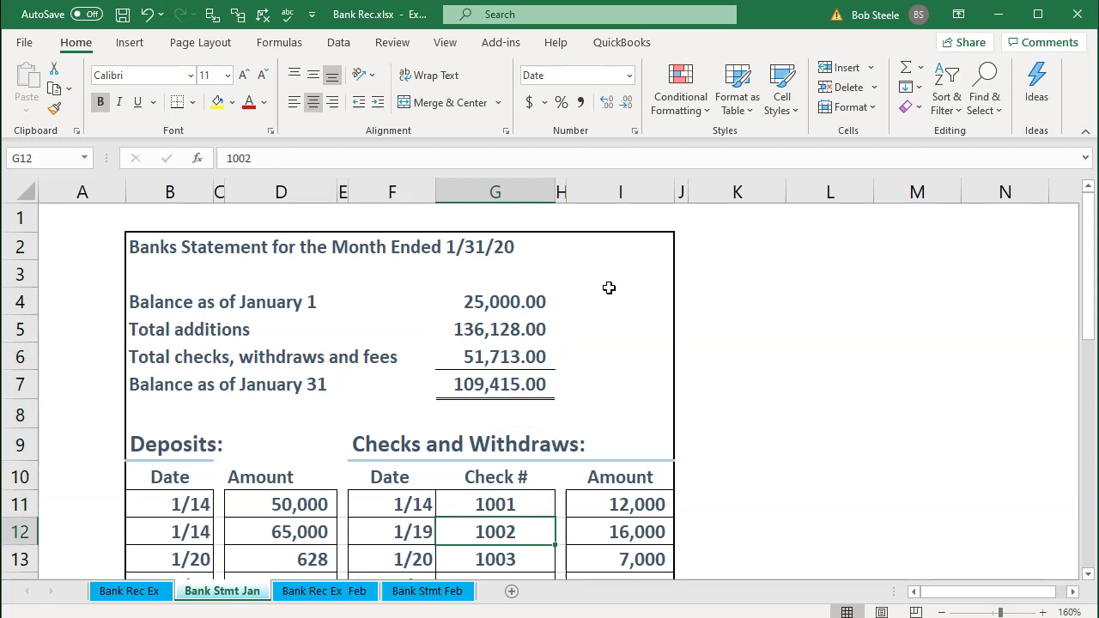
pyautogui.press('Down')
pyautogui.press('Down')
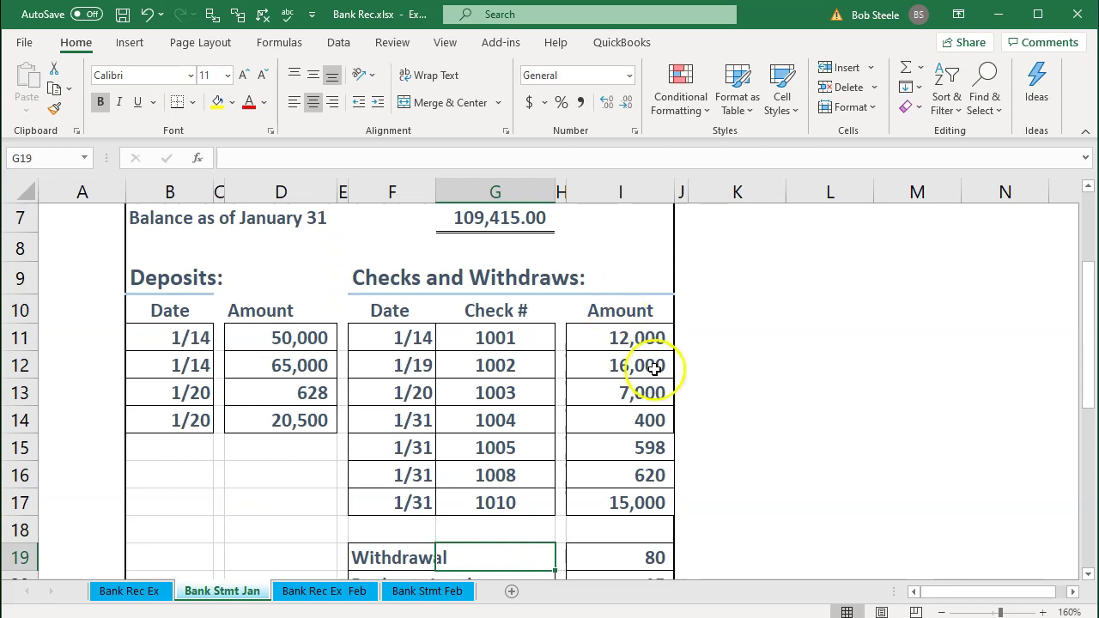
pyautogui.moveTo(635, 347); pyautogui.dragTo(620, 498)
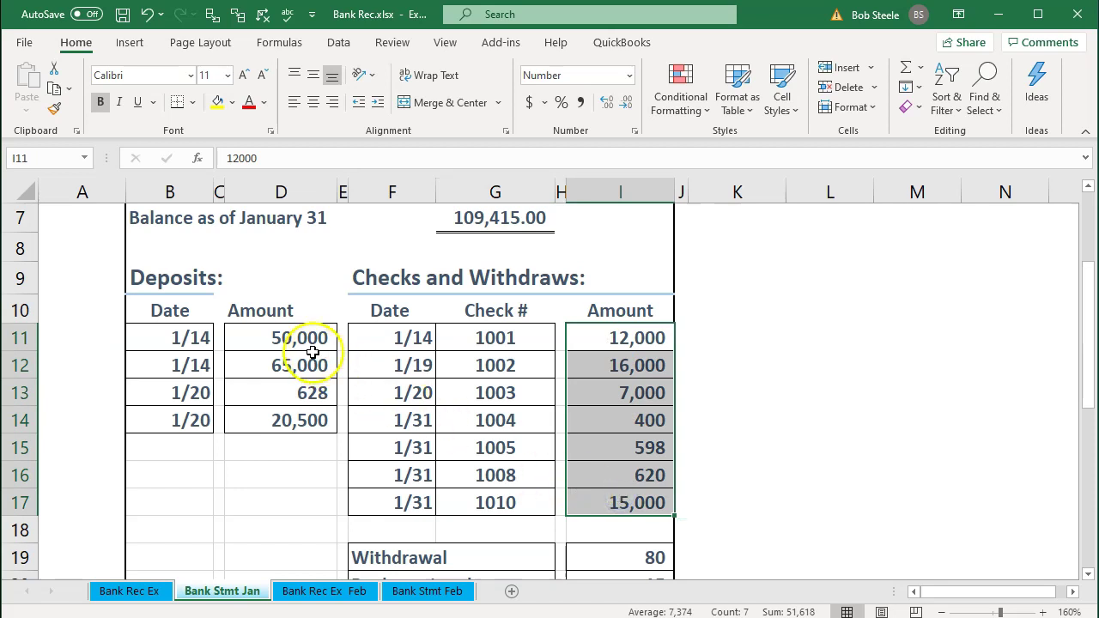
pyautogui.moveTo(302, 346); pyautogui.dragTo(302, 426)
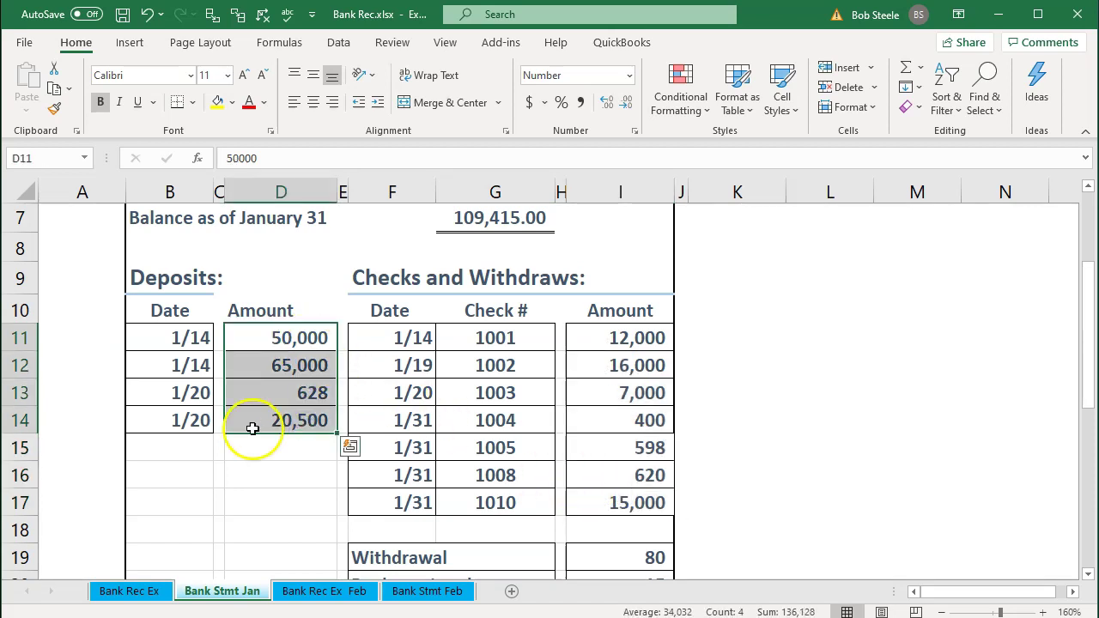
pyautogui.scroll(-2, 257, 434)
pyautogui.doubleClick(286, 465)
pyautogui.press('Return')
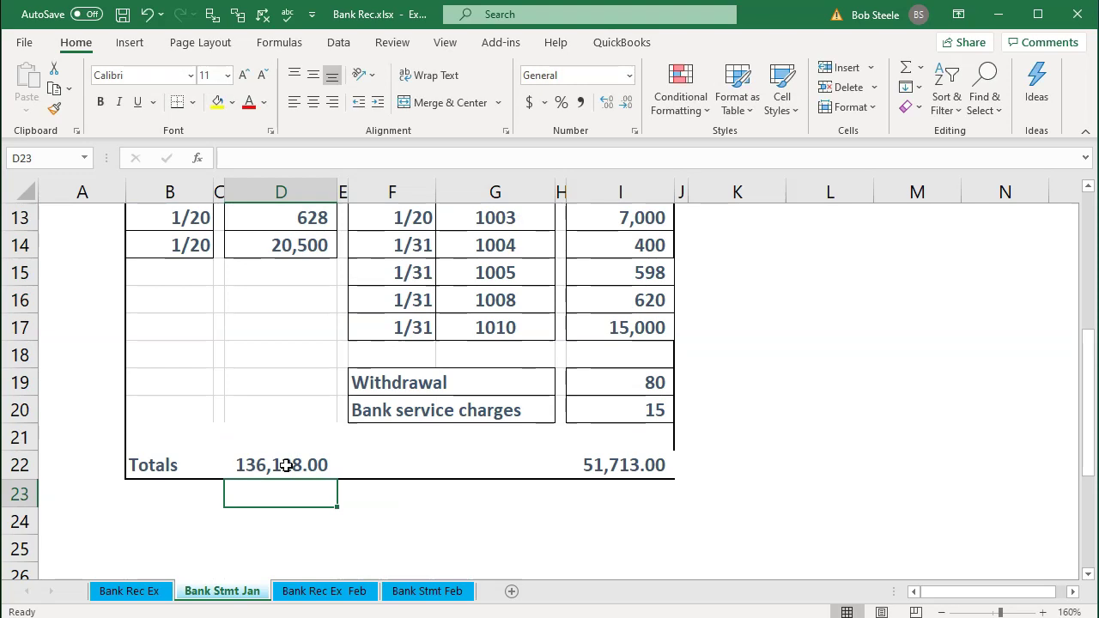
# Recheck the January 31 ending balance and the January 1 beginning balance in the statement summary
pyautogui.scroll(4, 287, 464)
pyautogui.click(478, 383)
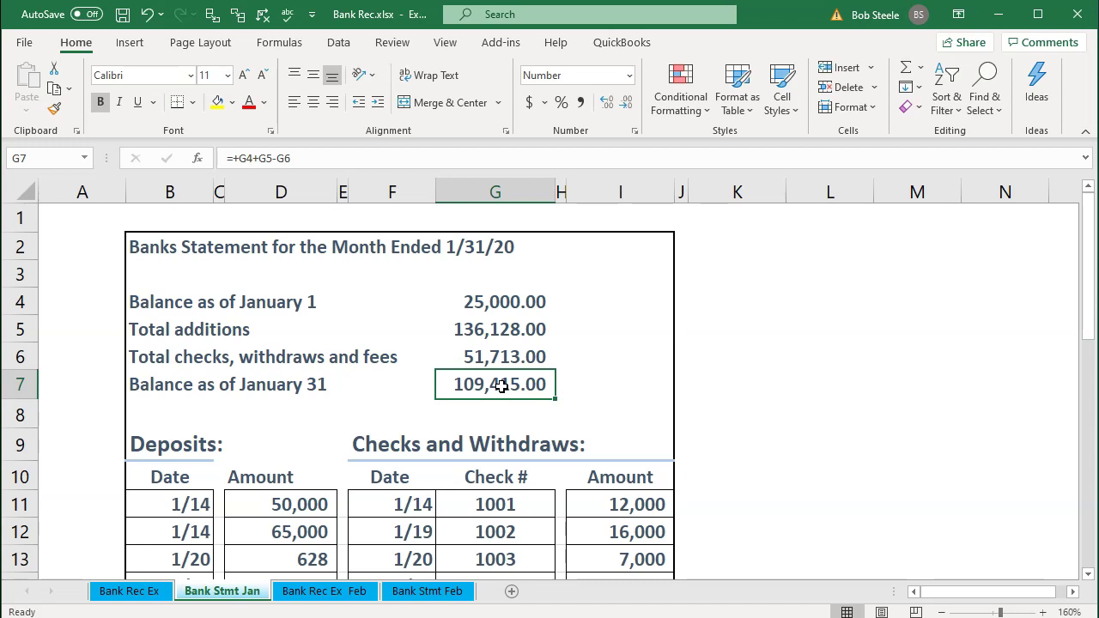
pyautogui.click(533, 300)
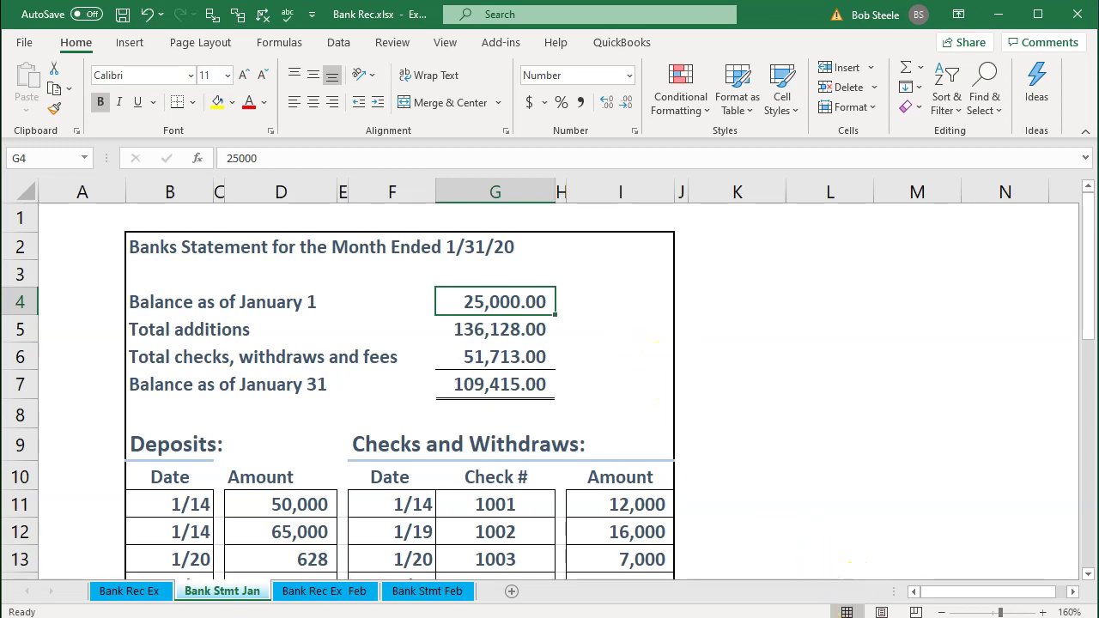
# Switch to QuickBooks Desktop and start a reconciliation of the Checking account
pyautogui.click(854, 615)
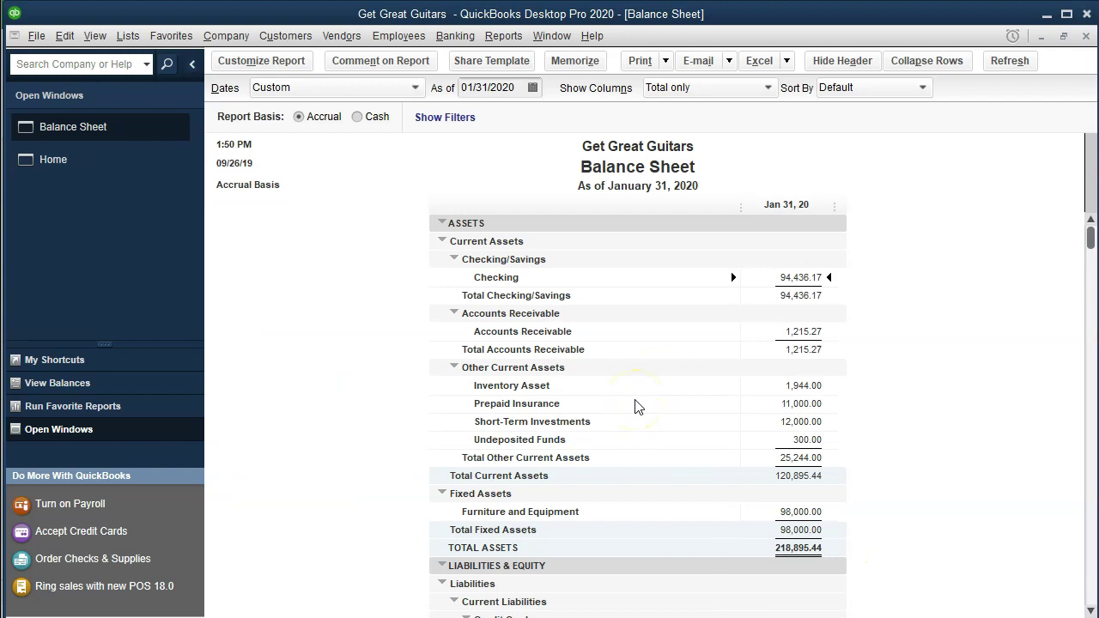
pyautogui.click(461, 39)
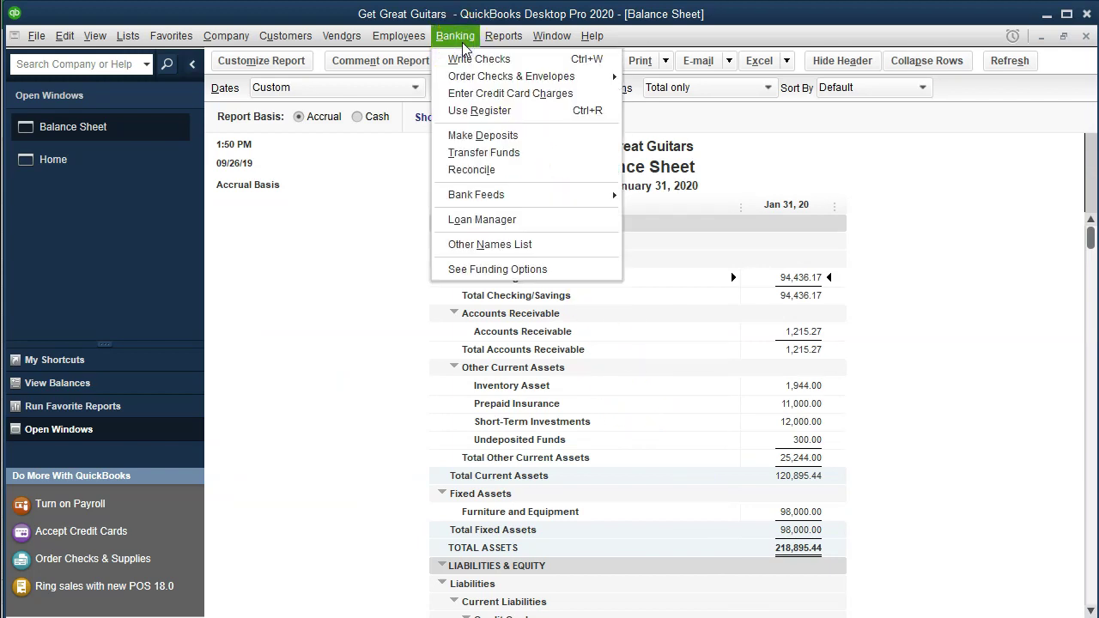
pyautogui.click(485, 171)
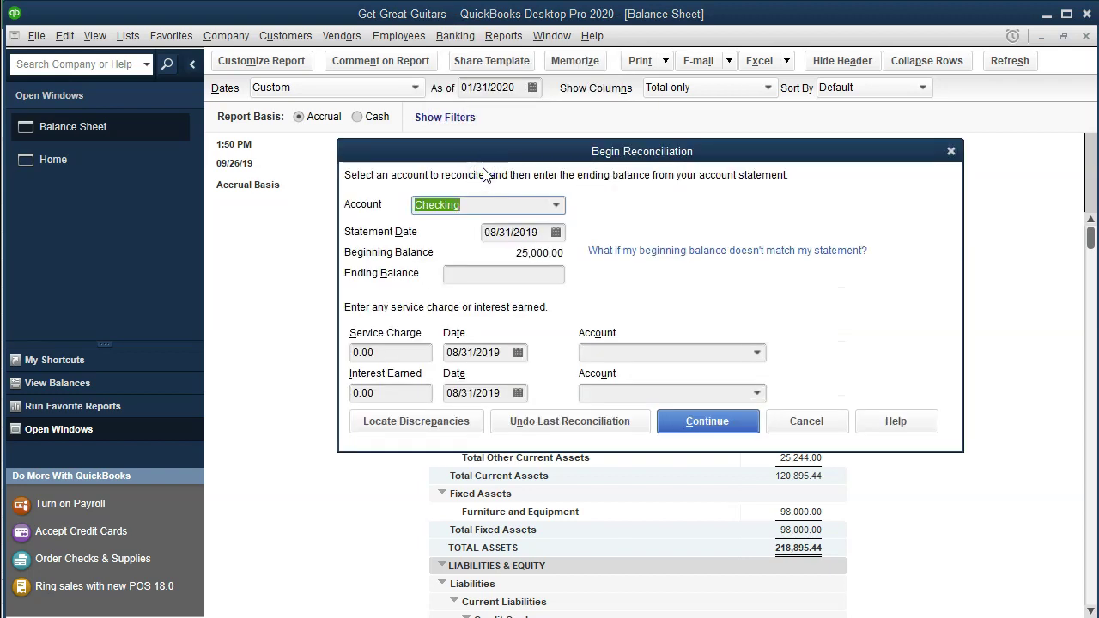
# Set the statement date of the Checking reconciliation to 01/31/2020
pyautogui.press('Tab')
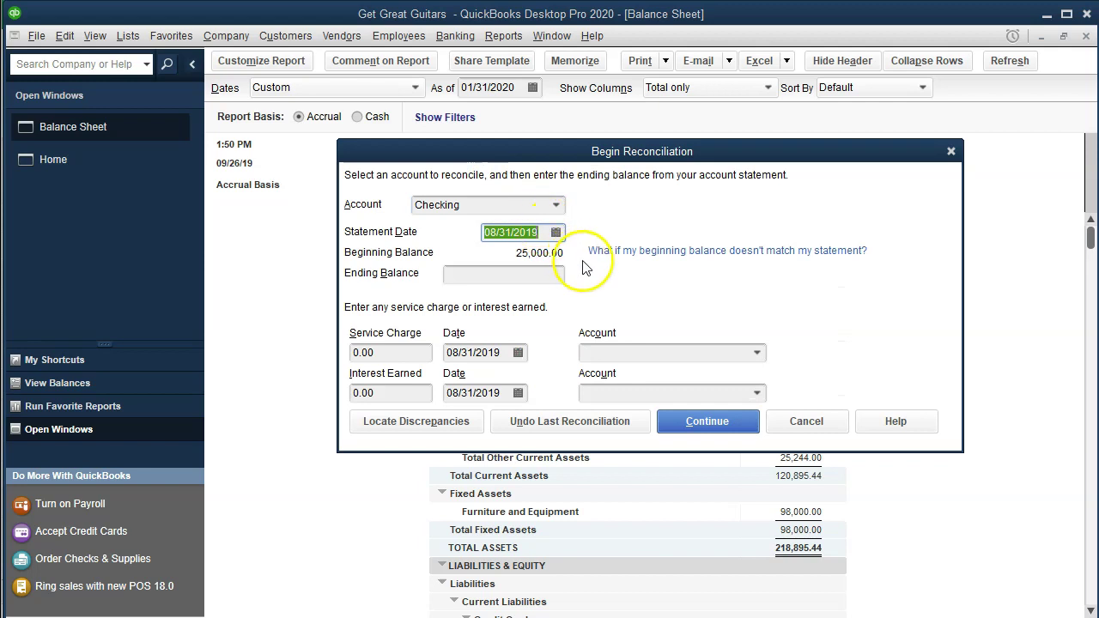
pyautogui.click(556, 233)
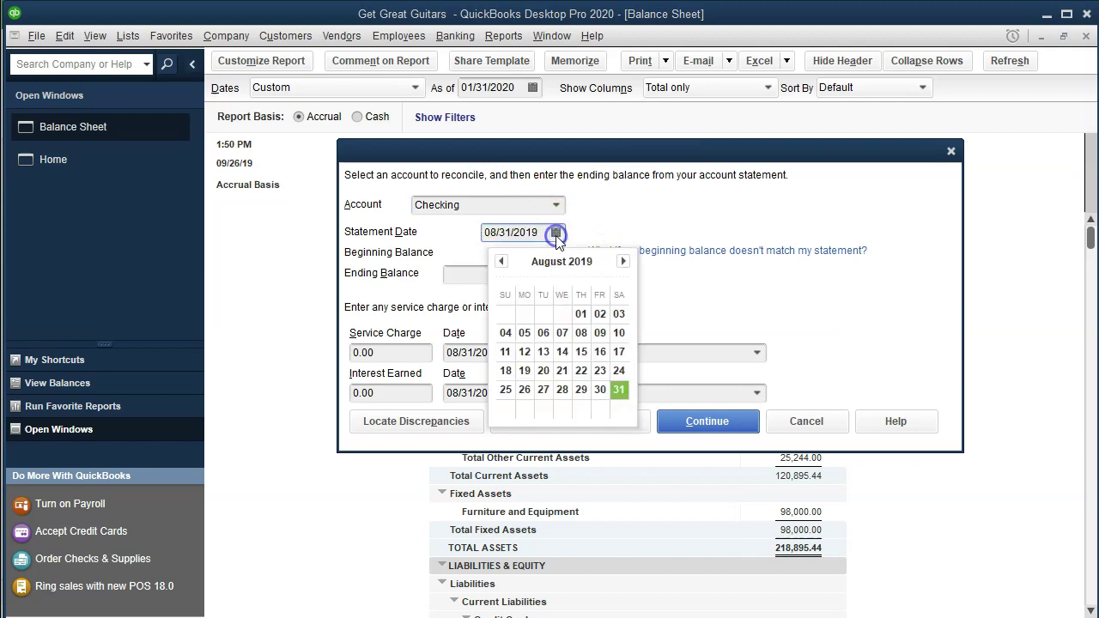
pyautogui.click(623, 261)
pyautogui.click(624, 262)
pyautogui.click(624, 261)
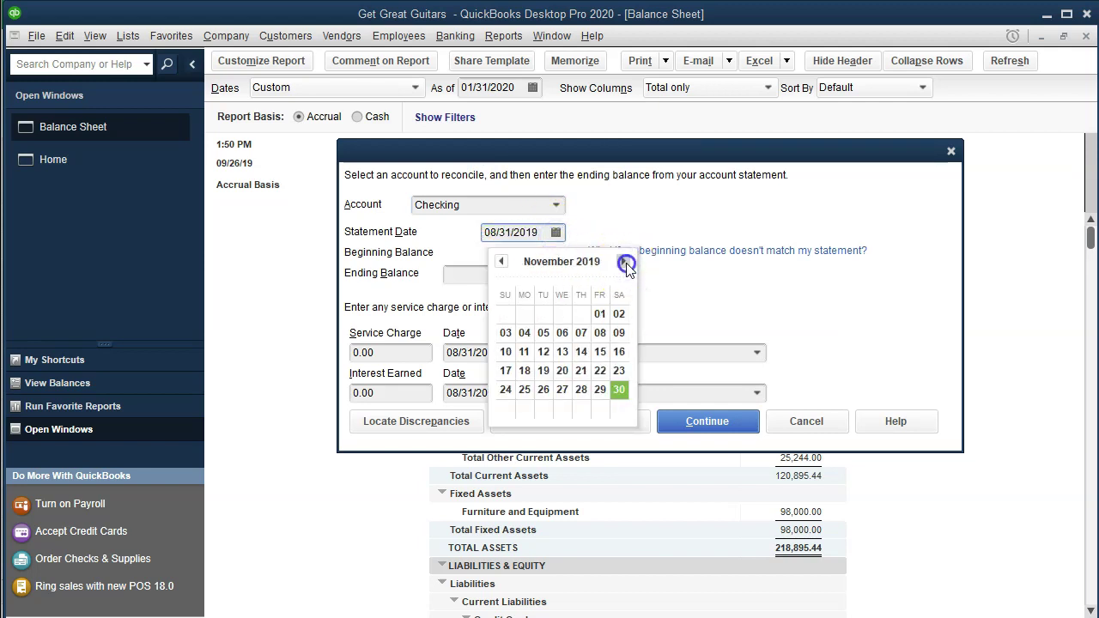
pyautogui.click(624, 262)
pyautogui.click(624, 262)
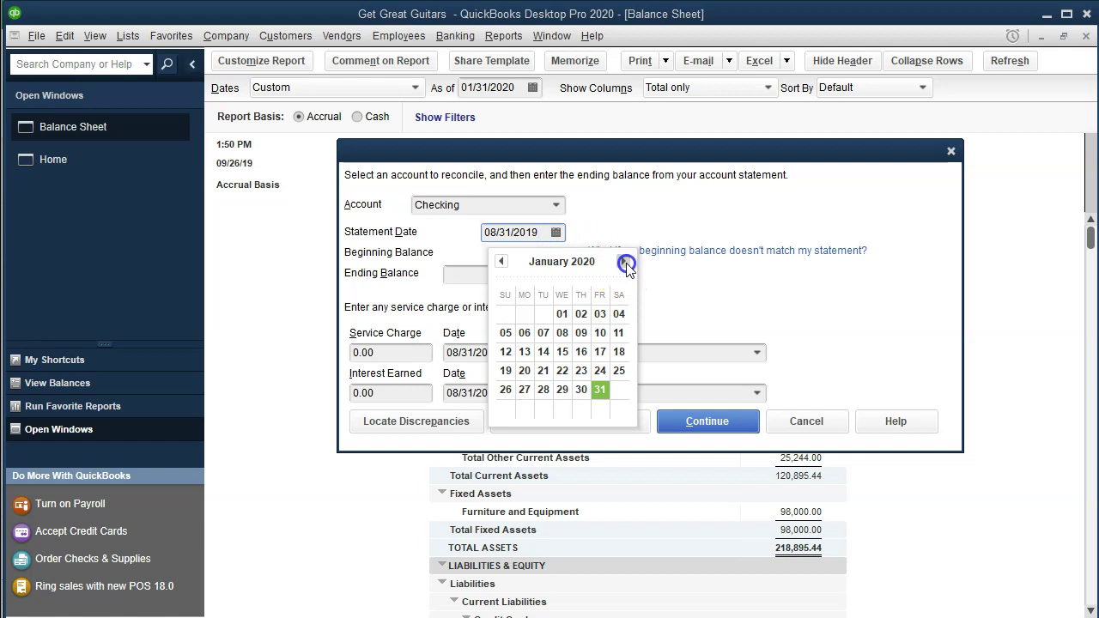
pyautogui.click(599, 391)
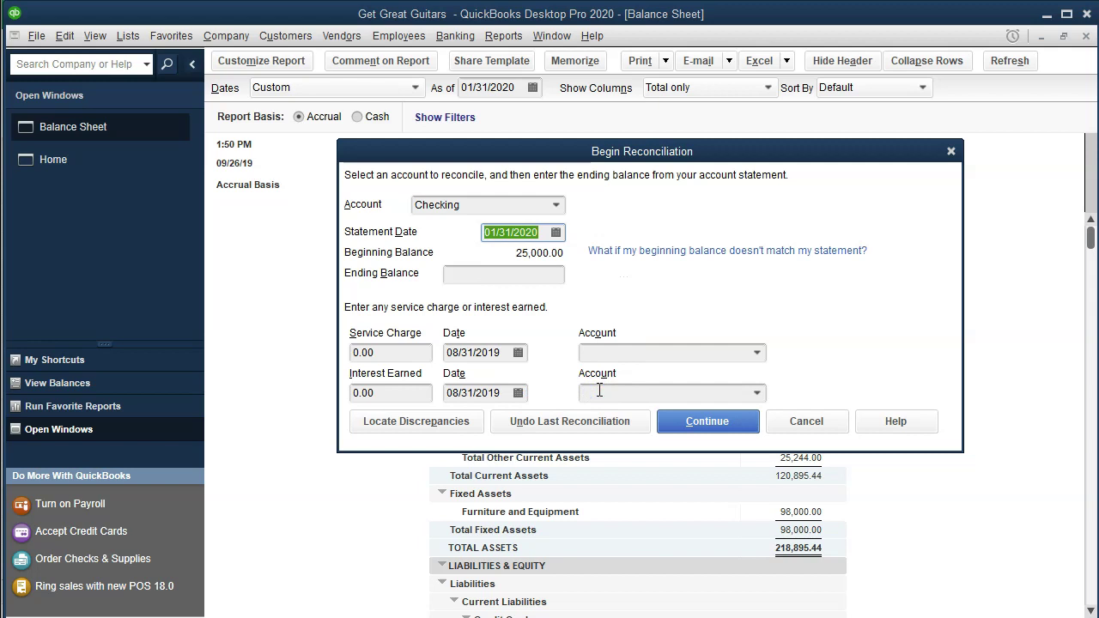
pyautogui.press('Tab')
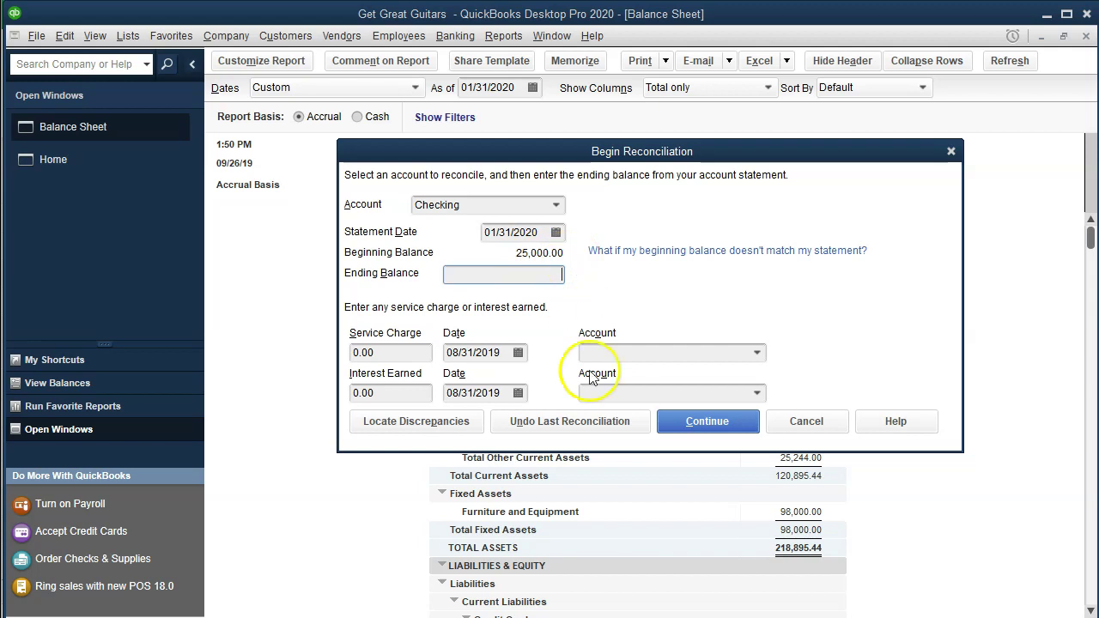
# Switch to the Bank Rec.xlsx workbook in Excel and fill the January 1 balance cell G4 with light green
pyautogui.hotkey('alt', 'Tab')
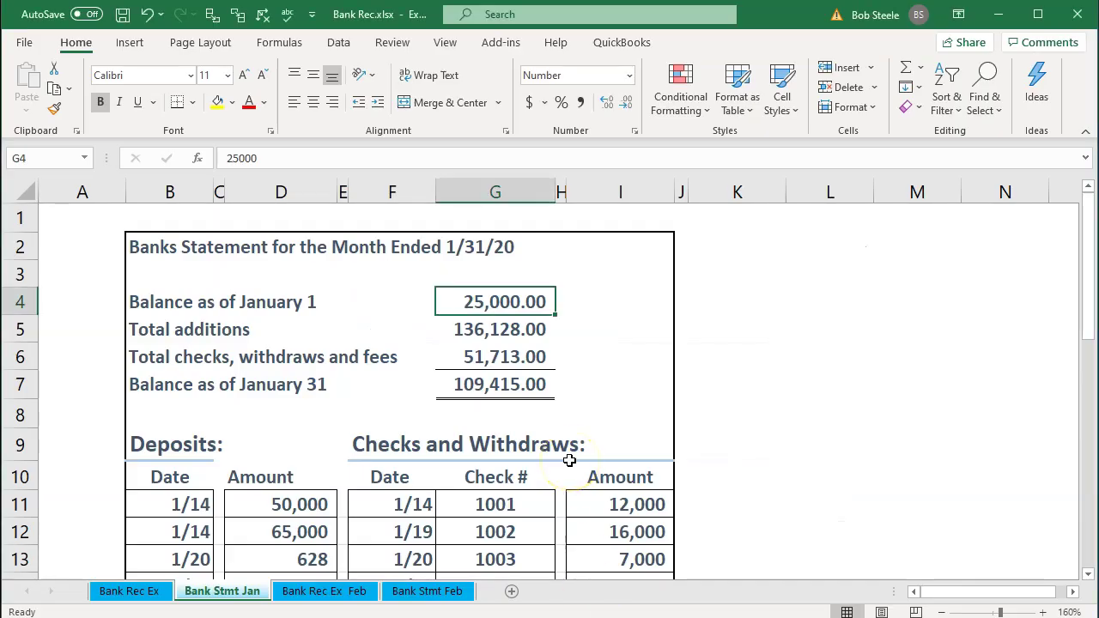
pyautogui.click(503, 302)
pyautogui.rightClick(506, 301)
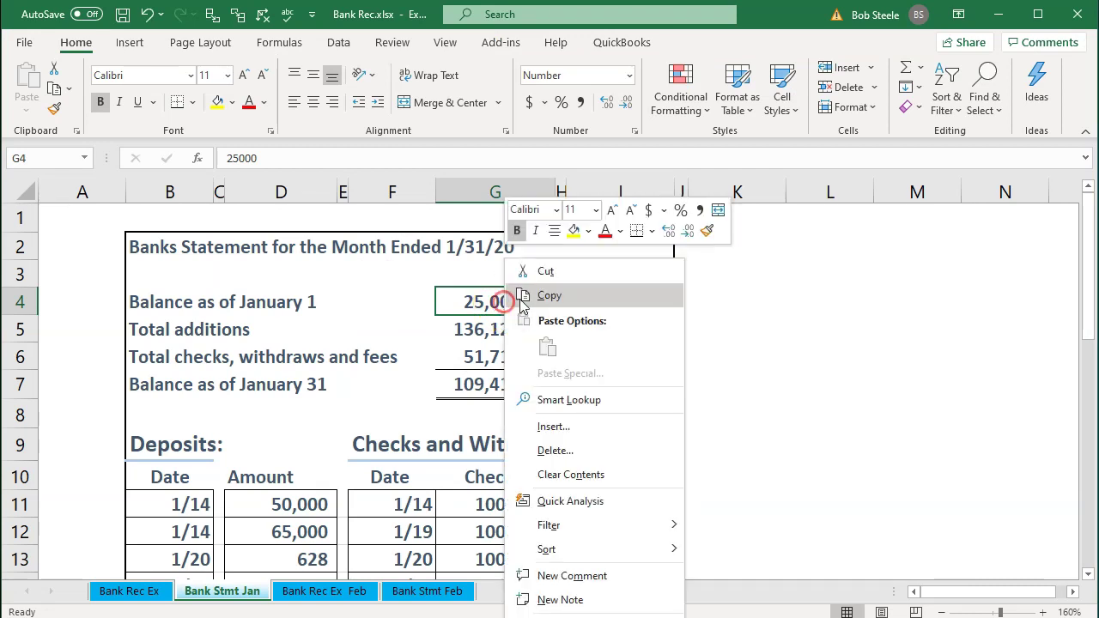
pyautogui.click(588, 237)
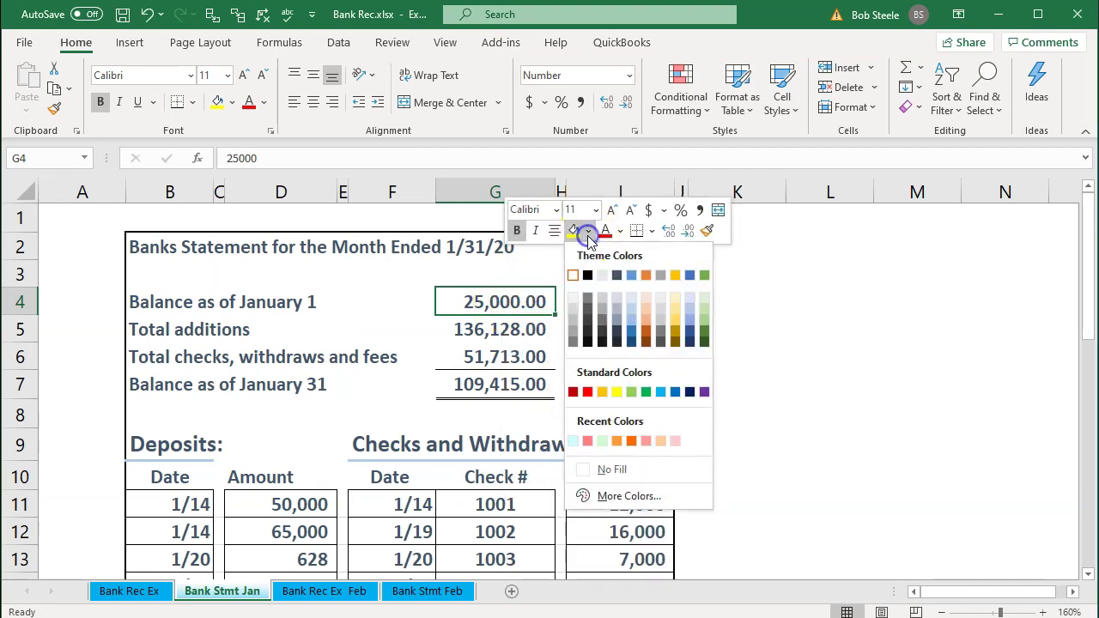
pyautogui.click(632, 391)
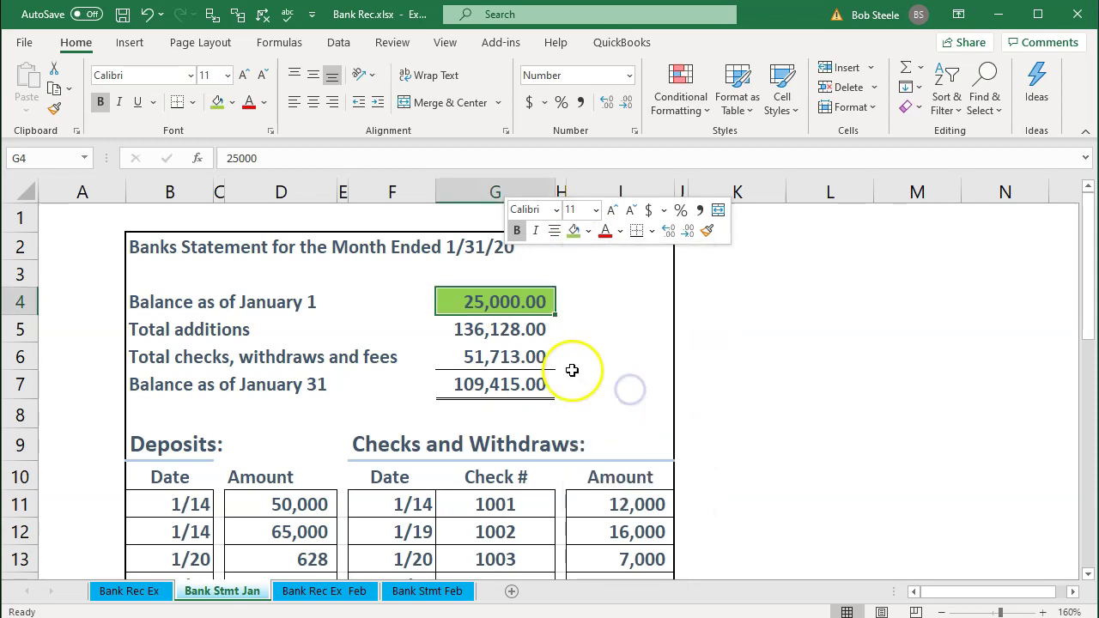
# Examine the January statement's total additions, check and deposit amounts, and the January 31 balance
pyautogui.click(506, 335)
pyautogui.scroll(-2, 508, 343)
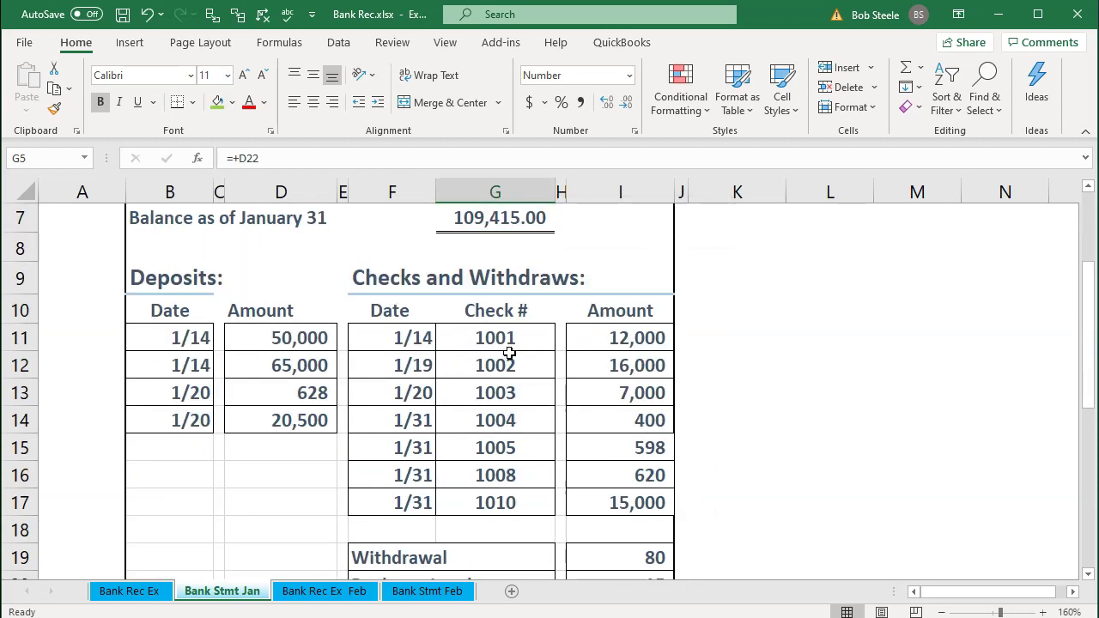
pyautogui.moveTo(605, 337); pyautogui.dragTo(613, 502)
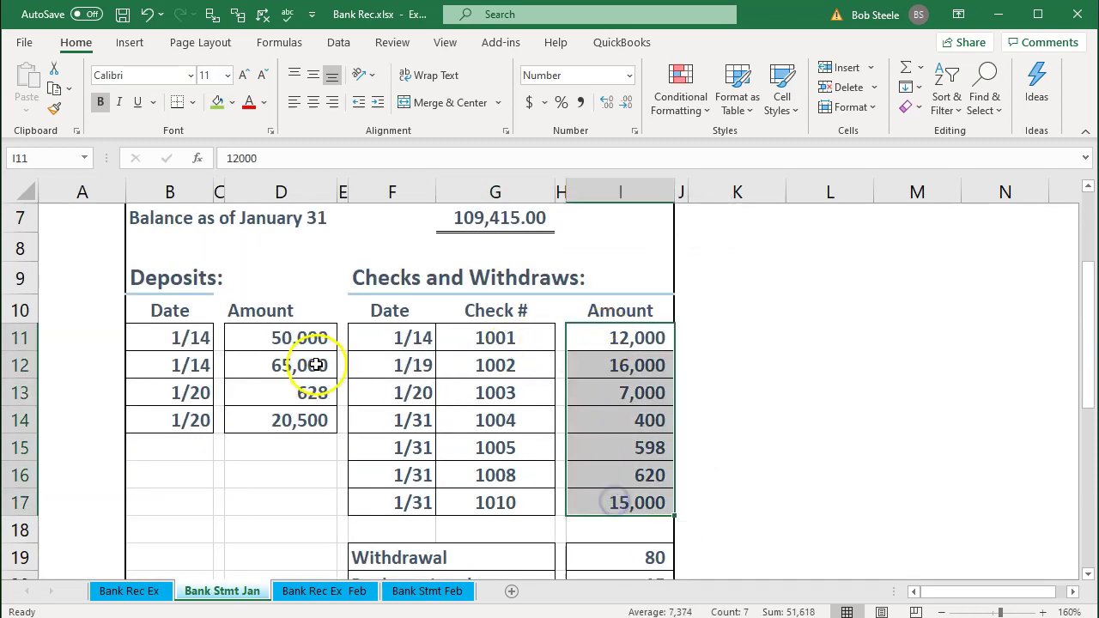
pyautogui.moveTo(306, 342); pyautogui.dragTo(310, 417)
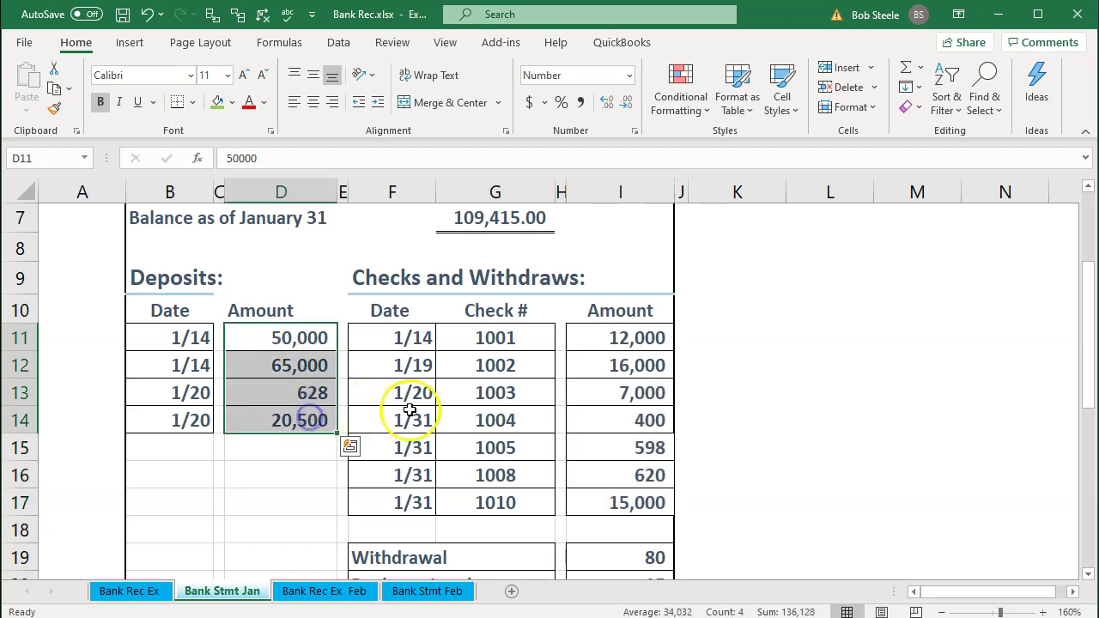
pyautogui.scroll(1, 410, 410)
pyautogui.scroll(1, 410, 411)
pyautogui.click(486, 384)
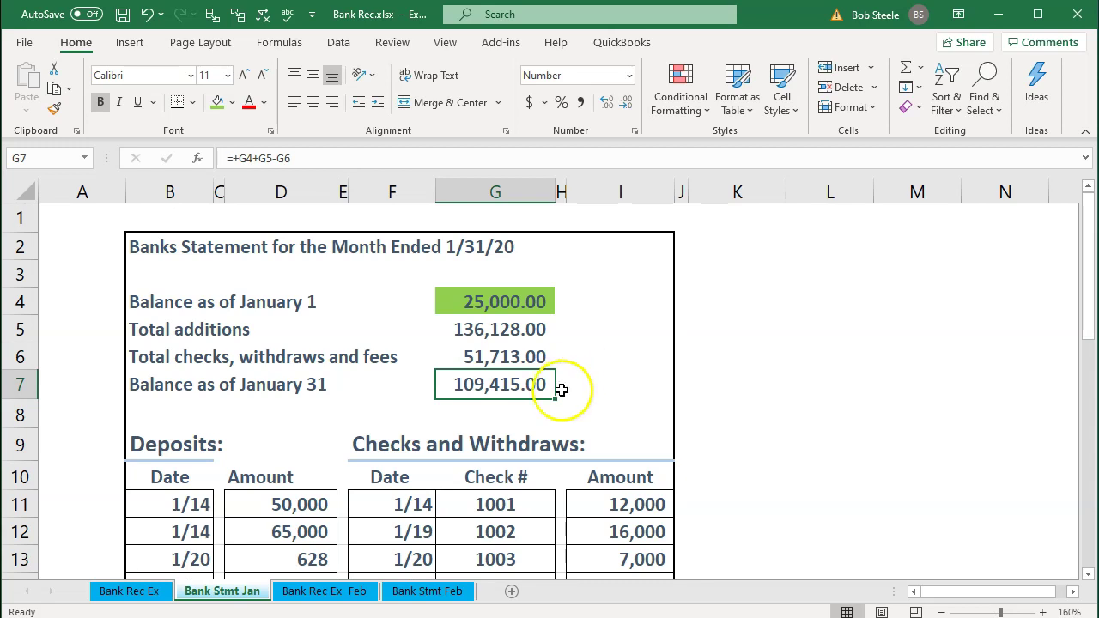
pyautogui.click(331, 499)
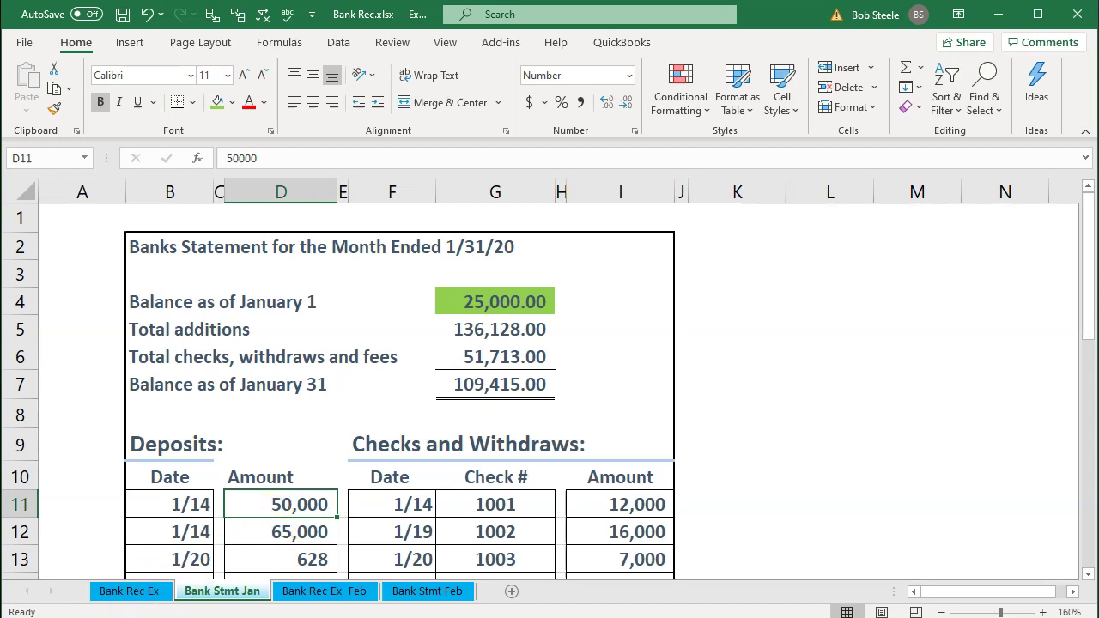
pyautogui.press('F2')
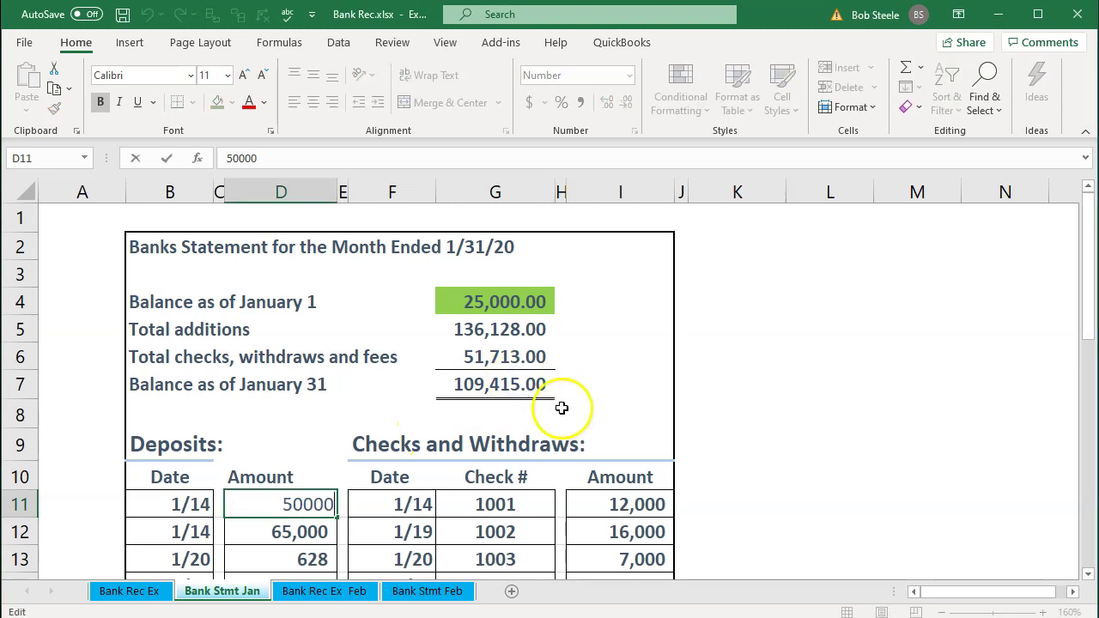
# Return to QuickBooks Desktop, enter 109415 as the ending balance, and continue to the list of transactions to reconcile
pyautogui.click(510, 395)
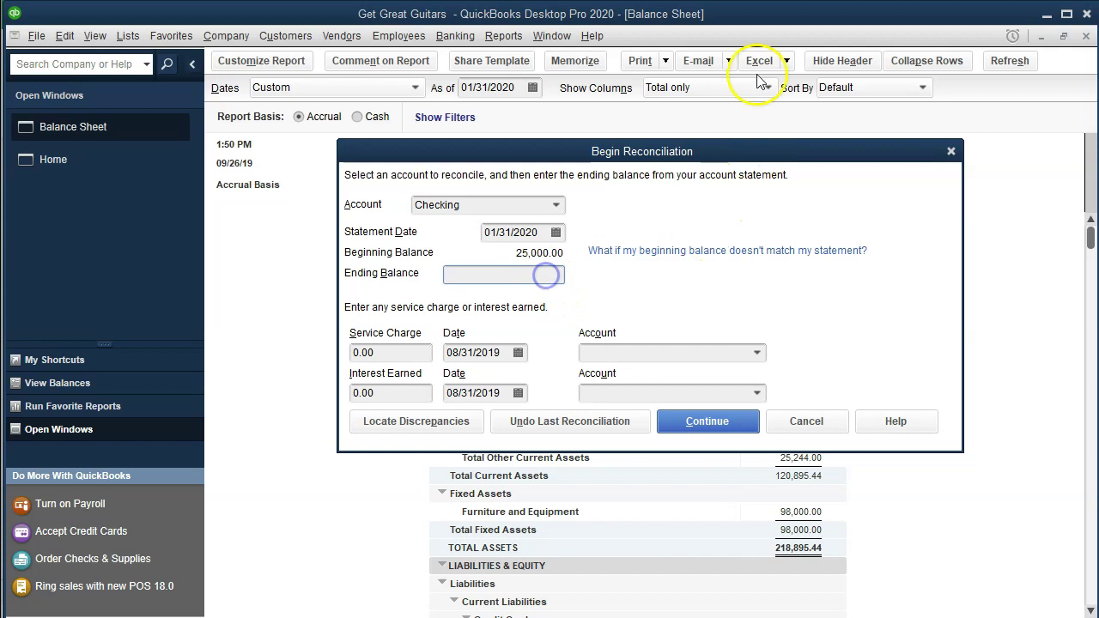
pyautogui.write('109415')
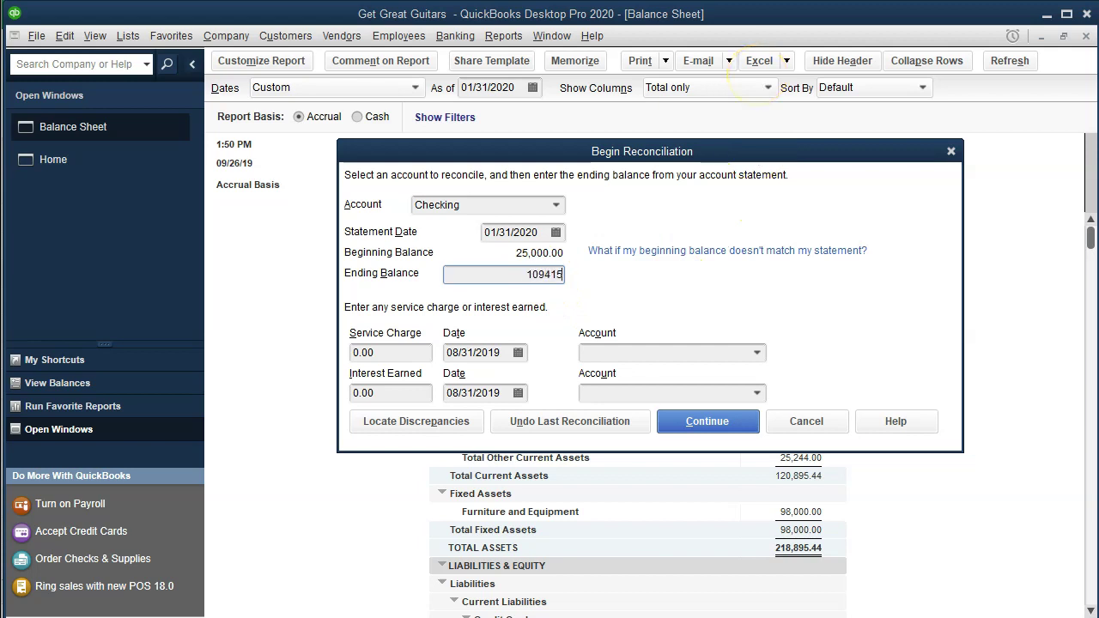
pyautogui.press('Tab')
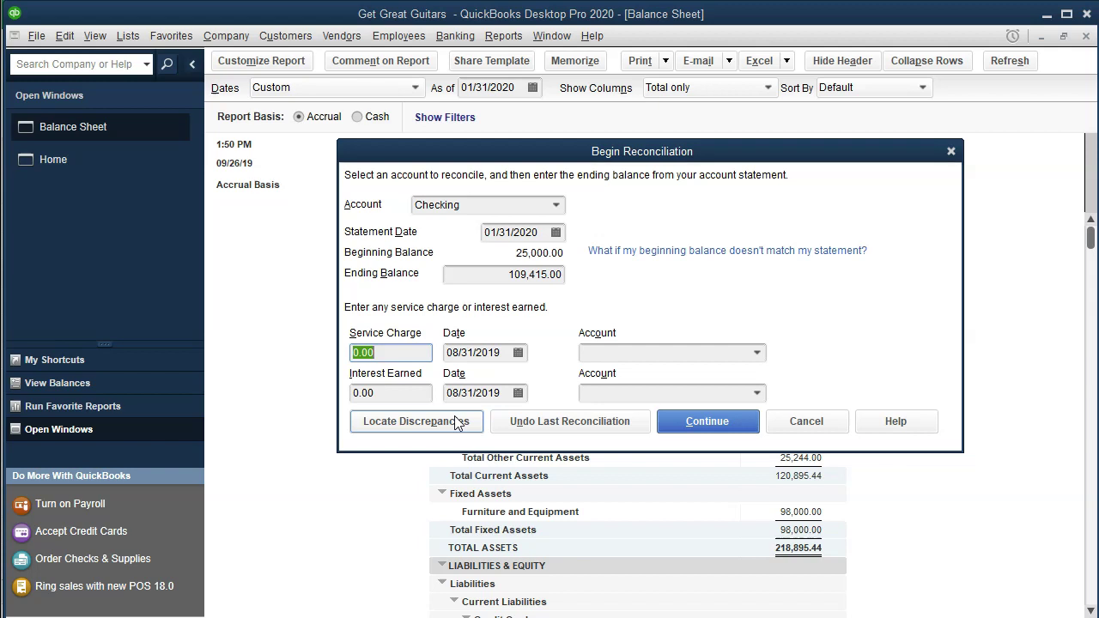
pyautogui.click(669, 390)
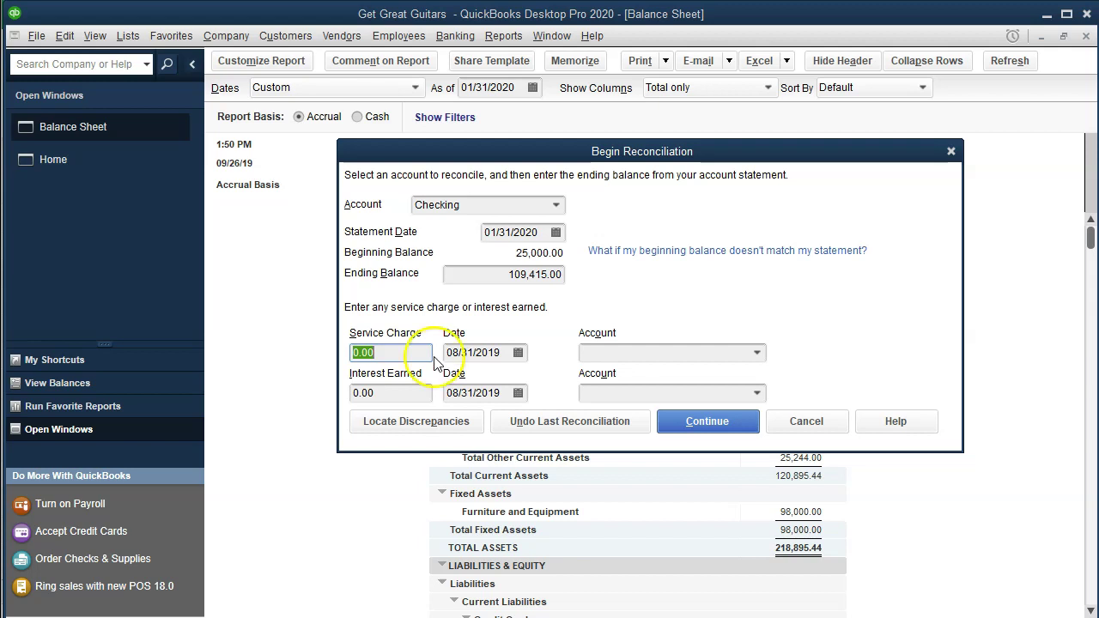
pyautogui.click(707, 420)
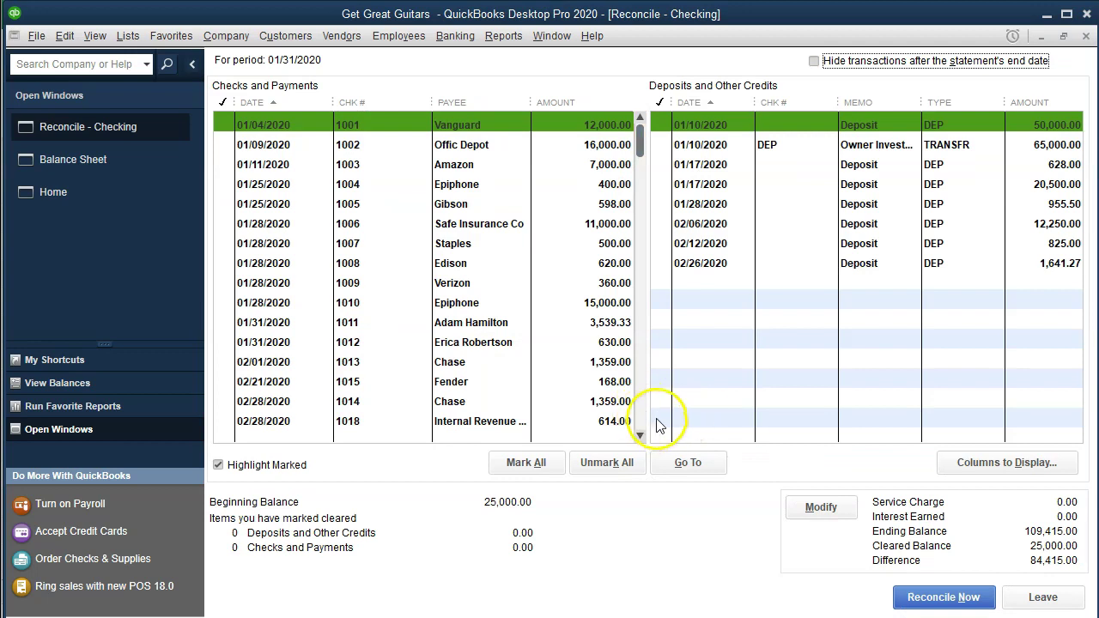
# Hide transactions after the statement's end date, and toggle the highlighting of marked items off and back on
pyautogui.click(813, 62)
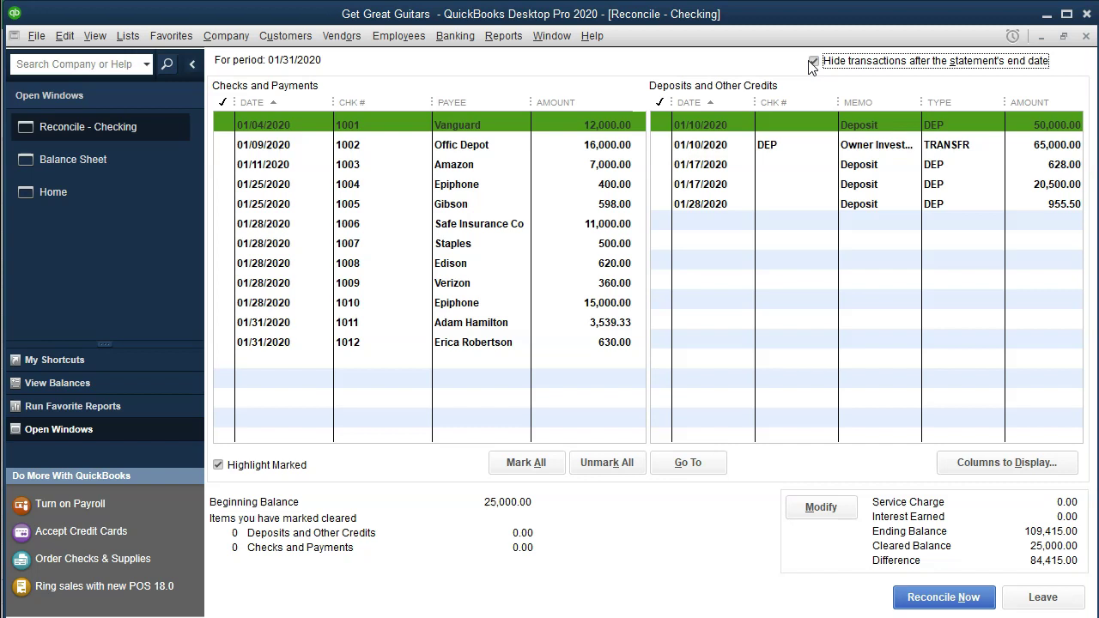
pyautogui.click(812, 61)
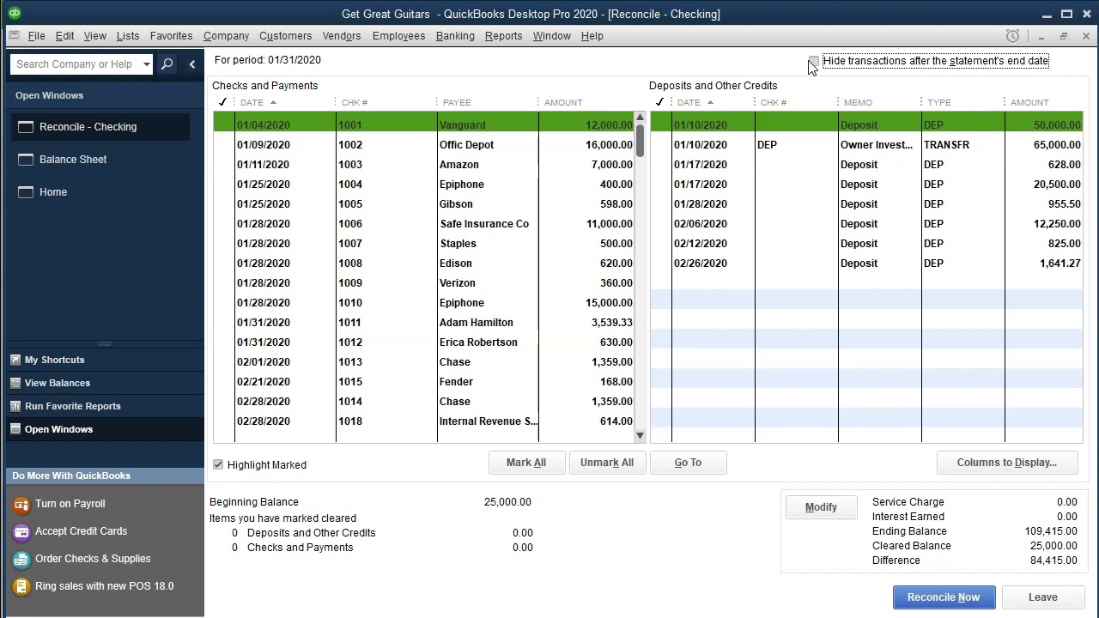
pyautogui.click(813, 63)
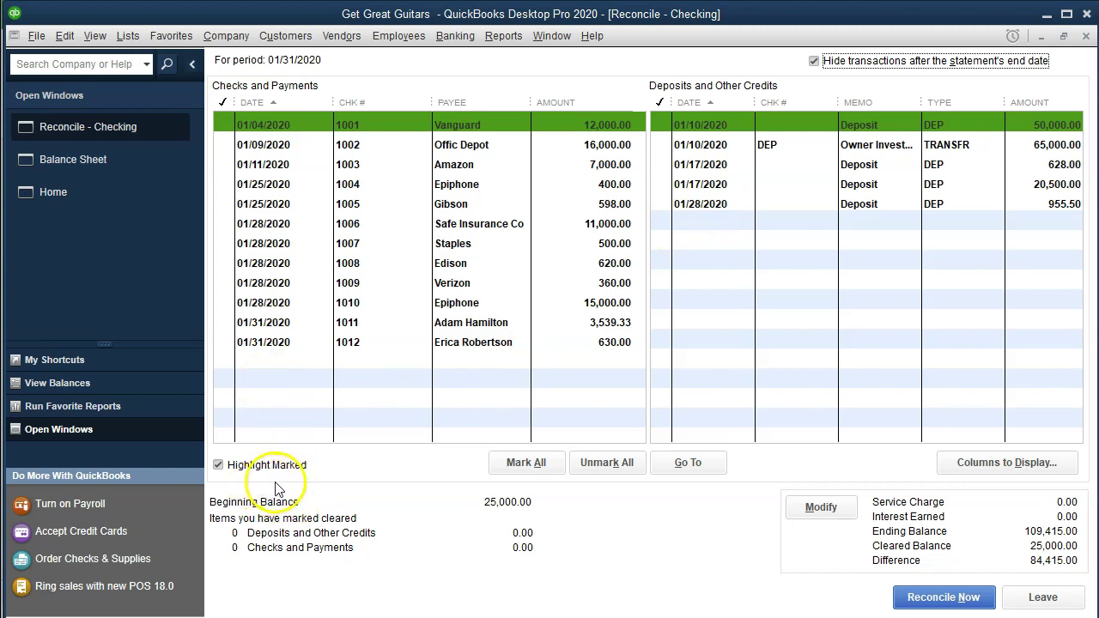
pyautogui.click(218, 466)
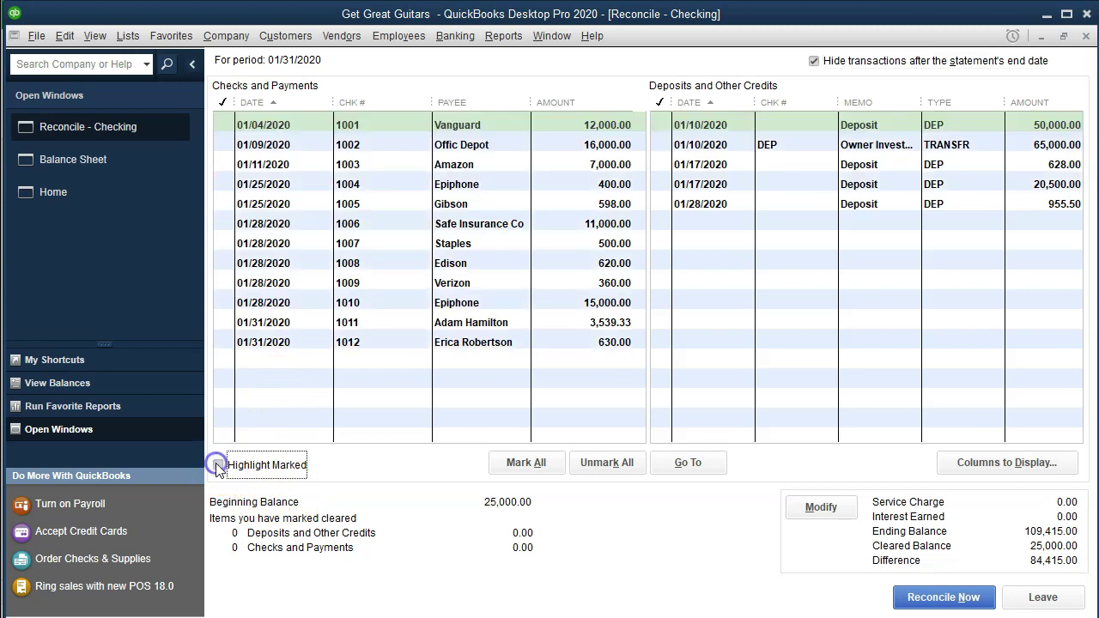
pyautogui.click(218, 465)
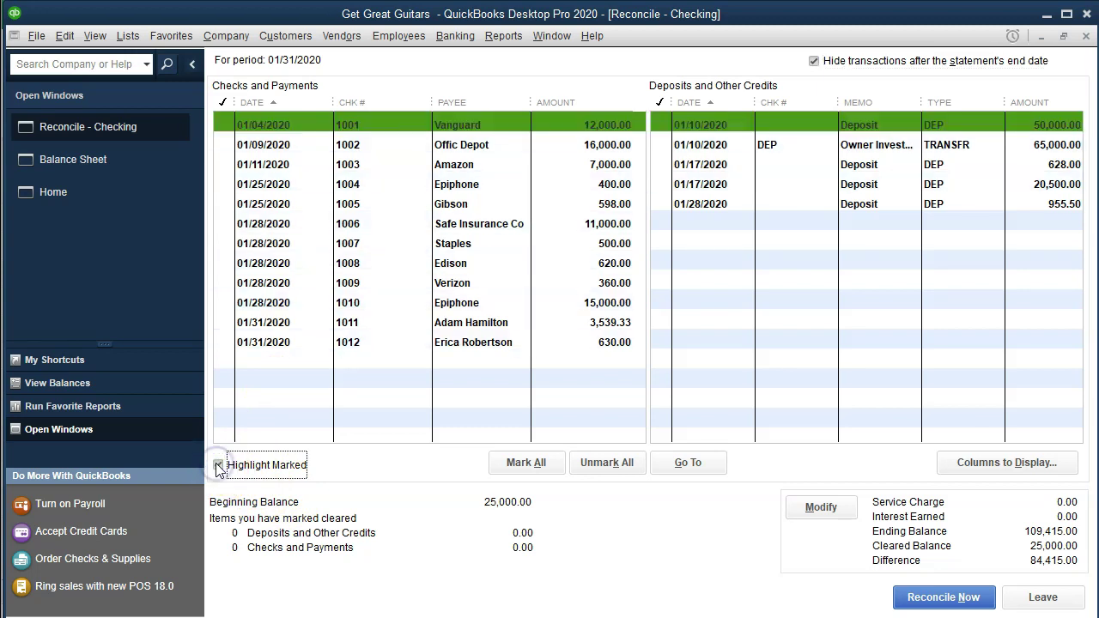
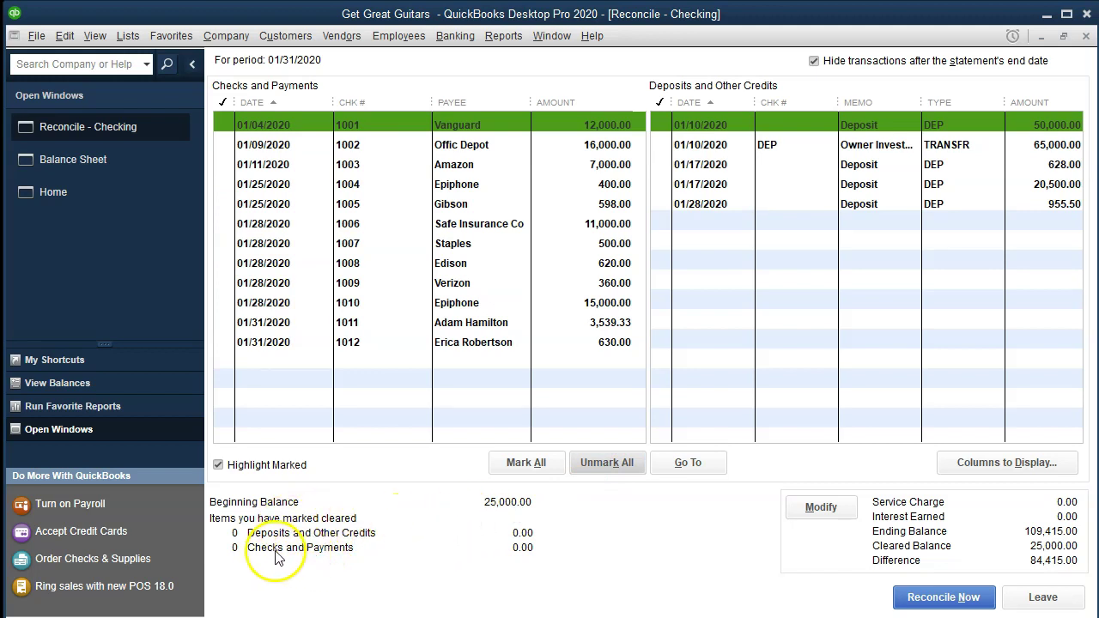
# Try marking check 1004 and the 20,500.00 deposit as cleared, and unmark both
pyautogui.click(616, 184)
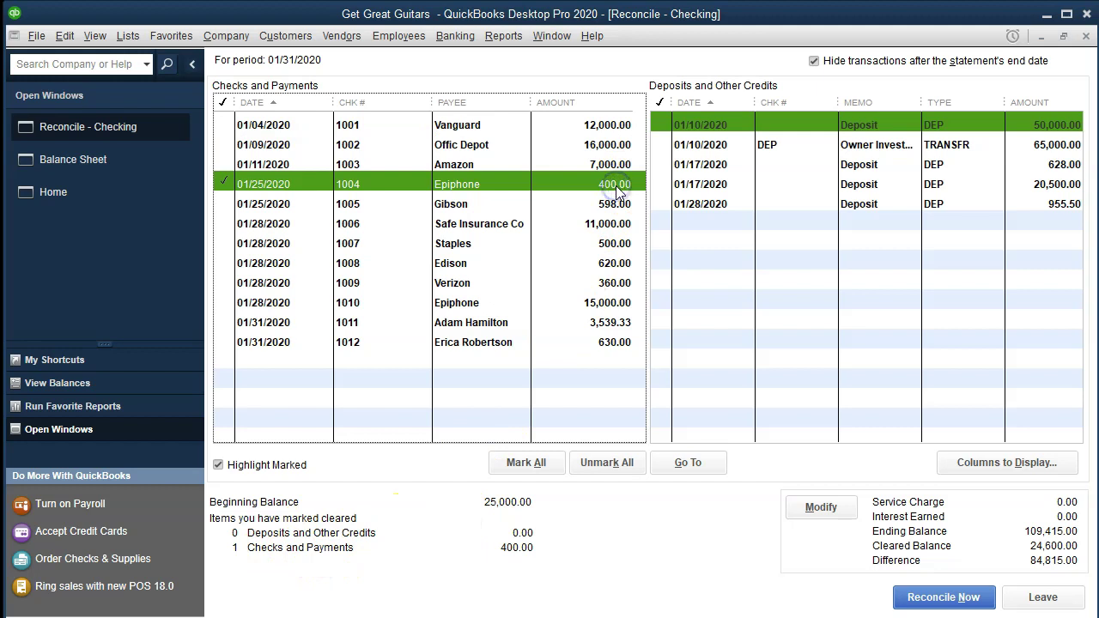
pyautogui.click(692, 187)
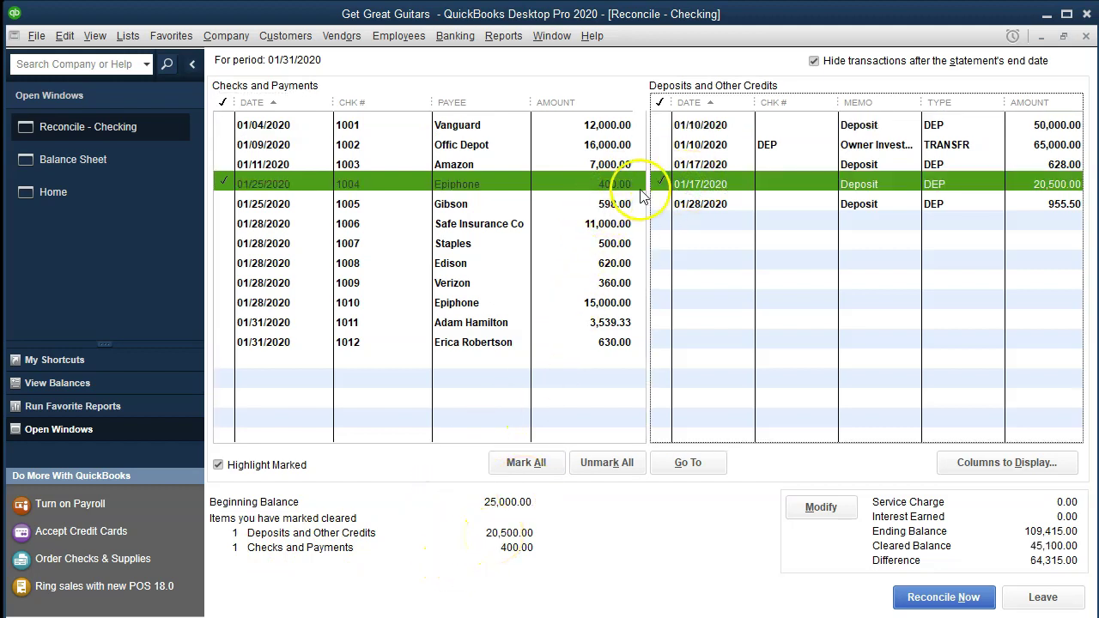
pyautogui.click(661, 183)
pyautogui.click(225, 183)
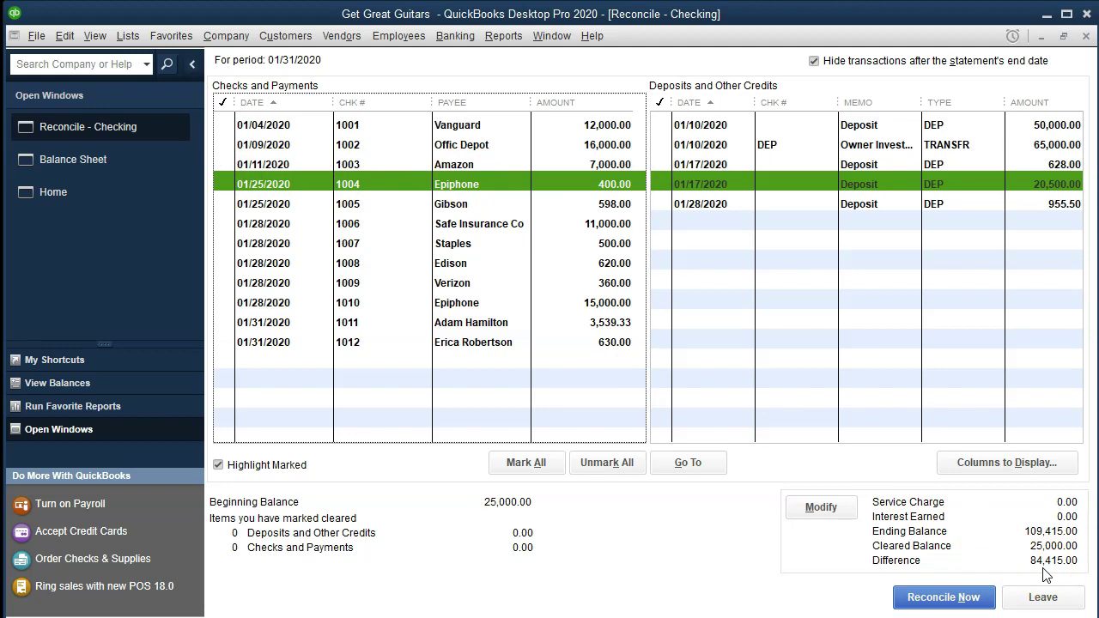
# Switch to Excel to review the January statement's balance and transactions, and return to QuickBooks Desktop
pyautogui.click(1014, 543)
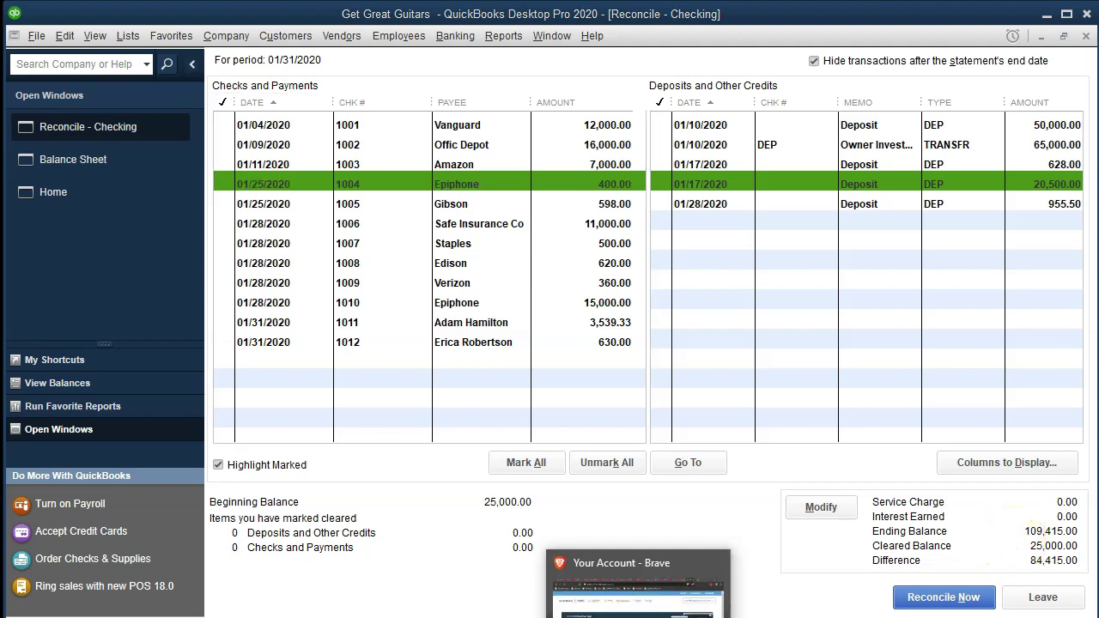
pyautogui.click(550, 601)
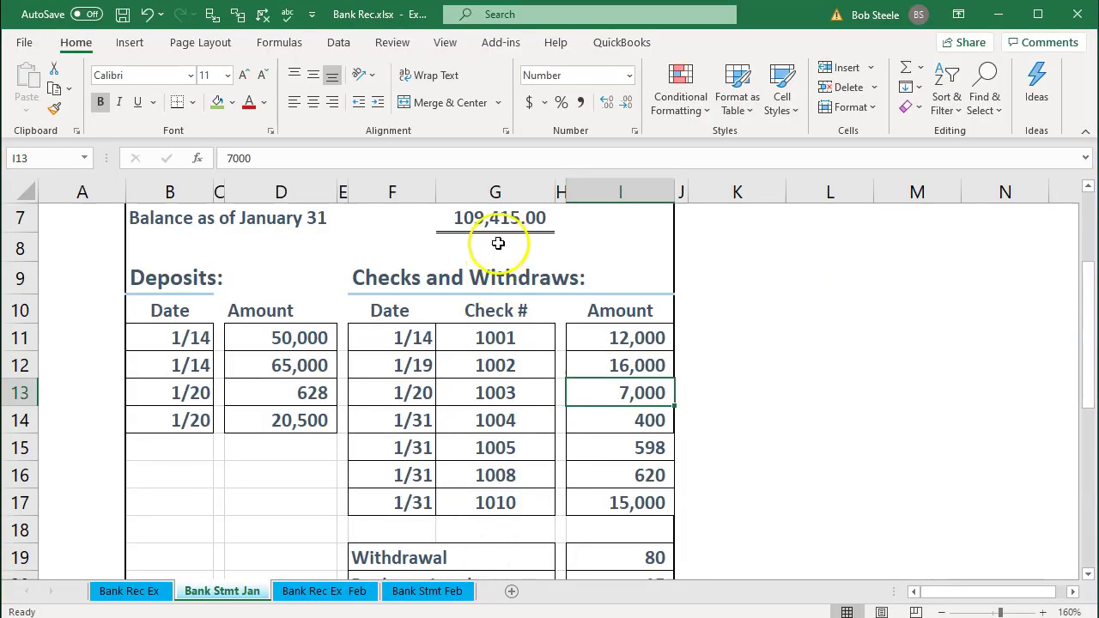
pyautogui.click(1010, 23)
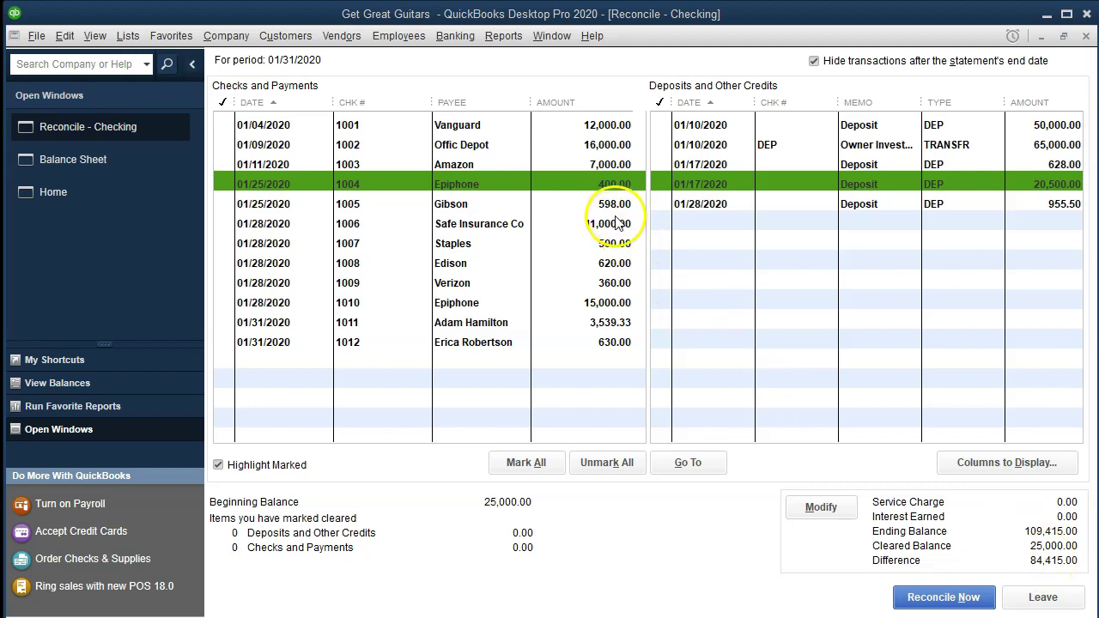
# Try marking the 628.00 and 20,500.00 deposits as cleared, and unmark both
pyautogui.click(719, 164)
pyautogui.click(714, 184)
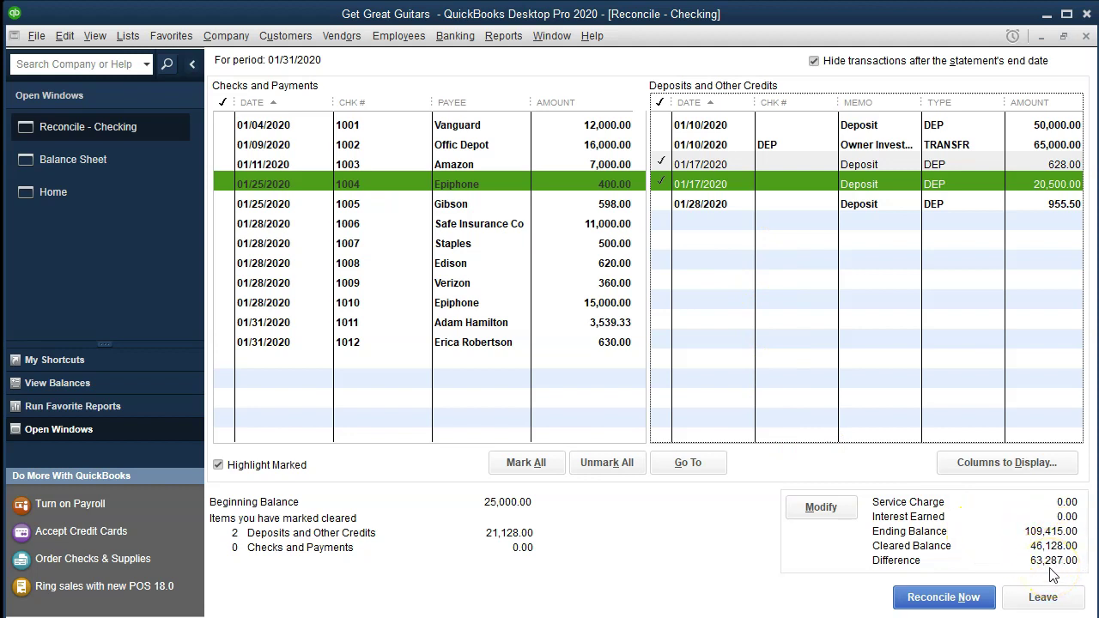
pyautogui.click(662, 182)
pyautogui.click(661, 165)
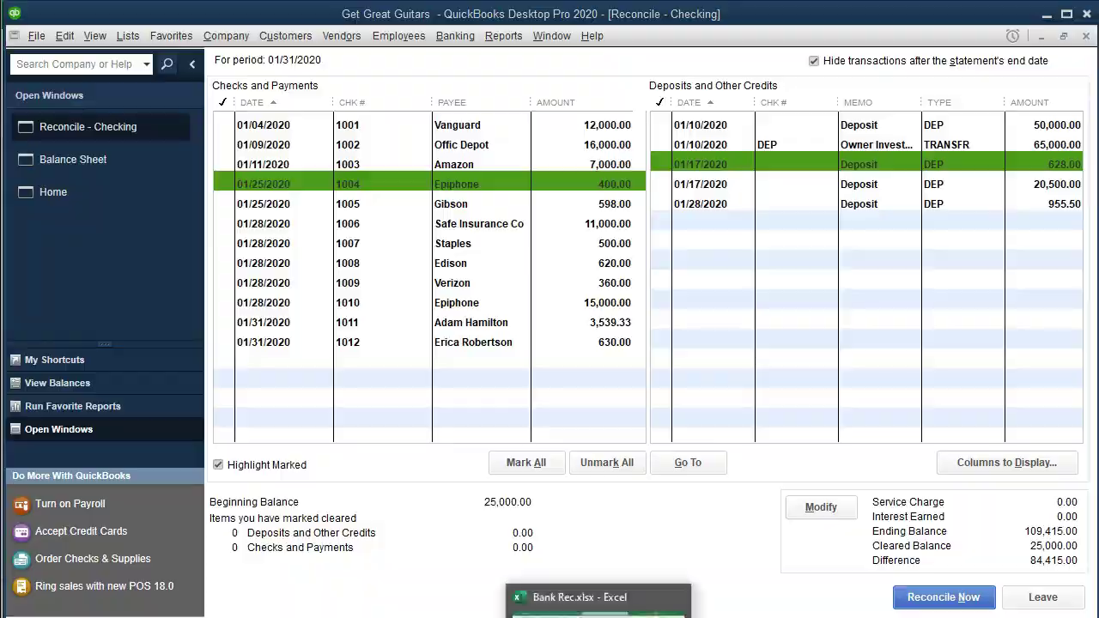
# Examine the check numbers and amounts on the January statement in Excel against the Checks and Payments list in QuickBooks Desktop
pyautogui.click(515, 601)
pyautogui.click(541, 480)
pyautogui.scroll(1, 540, 483)
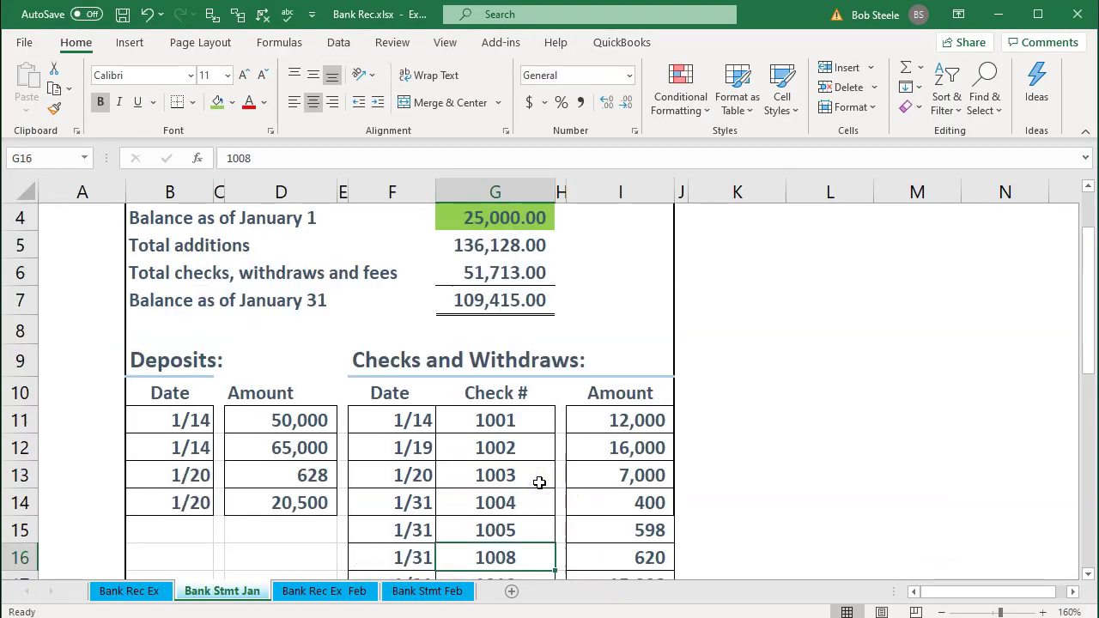
pyautogui.scroll(-1, 539, 483)
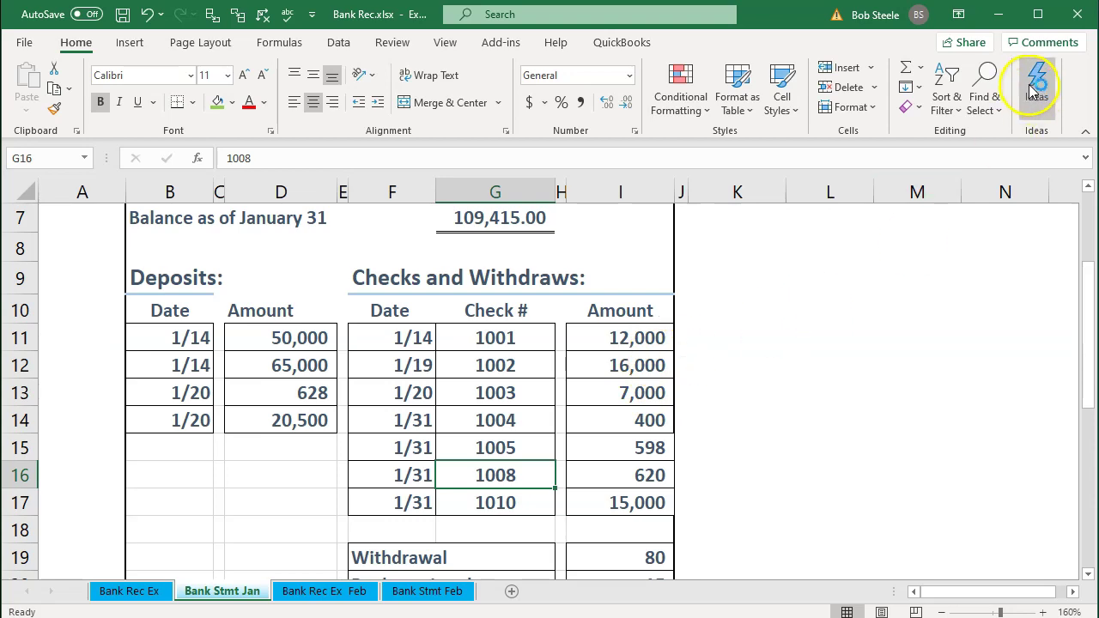
pyautogui.click(998, 15)
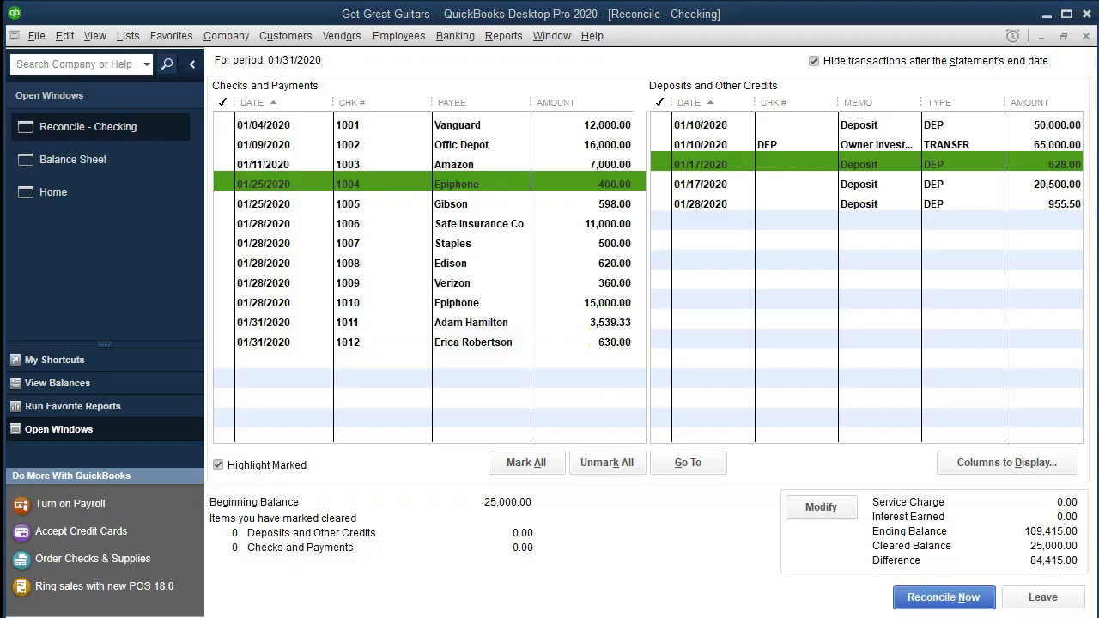
pyautogui.hotkey('alt', 'Tab')
pyautogui.click(598, 470)
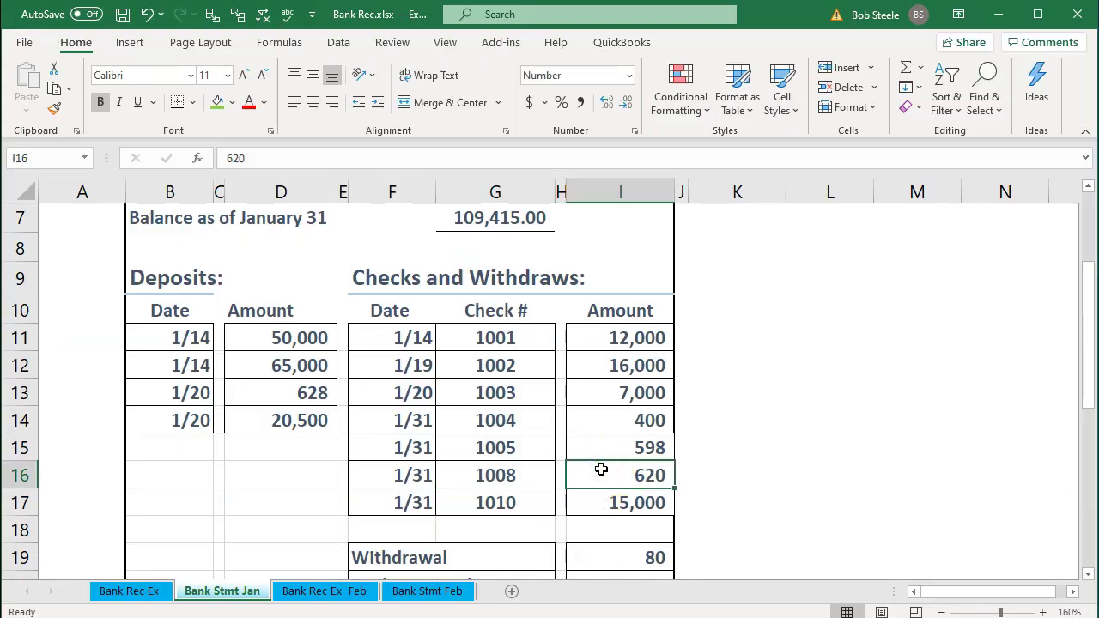
pyautogui.click(994, 15)
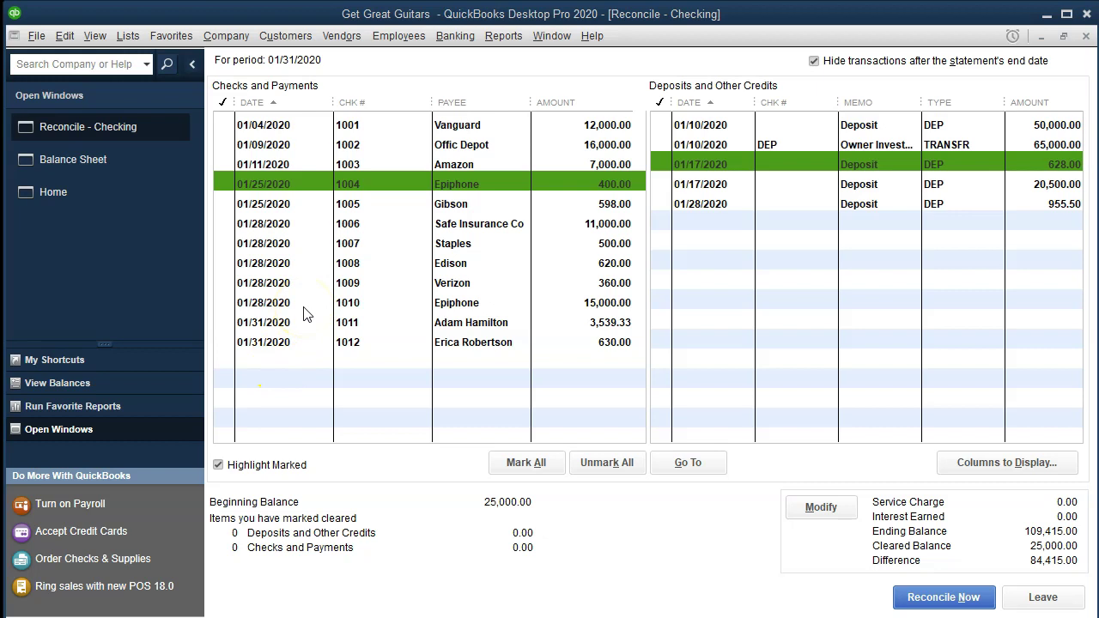
# Compare the statement's checks and its first deposit in Excel with the transactions and balances of the QuickBooks Desktop reconciliation
pyautogui.click(382, 343)
pyautogui.click(526, 498)
pyautogui.hotkey('alt', 'Tab')
pyautogui.click(539, 447)
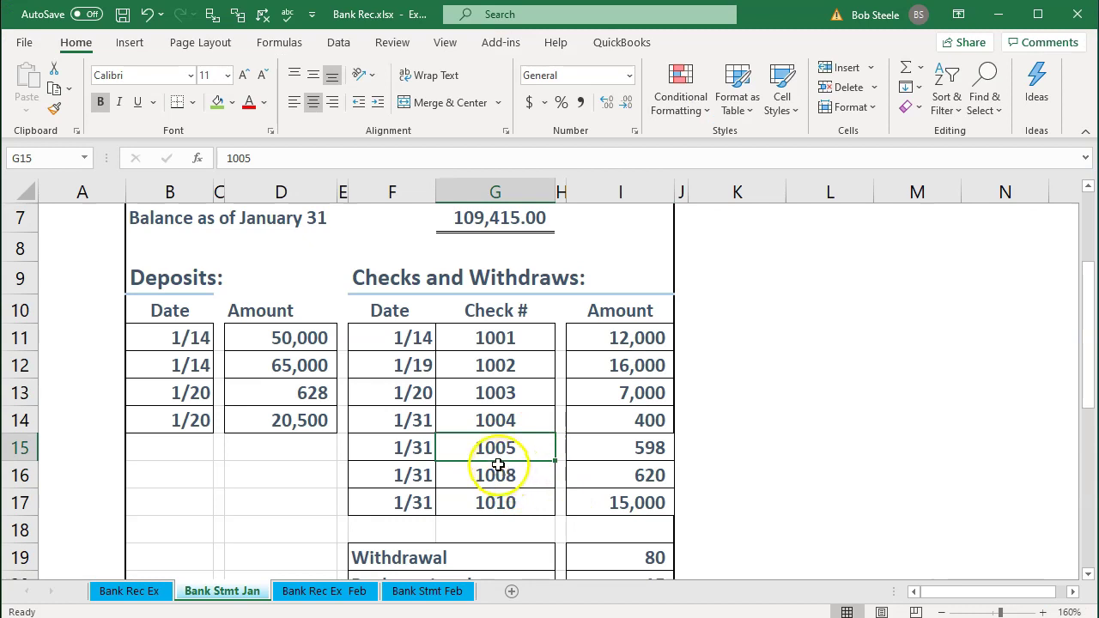
pyautogui.click(289, 341)
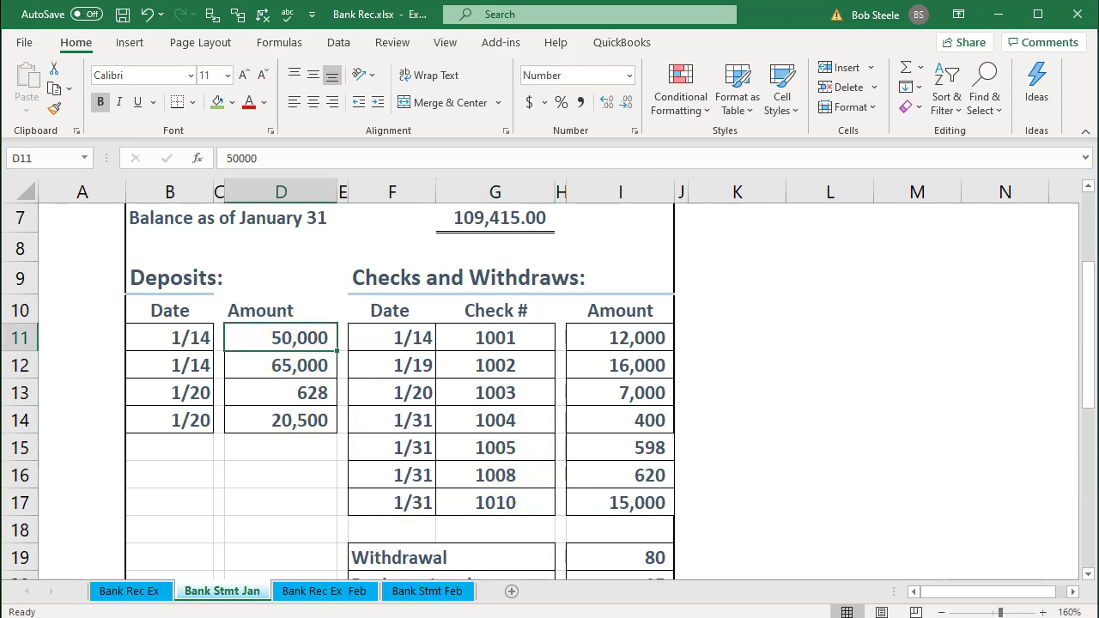
pyautogui.hotkey('alt', 'Tab')
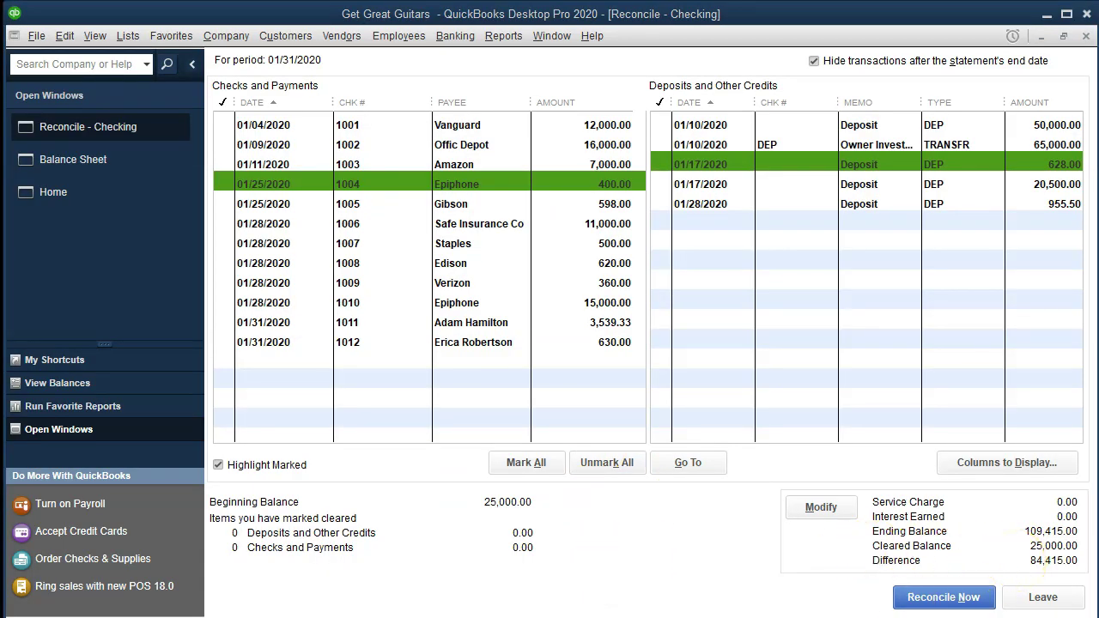
pyautogui.hotkey('alt', 'Tab')
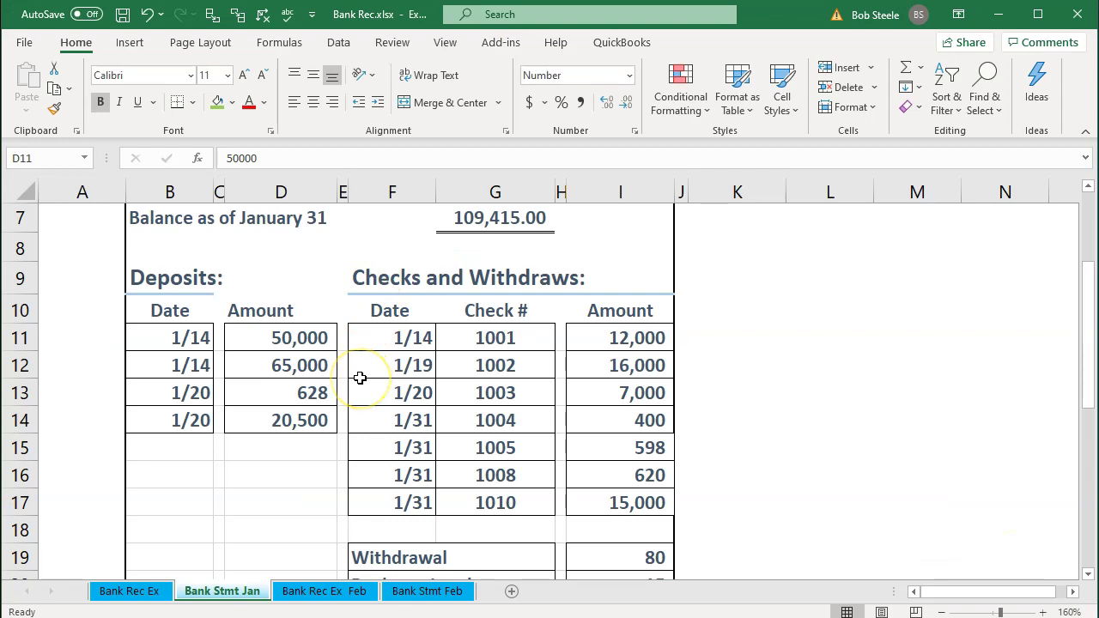
pyautogui.hotkey('alt', 'Tab')
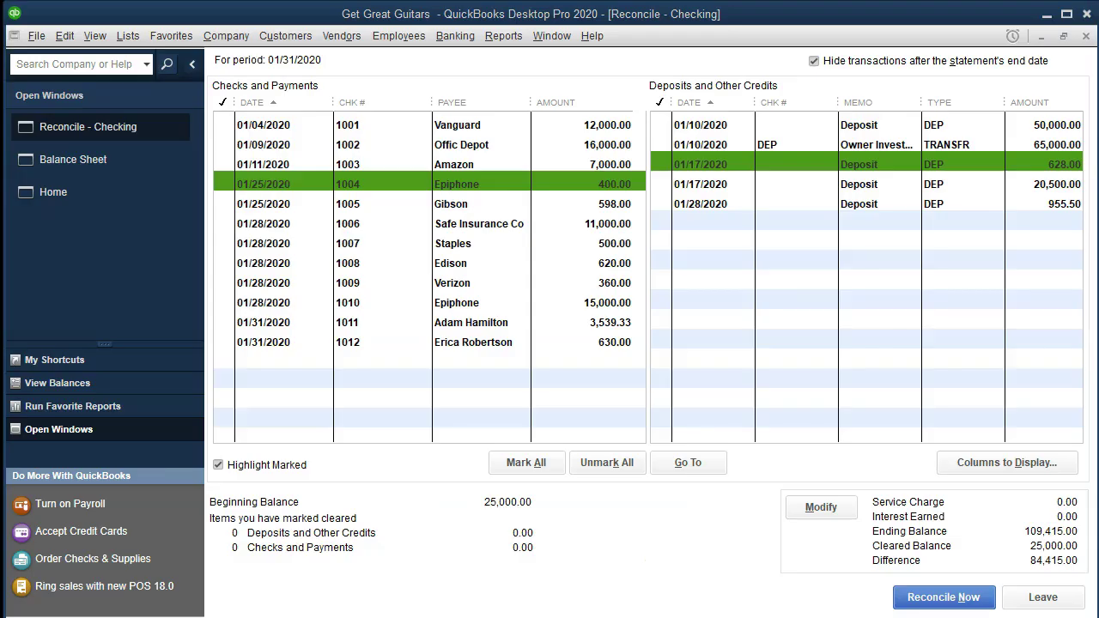
pyautogui.click(970, 593)
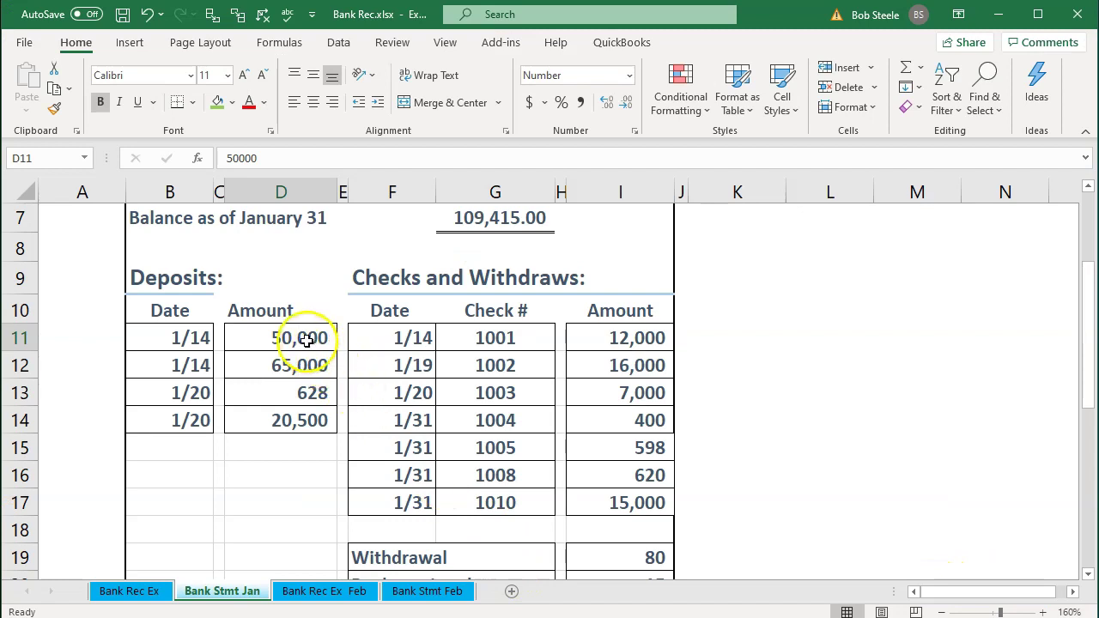
pyautogui.click(307, 340)
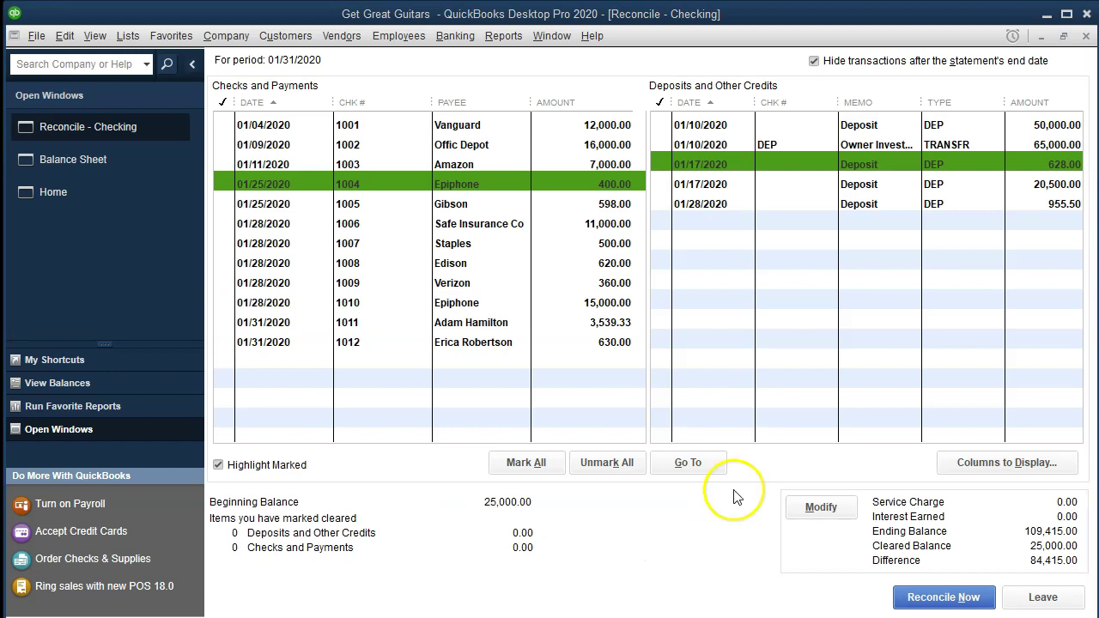
# Mark the 50,000.00 deposit as cleared in QuickBooks Desktop, and fill its amount green on the January statement in Excel
pyautogui.click(962, 125)
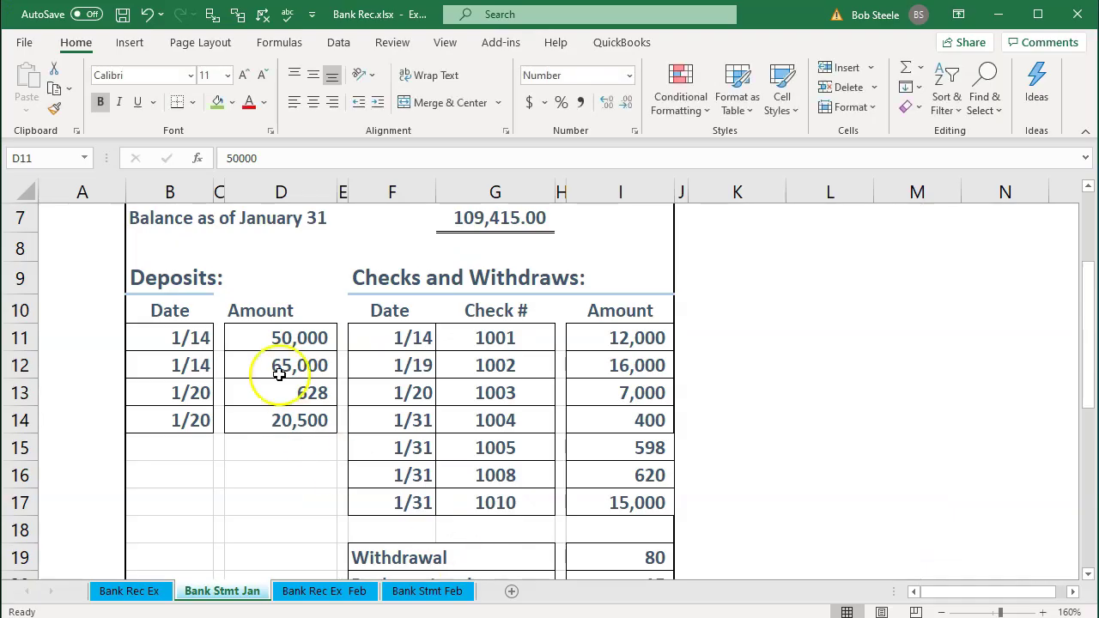
pyautogui.click(283, 340)
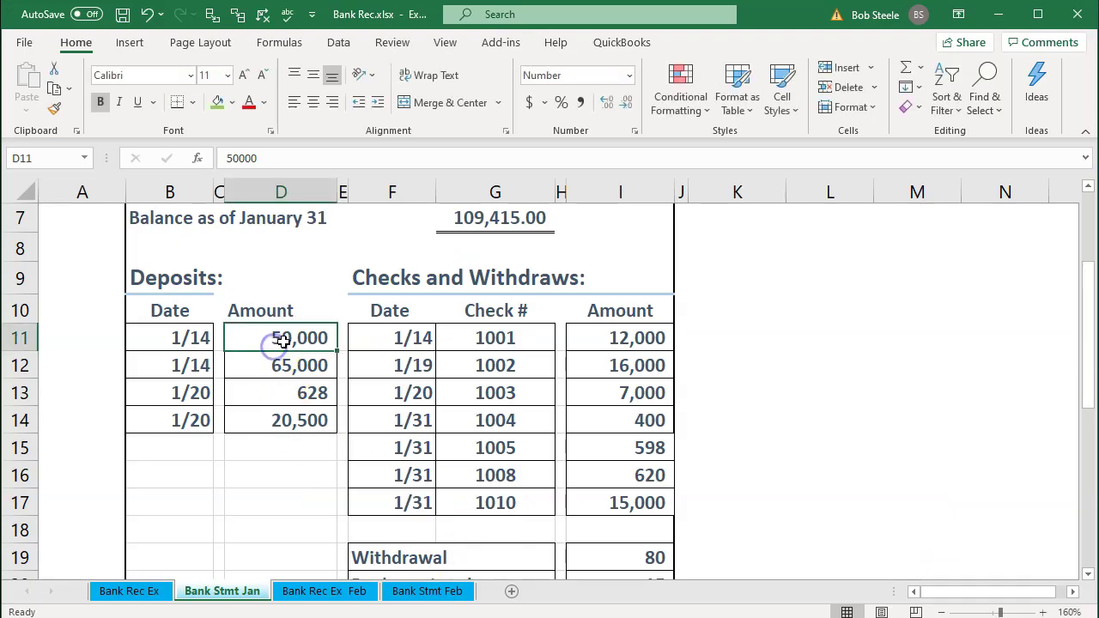
pyautogui.rightClick(283, 340)
pyautogui.click(353, 392)
pyautogui.click(243, 369)
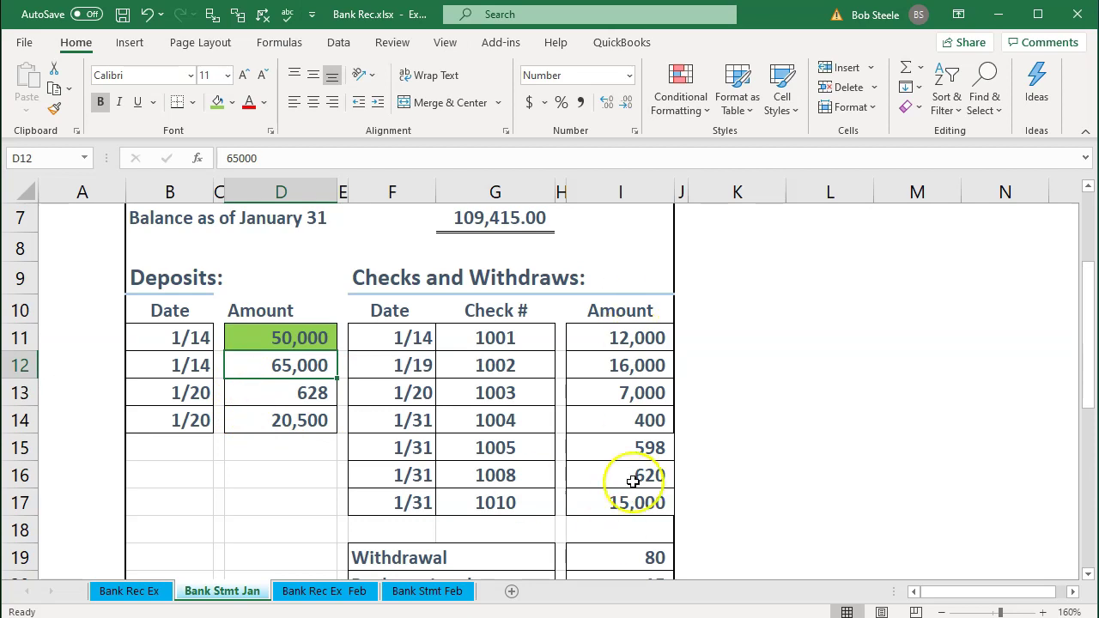
# Mark the 65,000.00 owner investment transfer as cleared in QuickBooks Desktop, and fill its statement amount green in Excel
pyautogui.hotkey('alt', 'Tab')
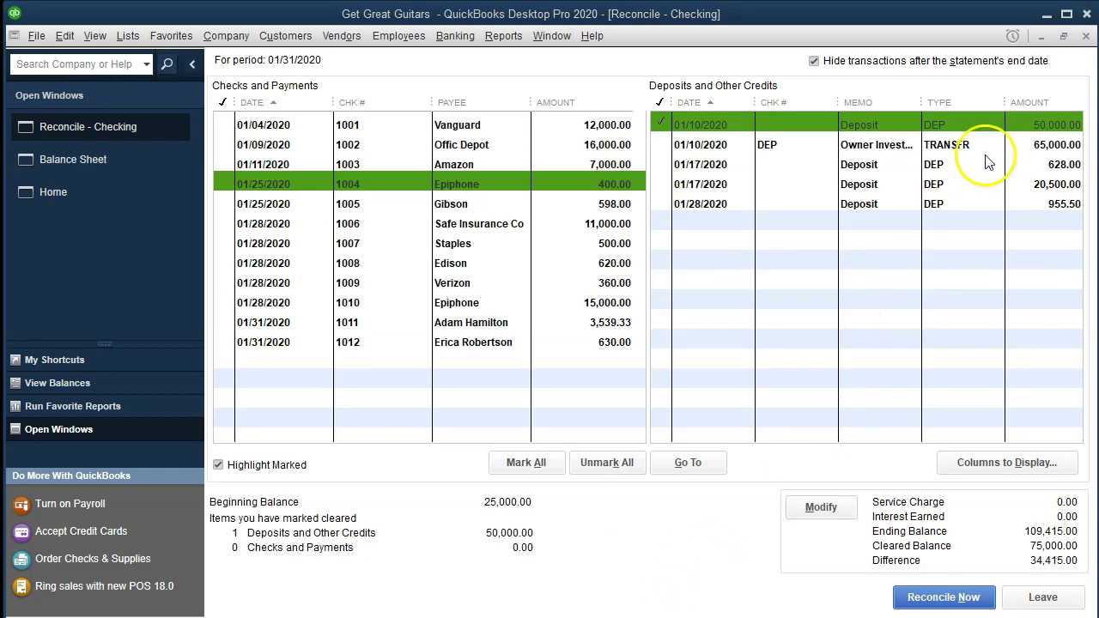
pyautogui.click(1023, 144)
pyautogui.hotkey('alt', 'Tab')
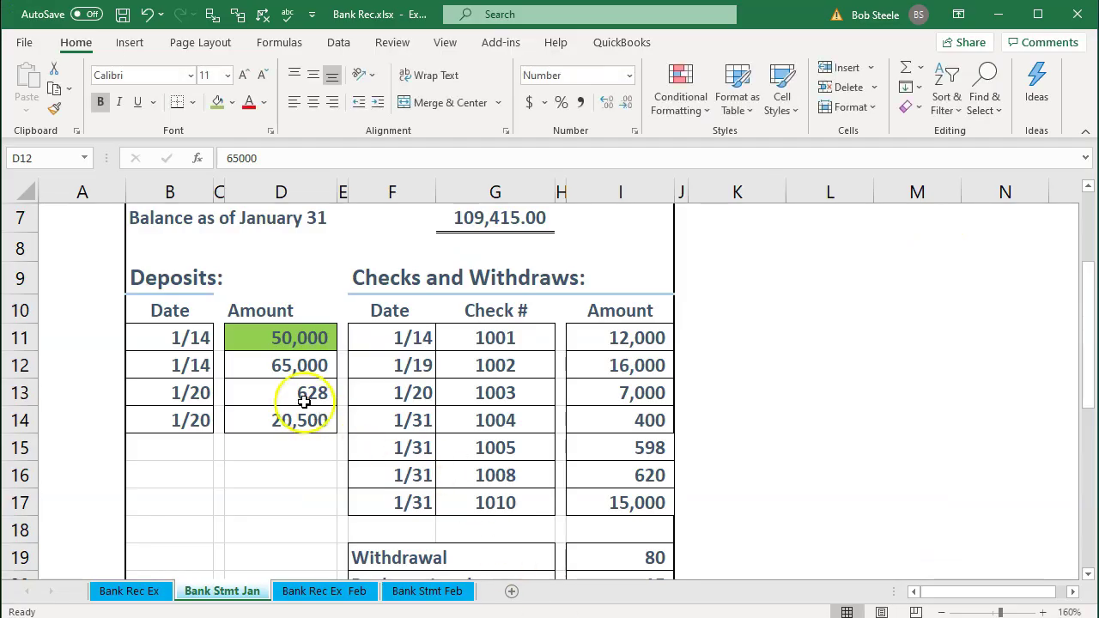
pyautogui.click(279, 365)
pyautogui.rightClick(296, 369)
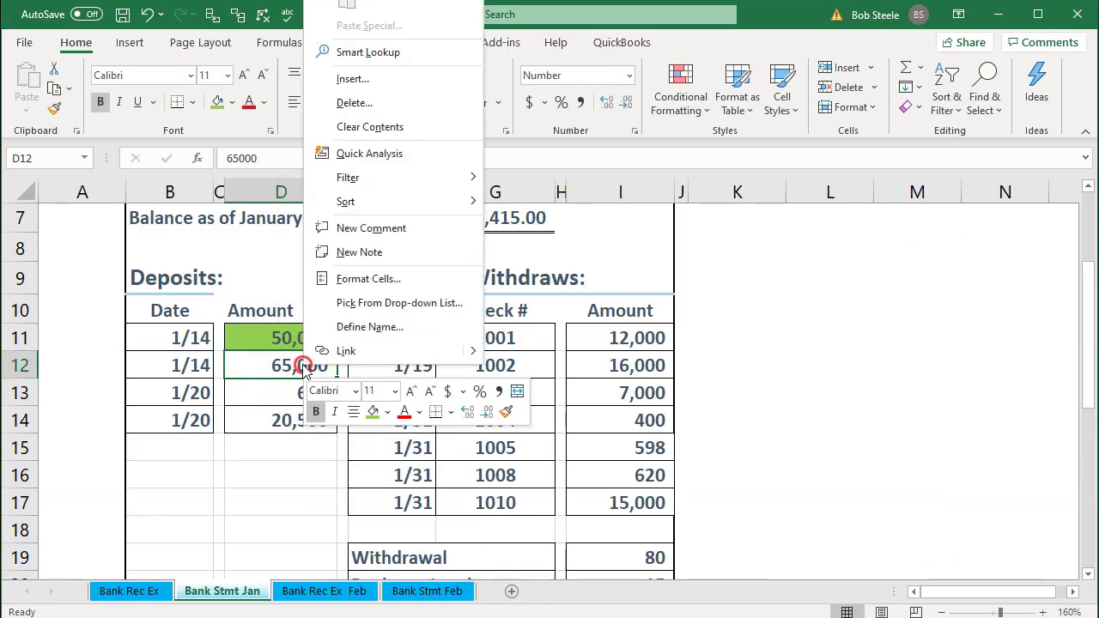
pyautogui.click(369, 415)
pyautogui.click(273, 393)
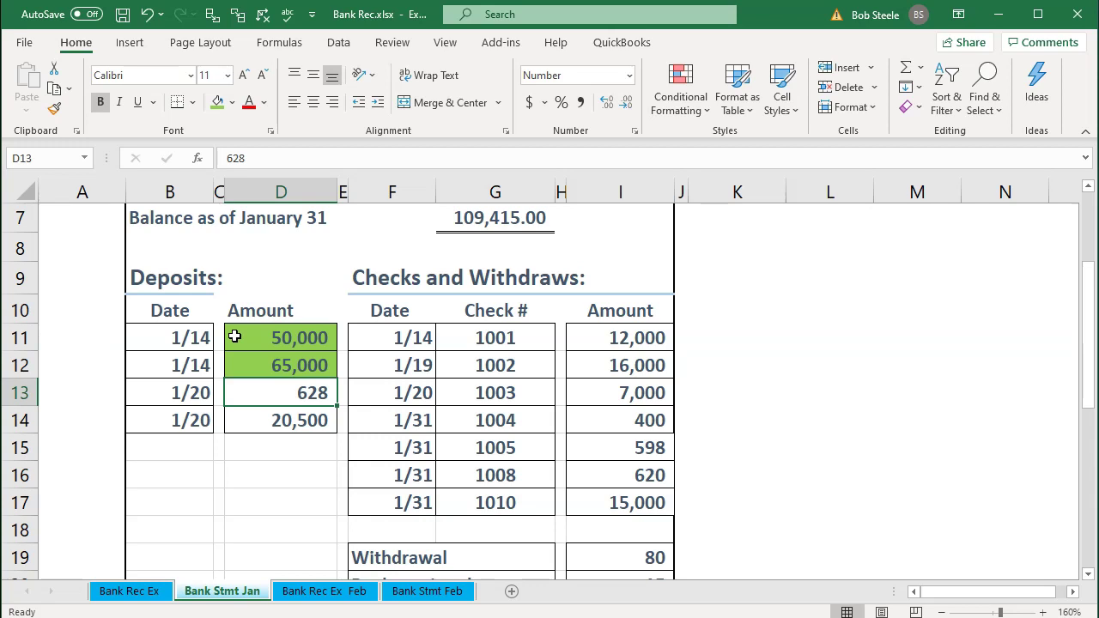
# Mark the 628.00 deposit as cleared in QuickBooks Desktop, and fill its amount green on the Excel statement
pyautogui.click(308, 402)
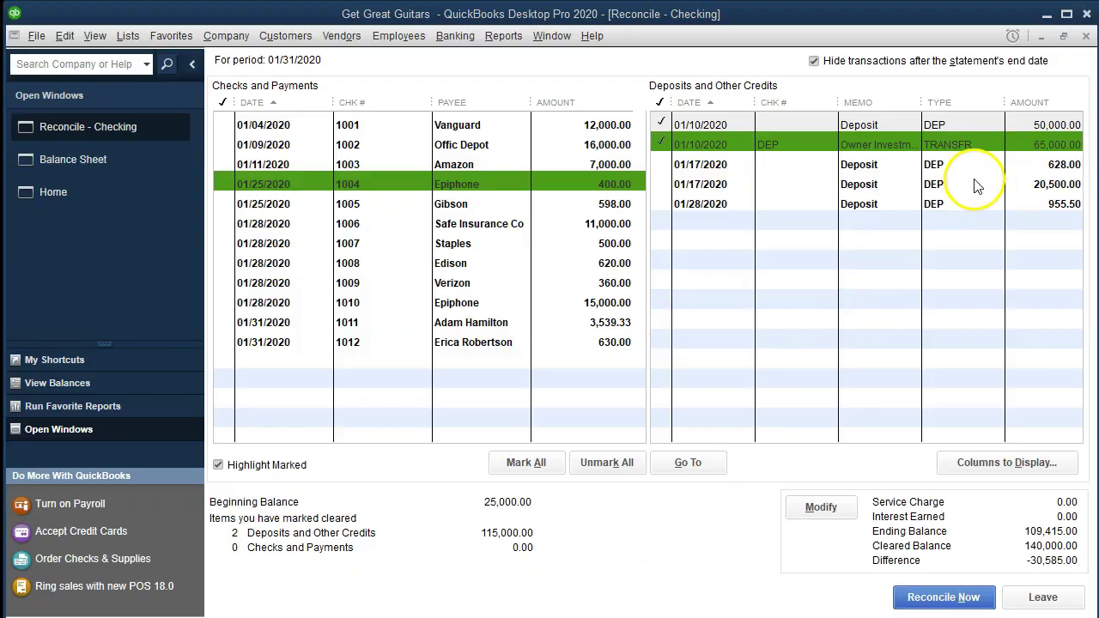
pyautogui.click(979, 164)
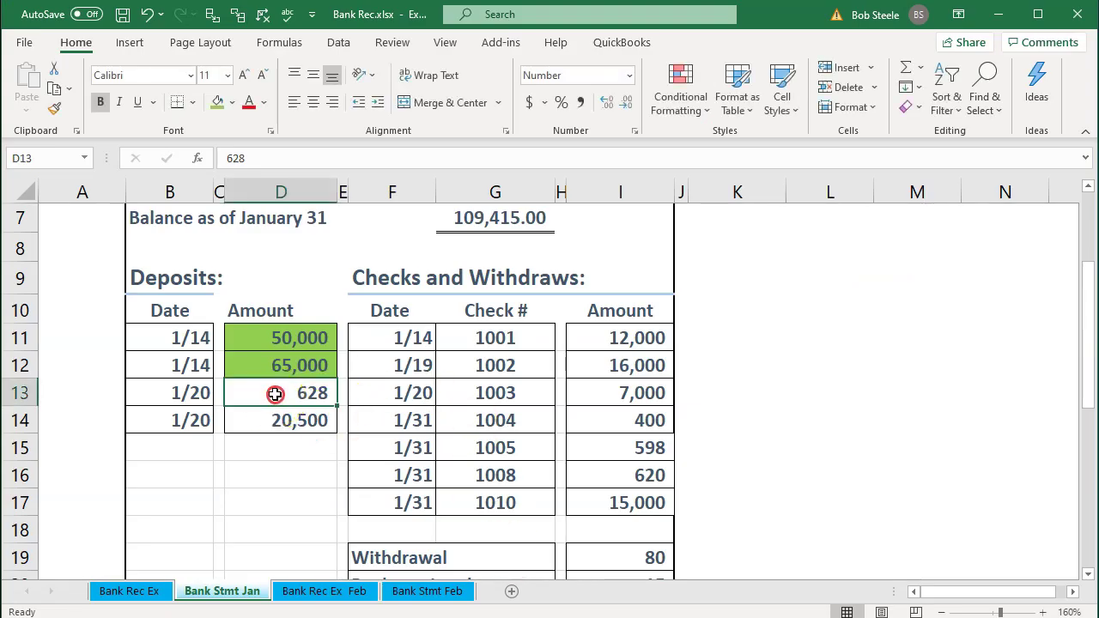
pyautogui.rightClick(275, 393)
pyautogui.click(344, 442)
pyautogui.click(237, 420)
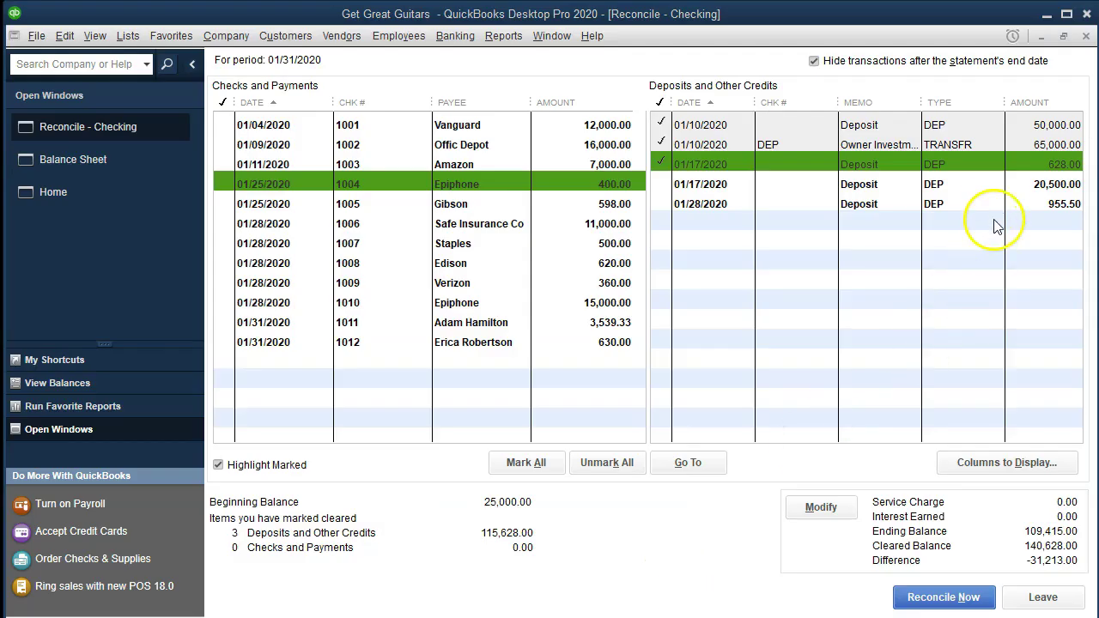
# Mark the 20,500.00 deposit as cleared in QuickBooks Desktop, and fill the matching statement amount green in Excel
pyautogui.click(1013, 186)
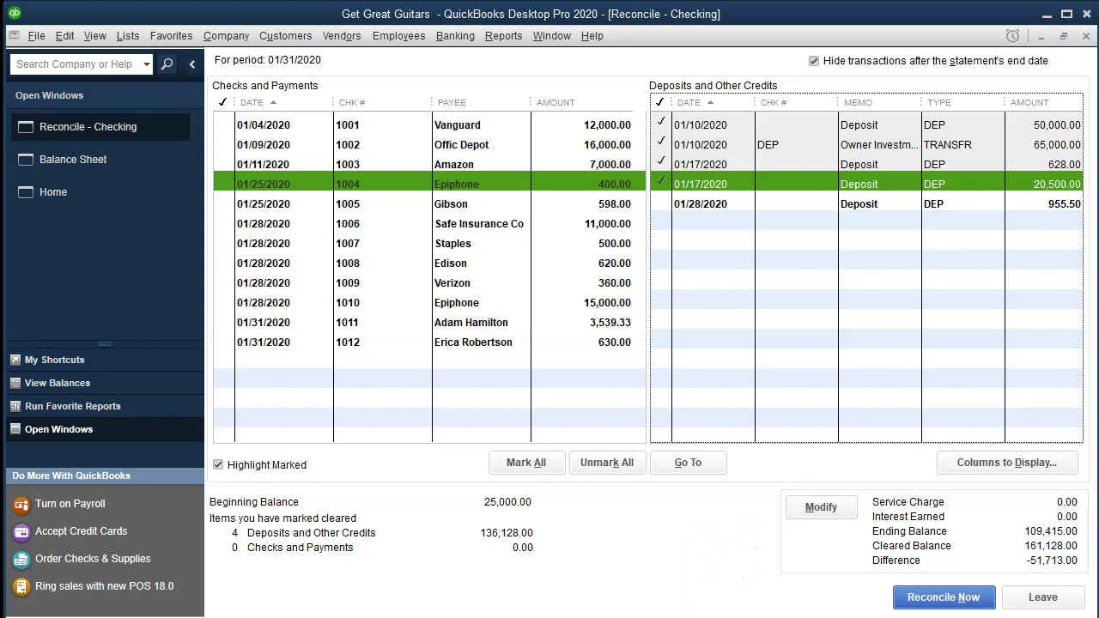
pyautogui.click(709, 616)
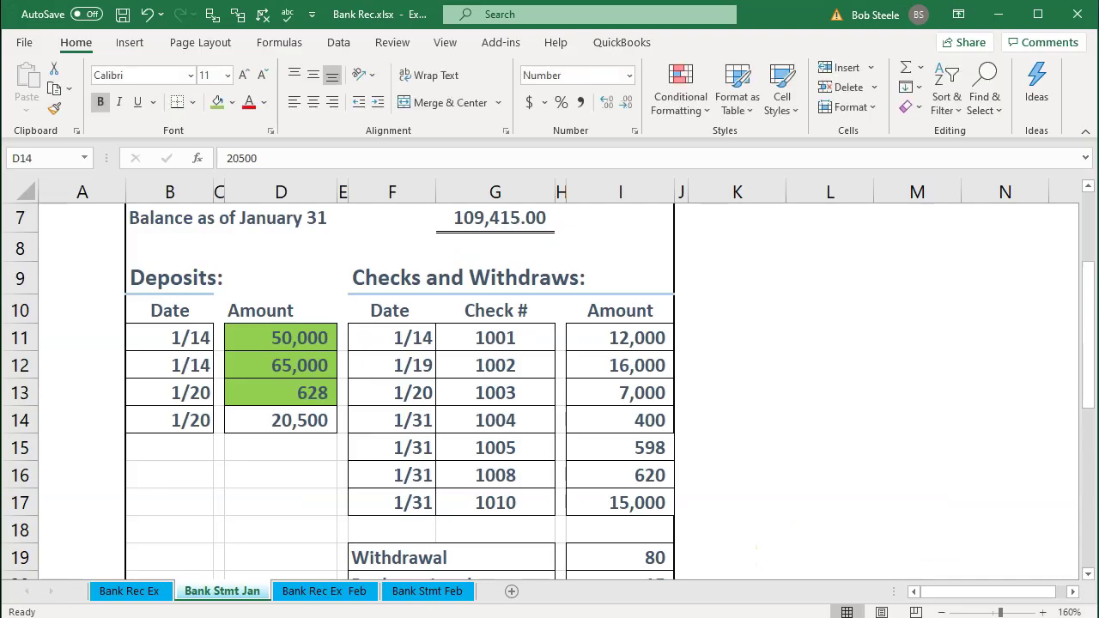
pyautogui.rightClick(290, 418)
pyautogui.click(353, 465)
pyautogui.click(214, 473)
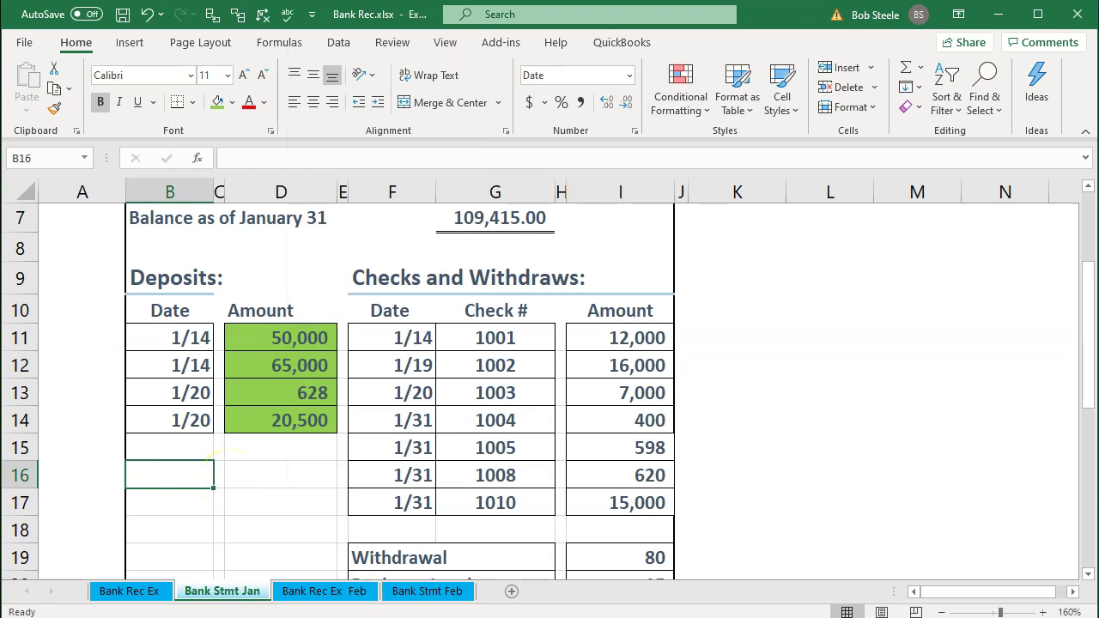
# Review the statement's check amounts and deposit dates in Excel against the QuickBooks Desktop lists
pyautogui.hotkey('alt', 'Tab')
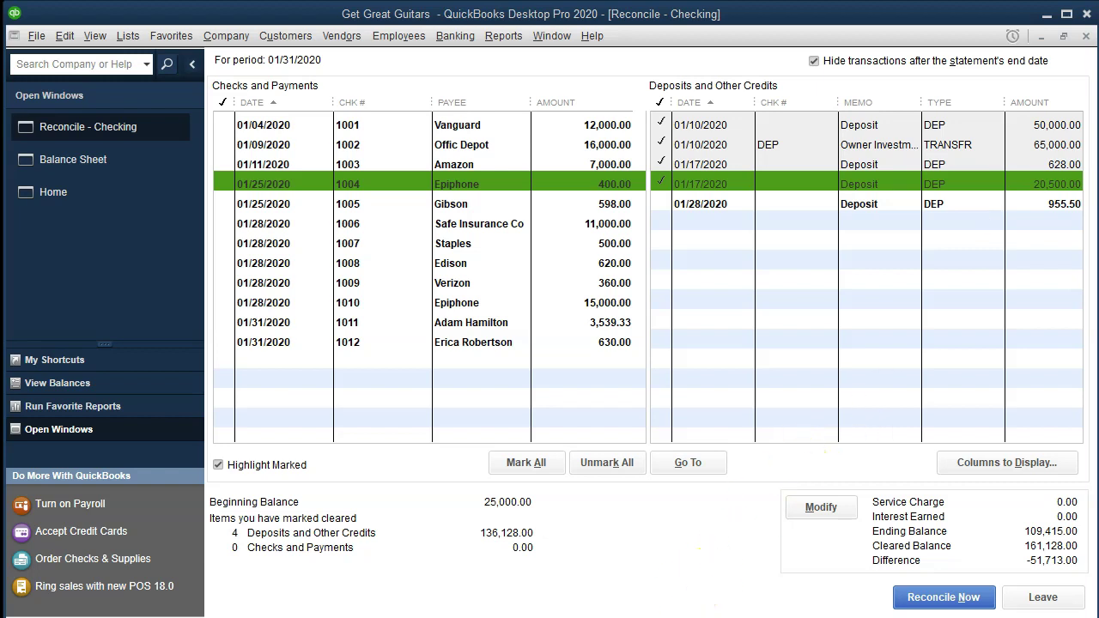
pyautogui.click(438, 608)
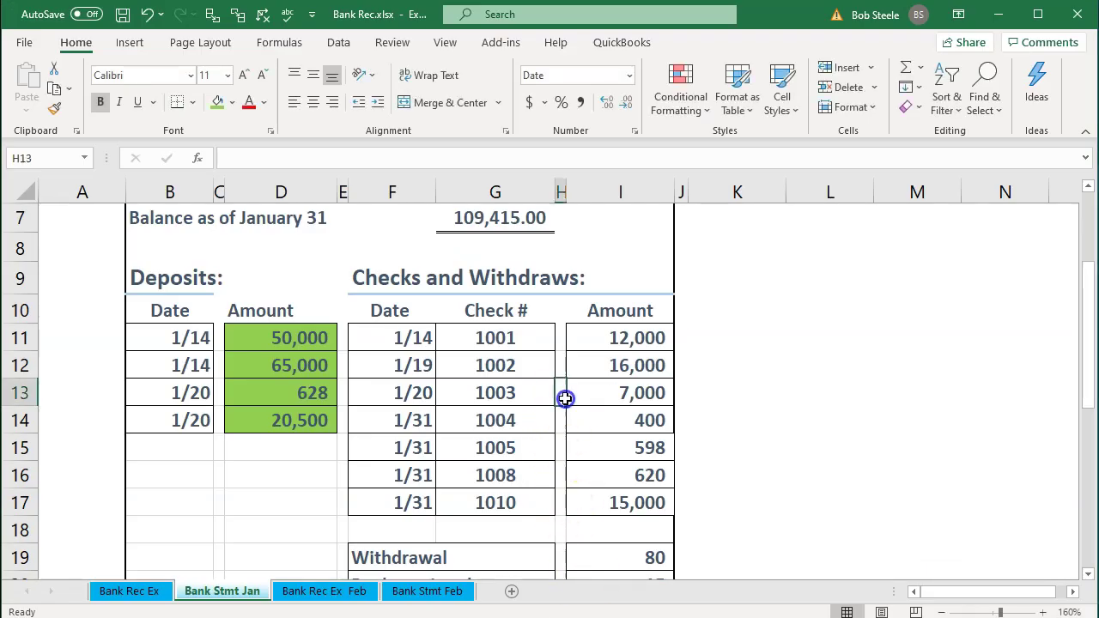
pyautogui.click(613, 343)
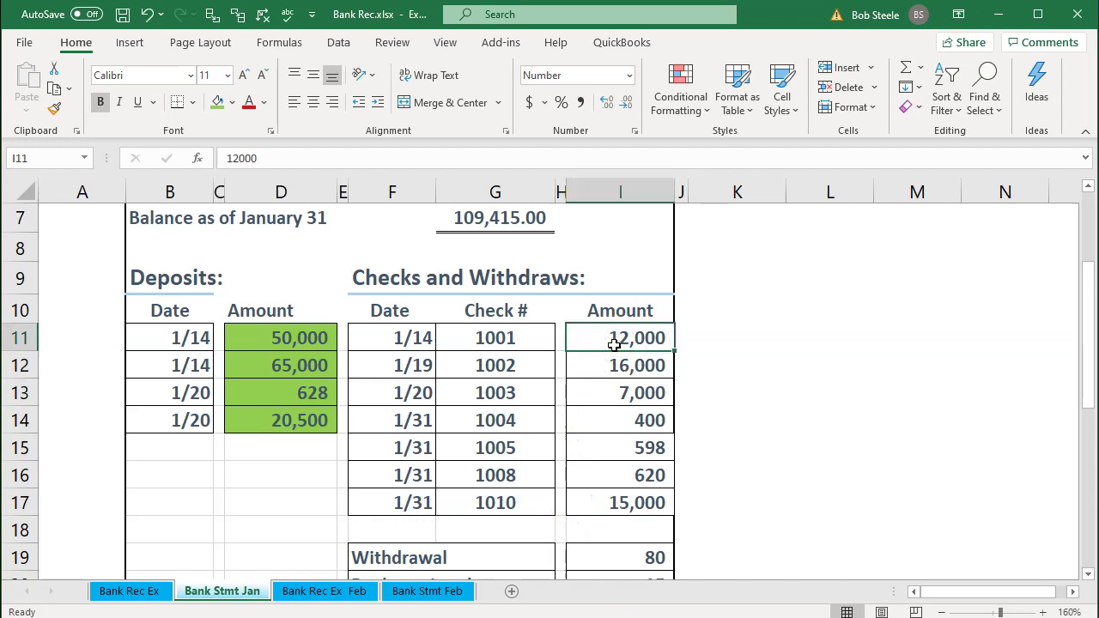
pyautogui.moveTo(160, 333); pyautogui.dragTo(172, 420)
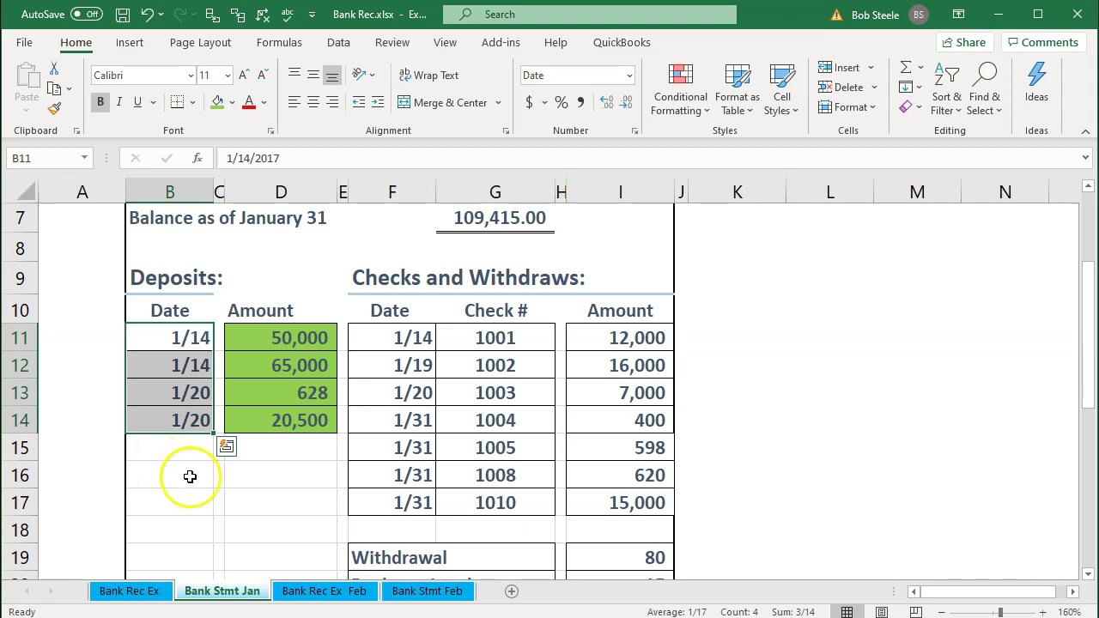
pyautogui.hotkey('alt', 'Tab')
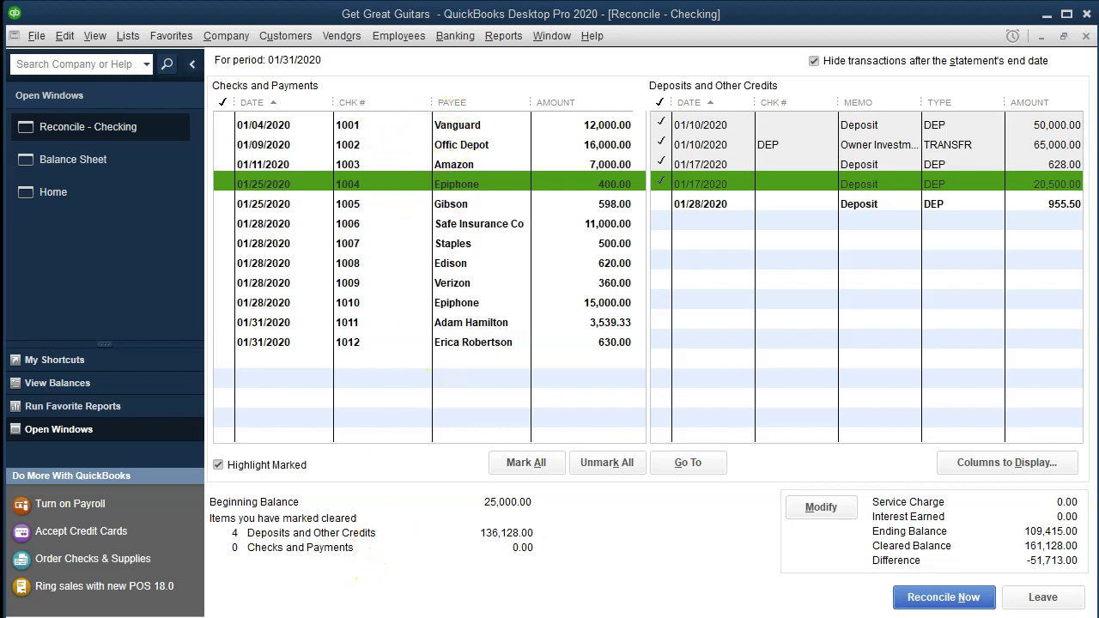
# Mark check 1001 for 12,000.00 as cleared in QuickBooks Desktop, and fill its number and amount green on the Excel statement
pyautogui.click(584, 605)
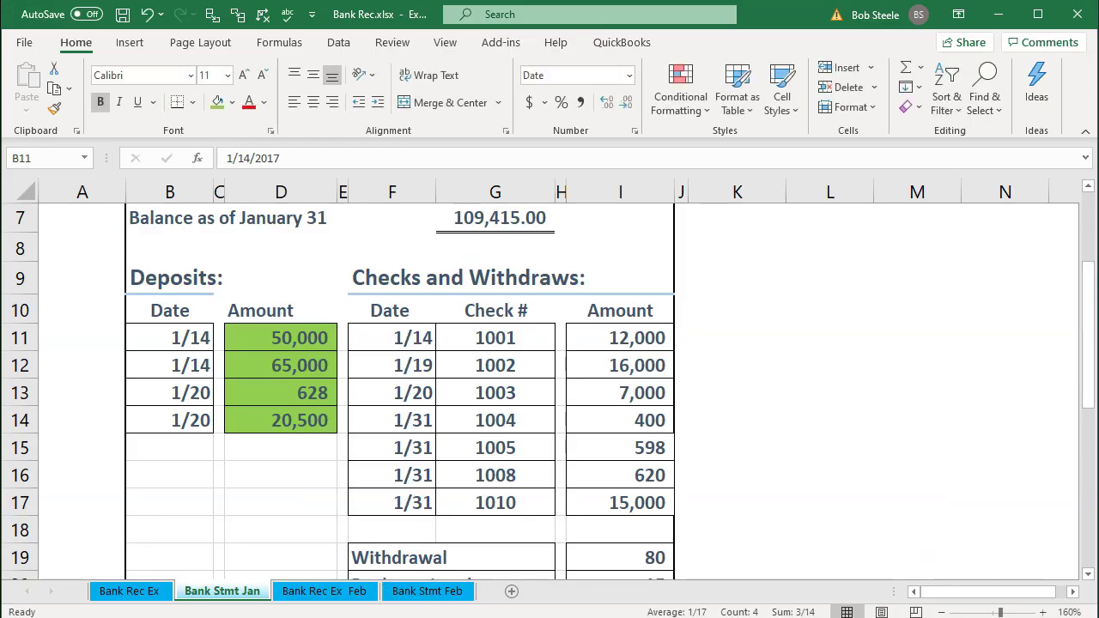
pyautogui.click(511, 337)
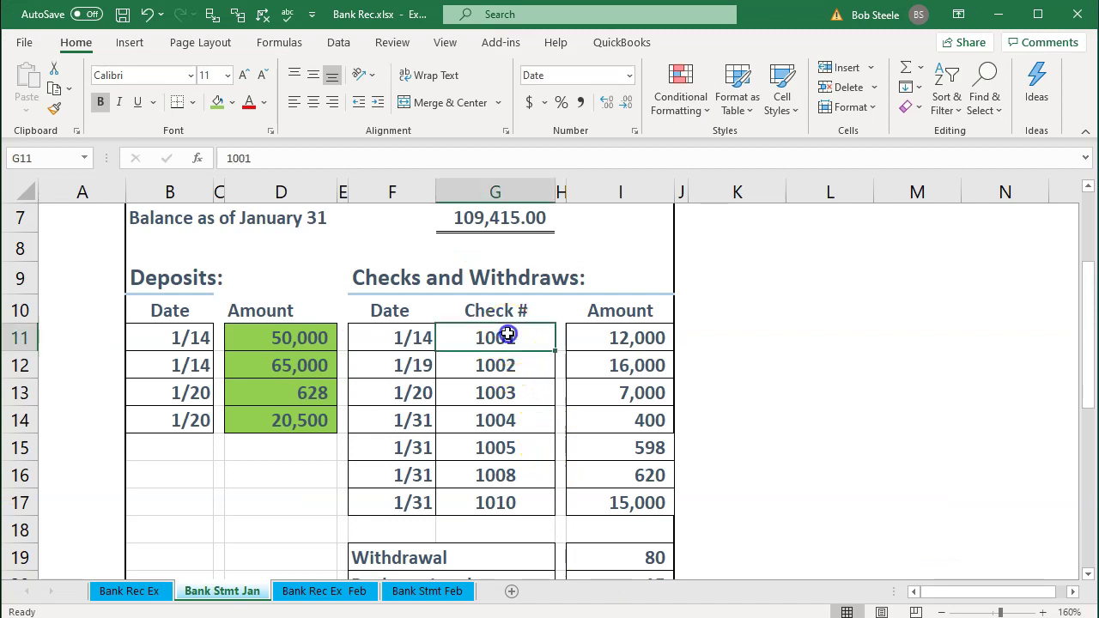
pyautogui.click(587, 338)
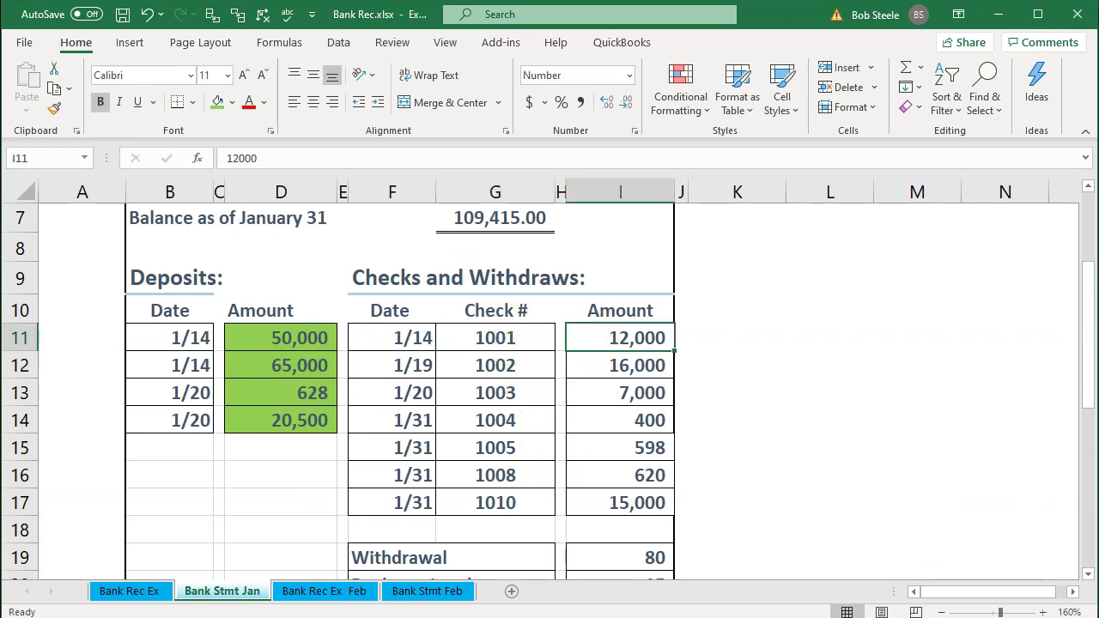
pyautogui.moveTo(598, 617)
pyautogui.hotkey('alt', 'Tab')
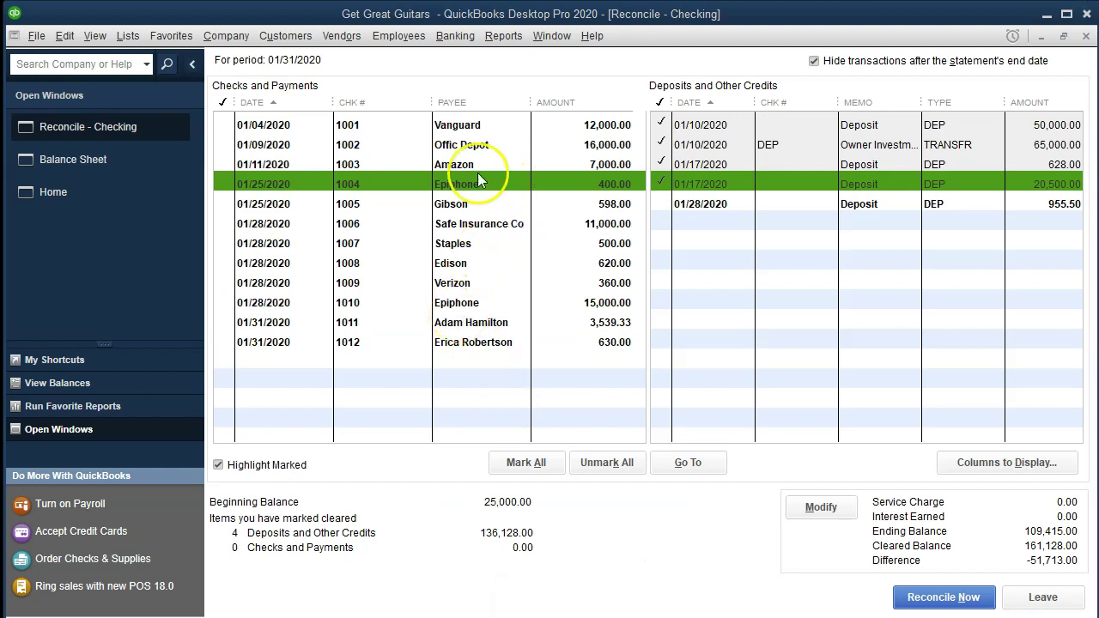
pyautogui.click(556, 125)
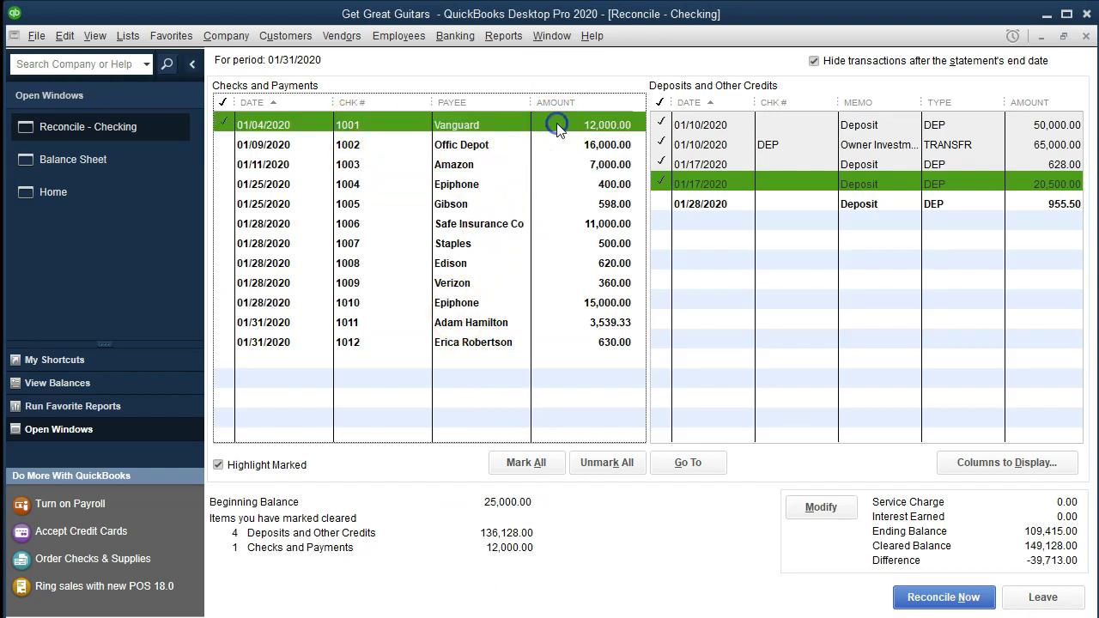
pyautogui.hotkey('alt', 'Tab')
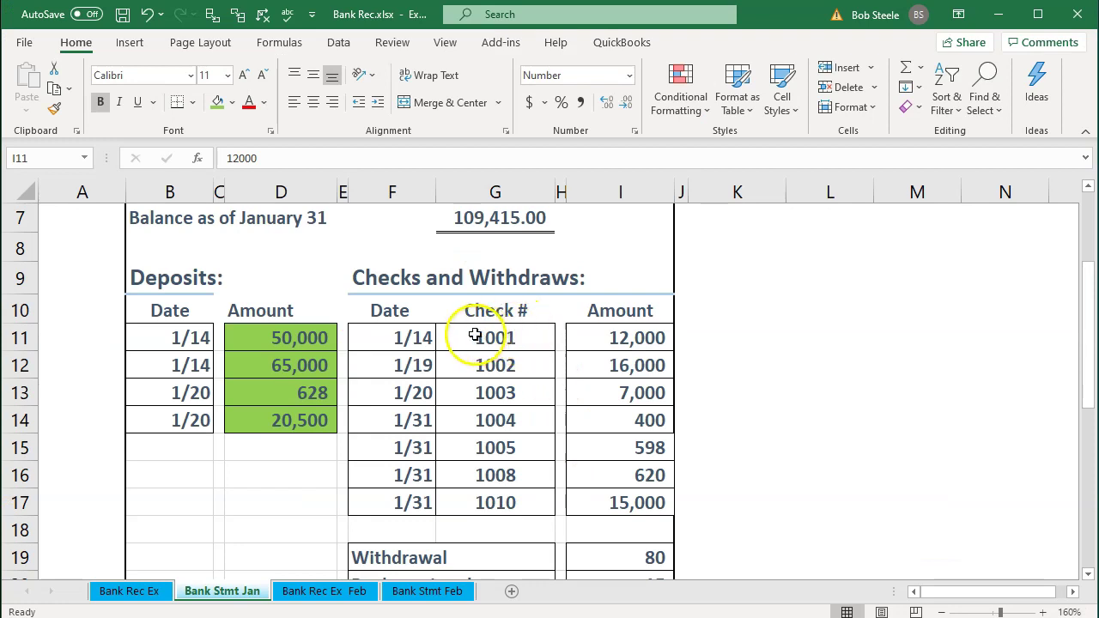
pyautogui.click(475, 337)
pyautogui.keyDown('ctrl'); pyautogui.click(570, 336); pyautogui.keyUp('ctrl')
pyautogui.rightClick(606, 336)
pyautogui.click(674, 379)
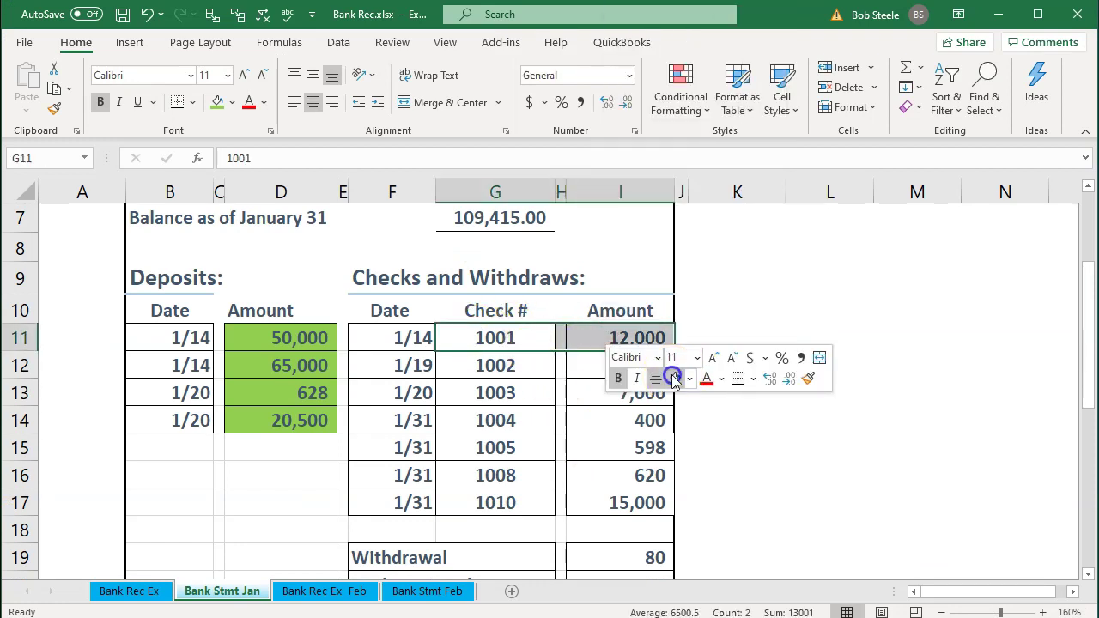
# Mark check 1002 for 16,000.00 as cleared in QuickBooks Desktop, and fill its statement number and amount green in Excel
pyautogui.click(503, 363)
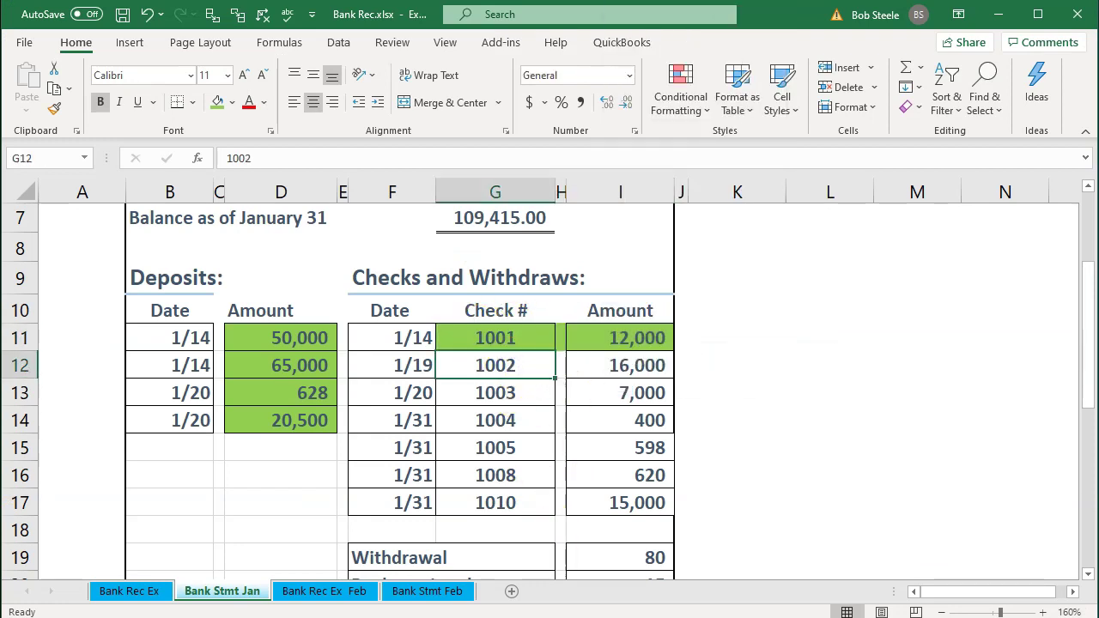
pyautogui.hotkey('alt', 'Tab')
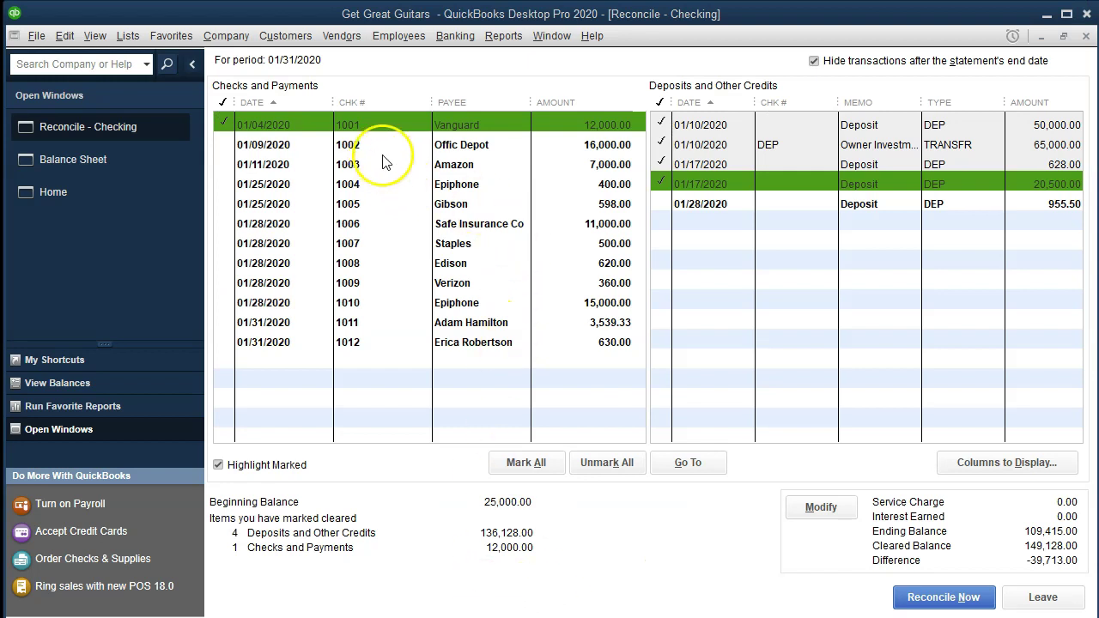
pyautogui.click(595, 144)
pyautogui.hotkey('alt', 'Tab')
pyautogui.keyDown('ctrl'); pyautogui.click(565, 368); pyautogui.keyUp('ctrl')
pyautogui.rightClick(589, 369)
pyautogui.click(662, 418)
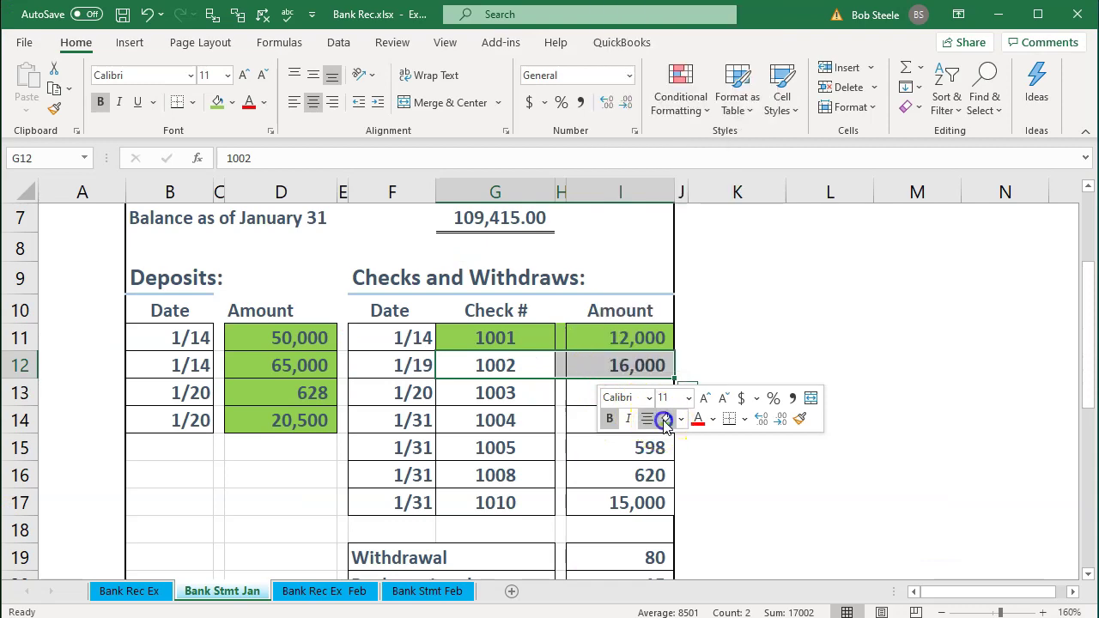
# Mark check 1003 for 7,000.00 as cleared in QuickBooks Desktop, and fill its number and amount green on the Excel statement
pyautogui.click(498, 392)
pyautogui.hotkey('alt', 'Tab')
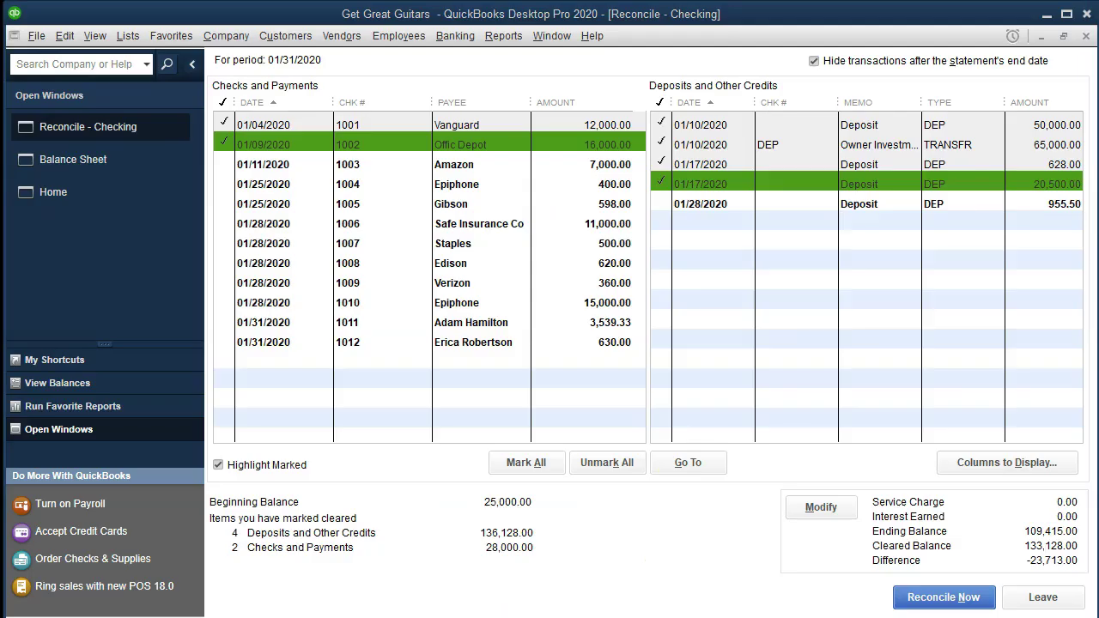
pyautogui.click(578, 170)
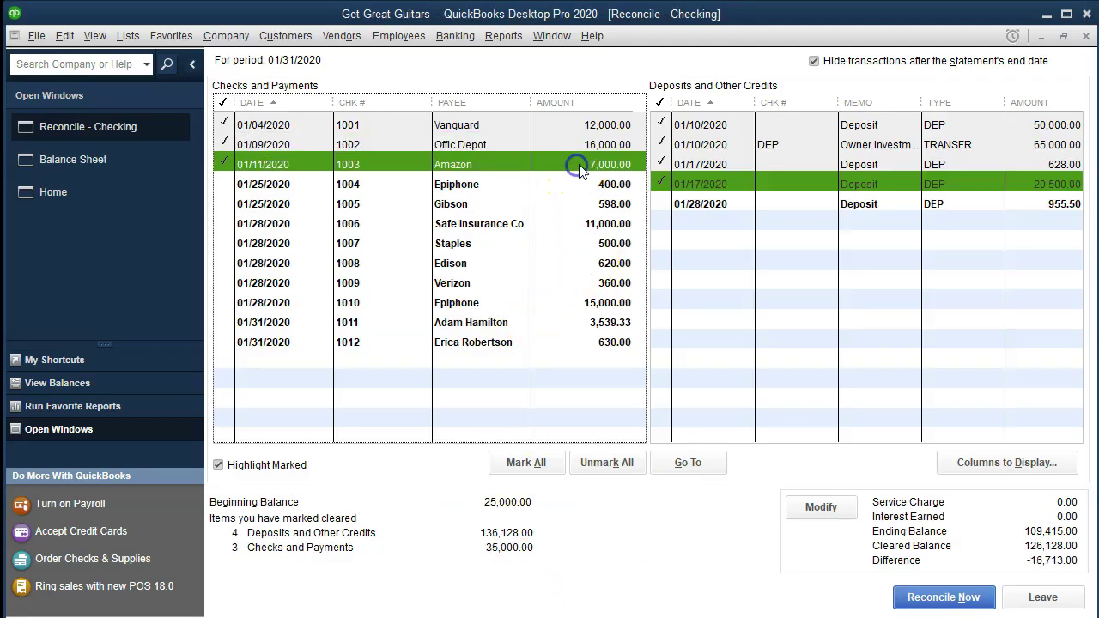
pyautogui.hotkey('alt', 'Tab')
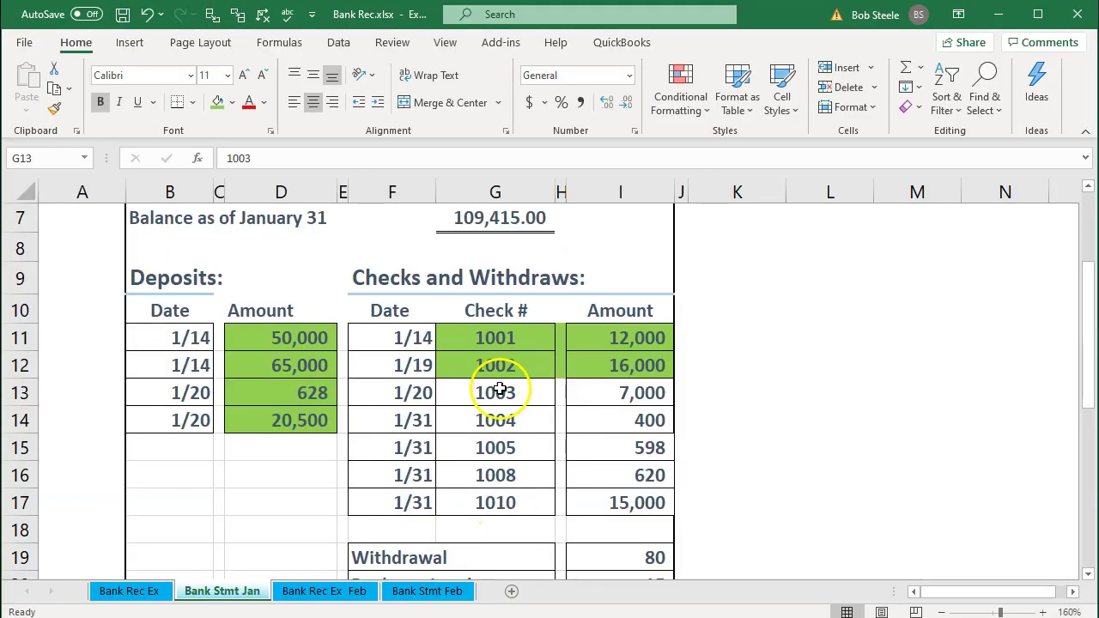
pyautogui.moveTo(498, 392); pyautogui.dragTo(621, 393)
pyautogui.rightClick(612, 392)
pyautogui.click(687, 442)
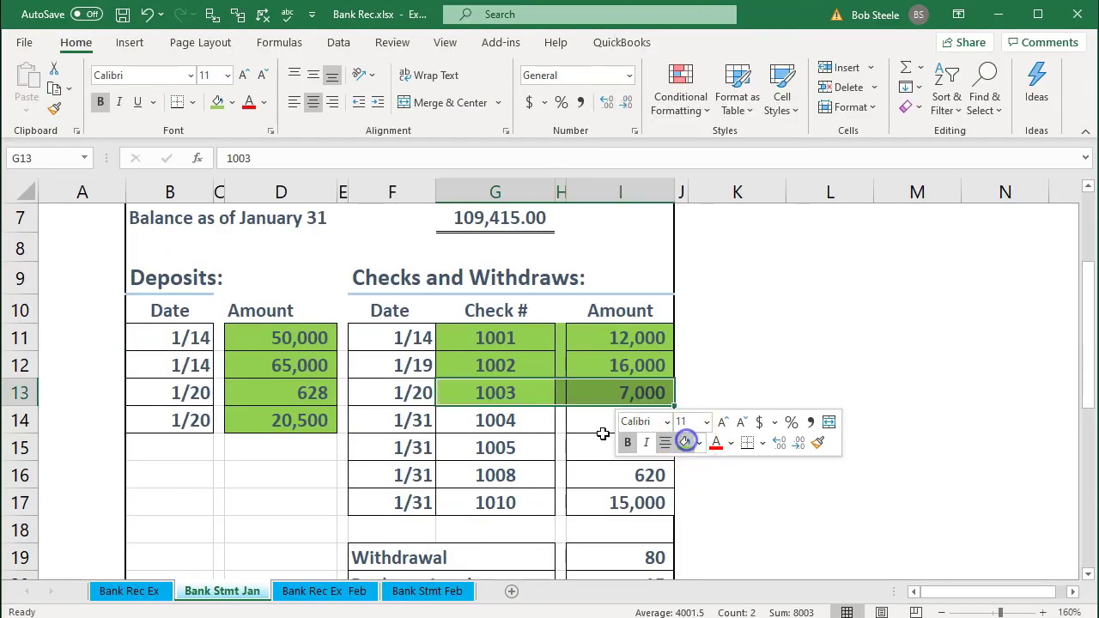
# Mark check 1004 for 400.00 as cleared in QuickBooks Desktop, and fill its statement number and amount green in Excel
pyautogui.click(537, 420)
pyautogui.hotkey('alt', 'Tab')
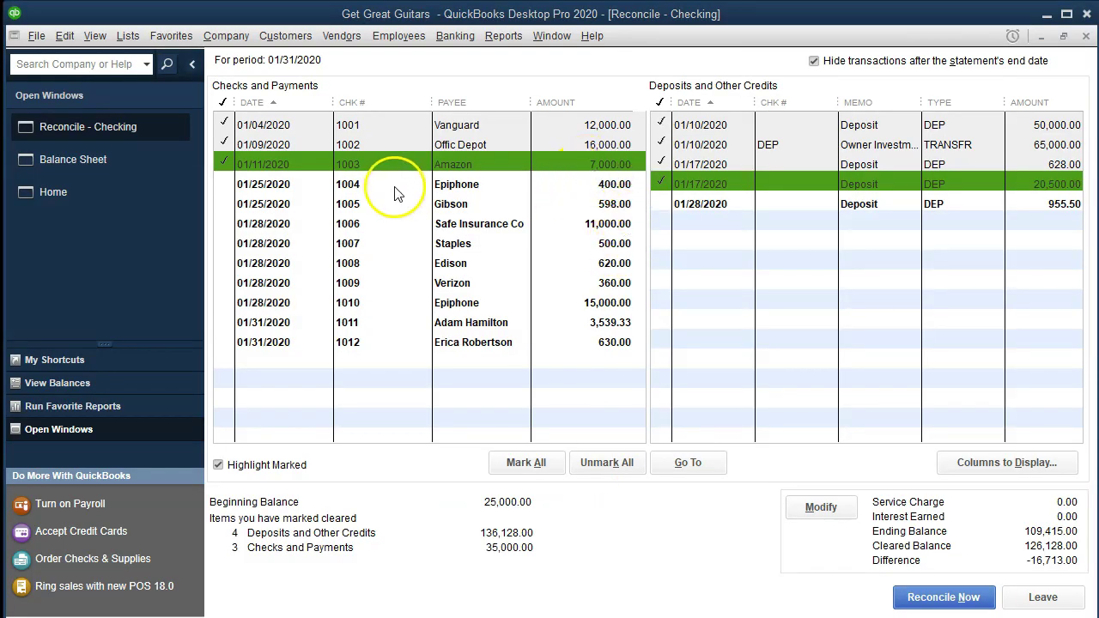
pyautogui.click(584, 183)
pyautogui.hotkey('alt', 'Tab')
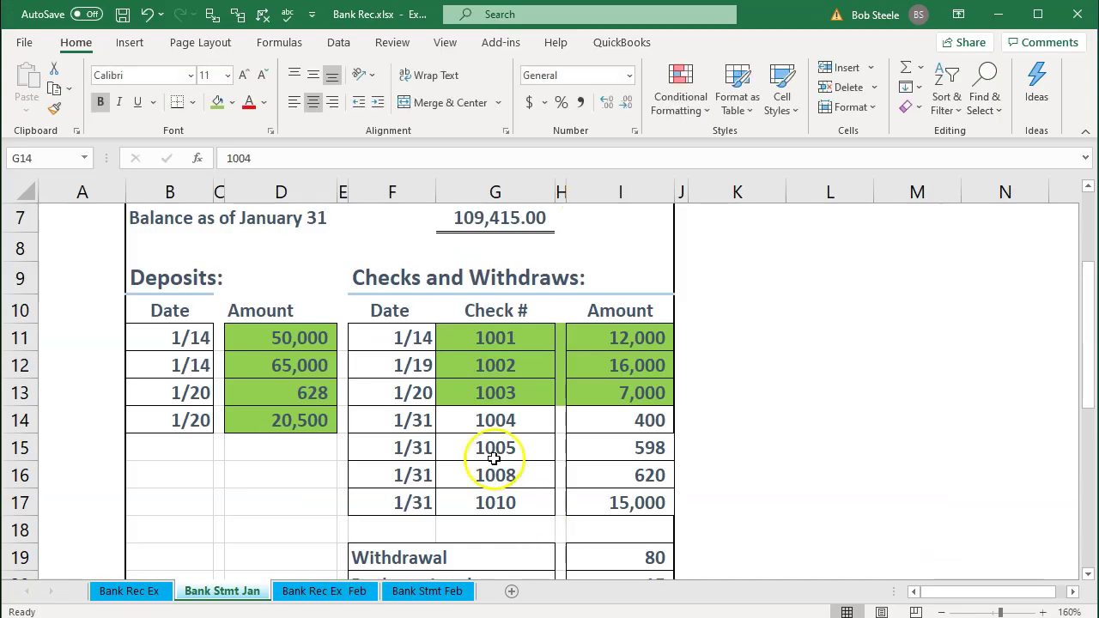
pyautogui.moveTo(532, 420); pyautogui.dragTo(587, 418)
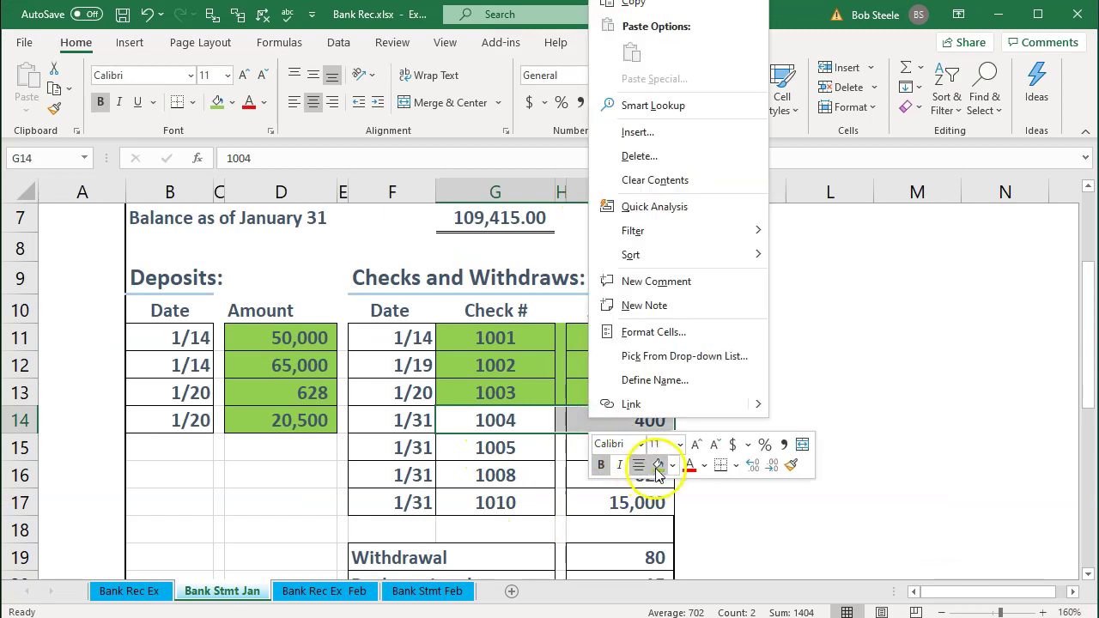
pyautogui.click(657, 464)
# Mark check 1005 for 598.00 as cleared in QuickBooks Desktop, and fill its number and amount green on the Excel statement
pyautogui.click(601, 451)
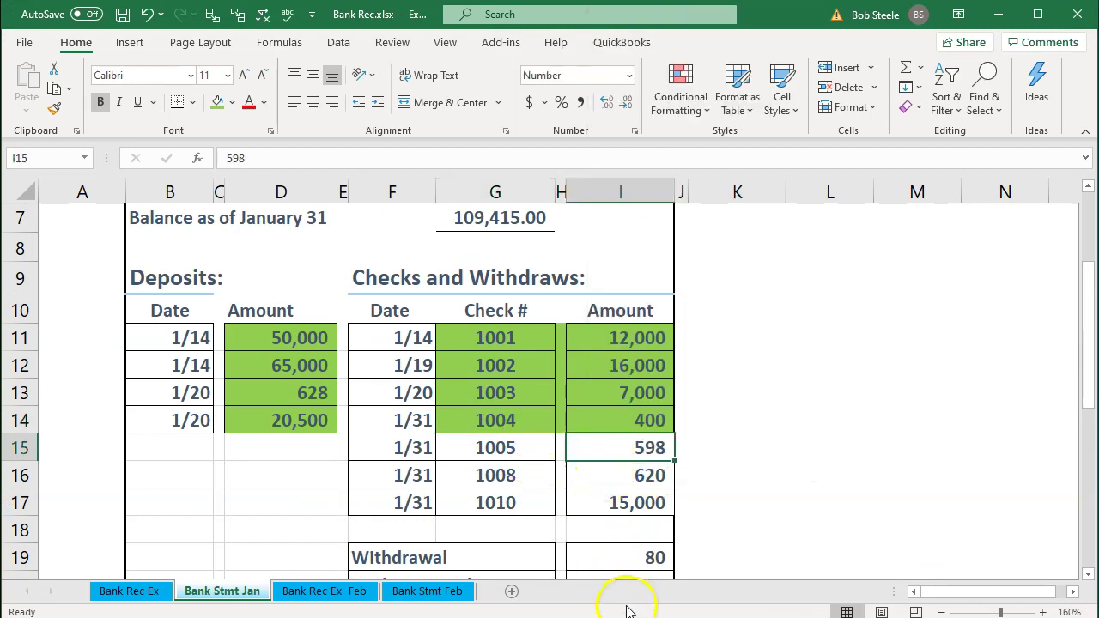
pyautogui.hotkey('alt', 'Tab')
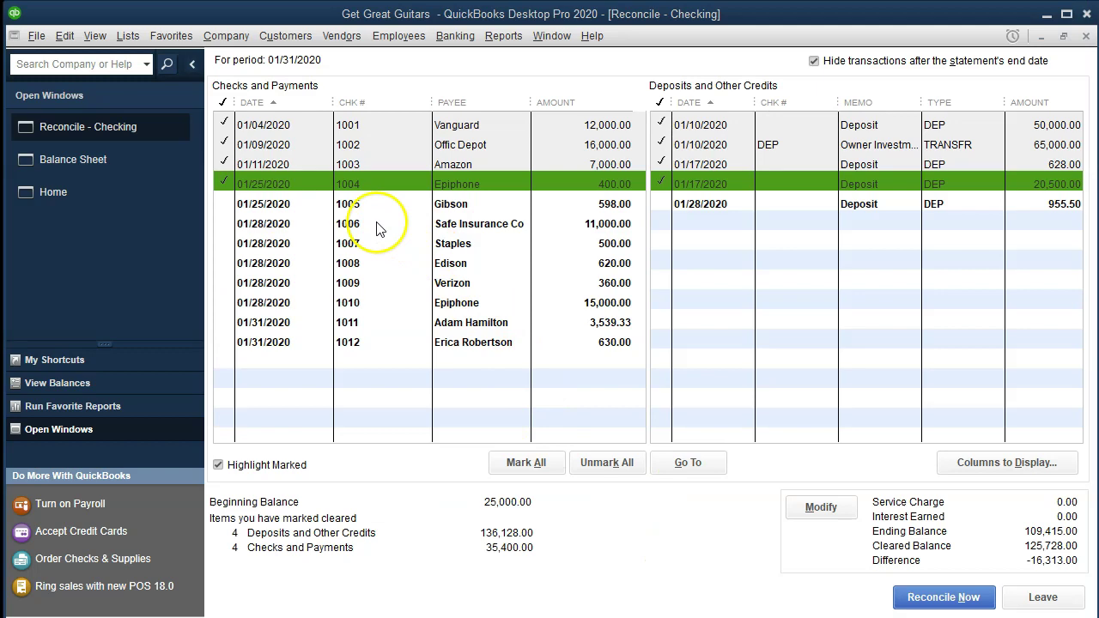
pyautogui.click(557, 206)
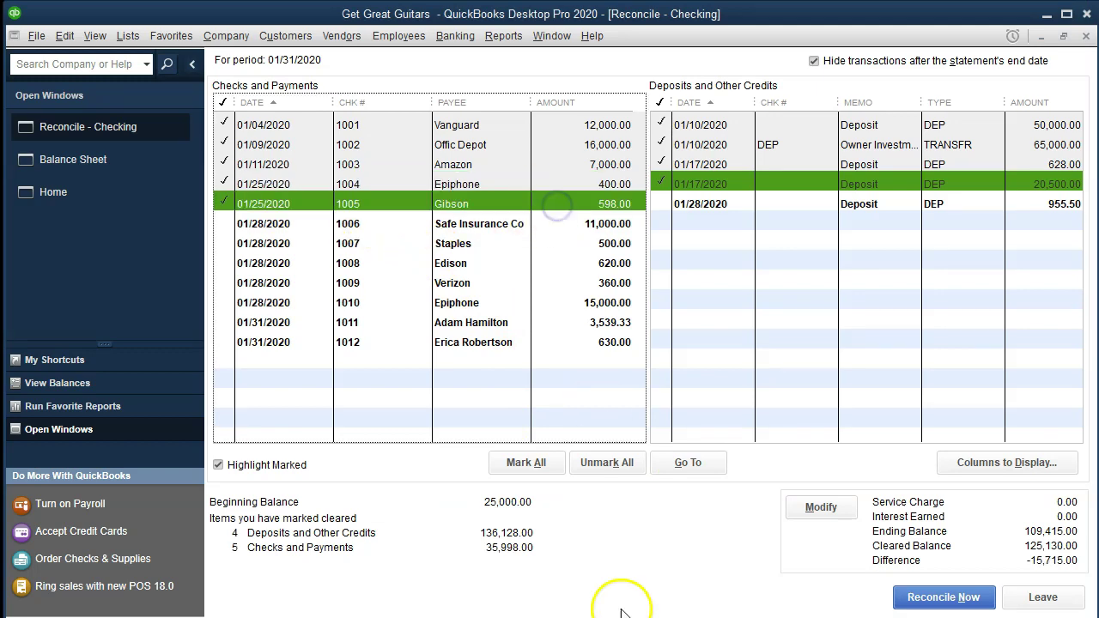
pyautogui.hotkey('alt', 'Tab')
pyautogui.moveTo(506, 447); pyautogui.dragTo(609, 451)
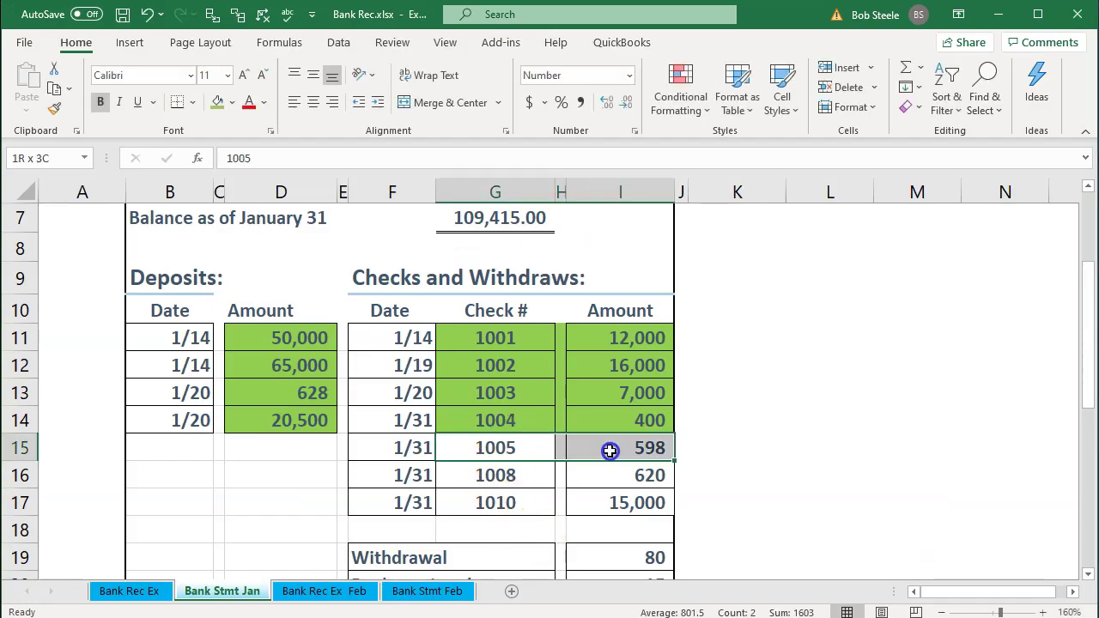
pyautogui.rightClick(609, 451)
pyautogui.click(679, 499)
# Mark check 1008 for 620.00 as cleared in QuickBooks Desktop, and fill its statement number and amount green in Excel
pyautogui.click(540, 478)
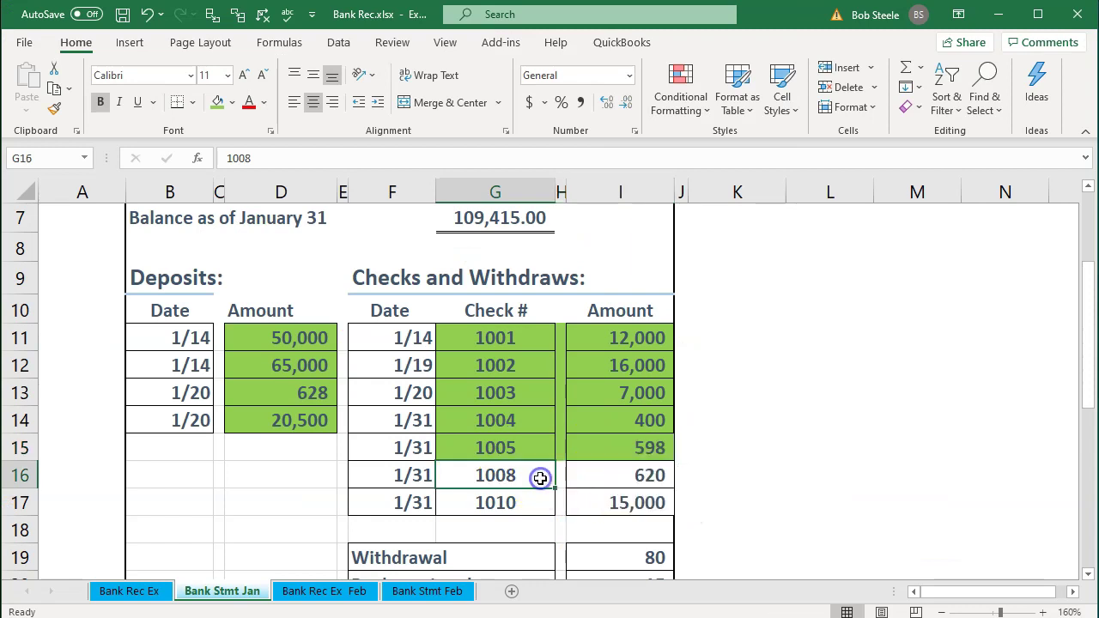
pyautogui.click(605, 483)
pyautogui.hotkey('alt', 'Tab')
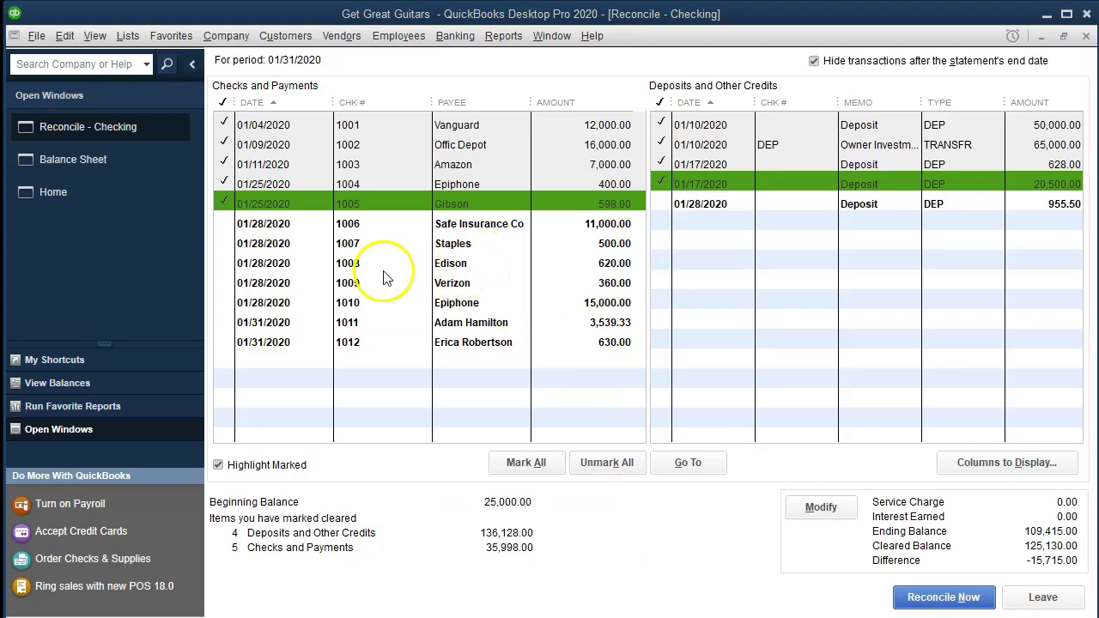
pyautogui.click(593, 266)
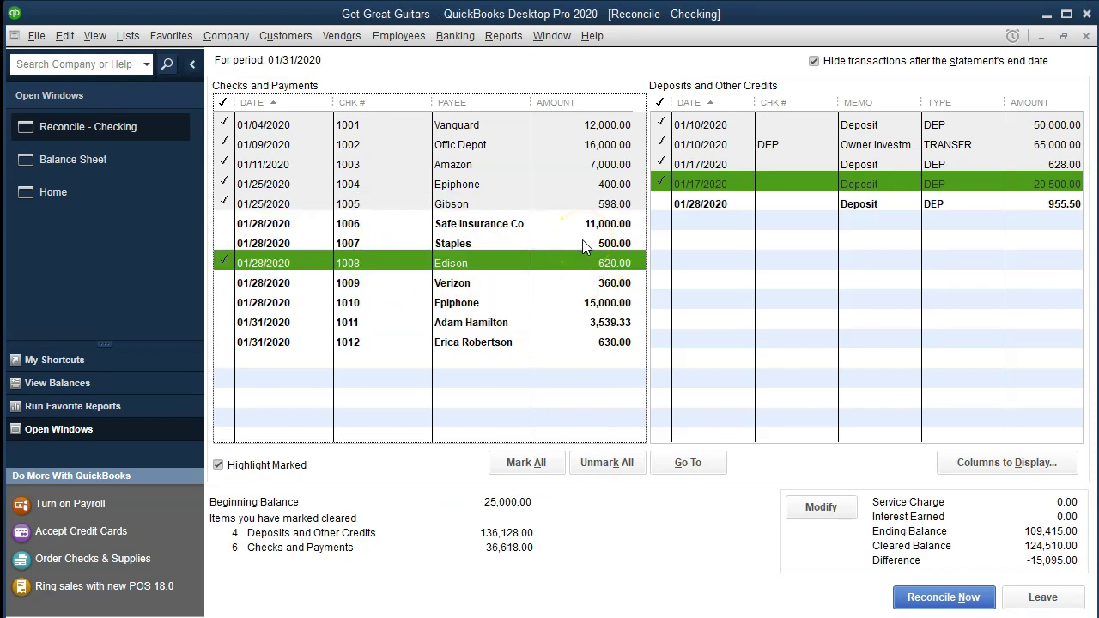
pyautogui.hotkey('alt', 'Tab')
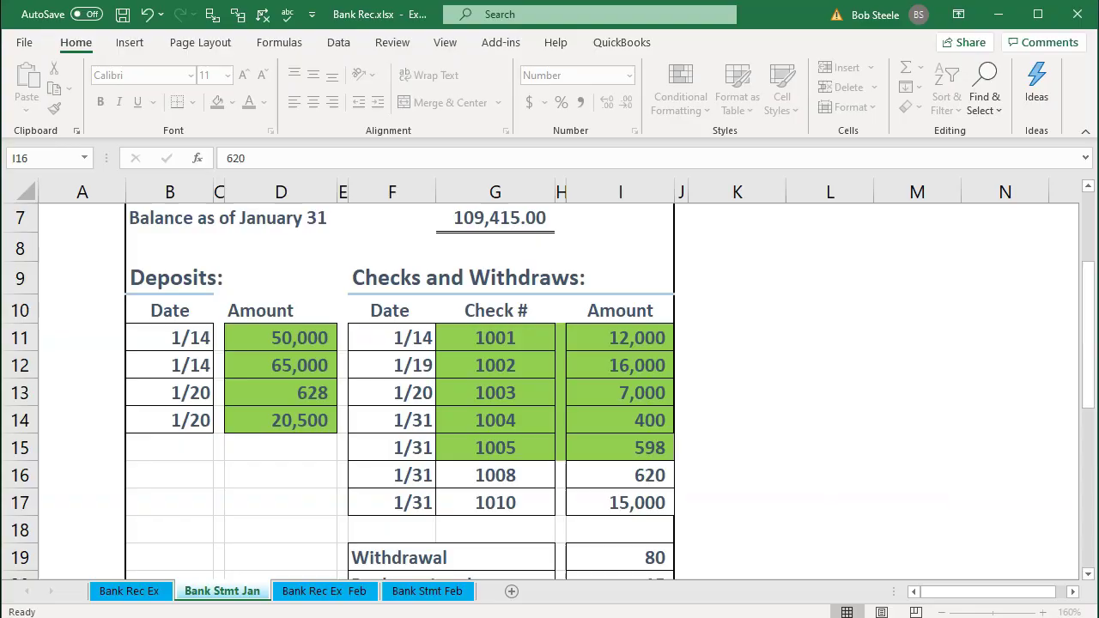
pyautogui.moveTo(515, 477); pyautogui.dragTo(611, 475)
pyautogui.rightClick(612, 475)
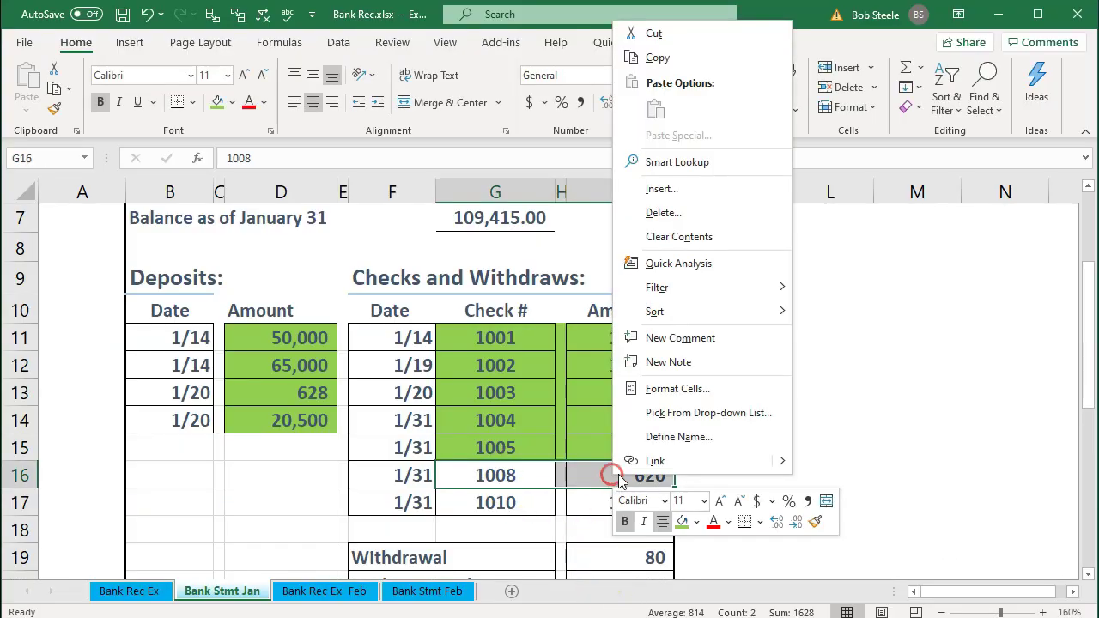
pyautogui.click(683, 522)
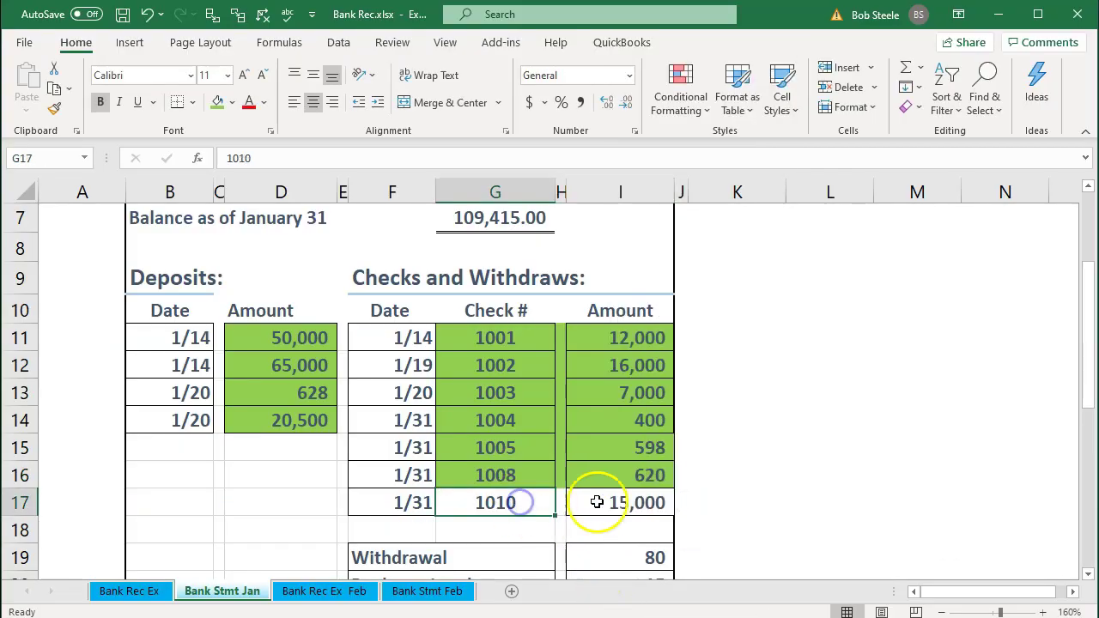
# Mark check 1010 for 15,000.00 as cleared in QuickBooks Desktop, and fill its number and amount green on the Excel statement
pyautogui.click(610, 502)
pyautogui.hotkey('alt', 'Tab')
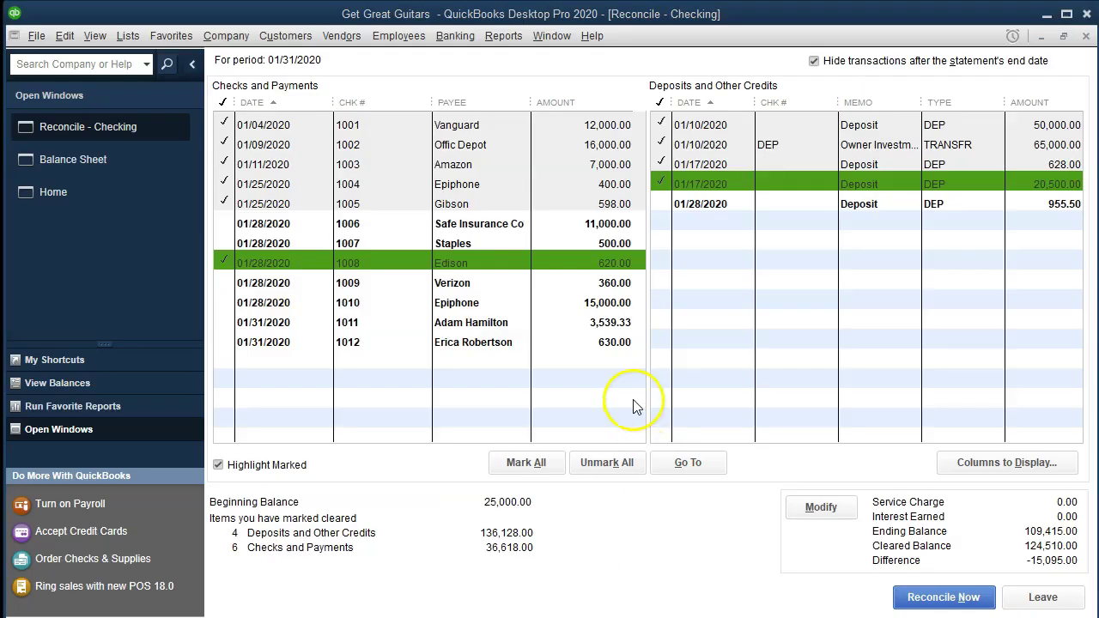
pyautogui.click(592, 300)
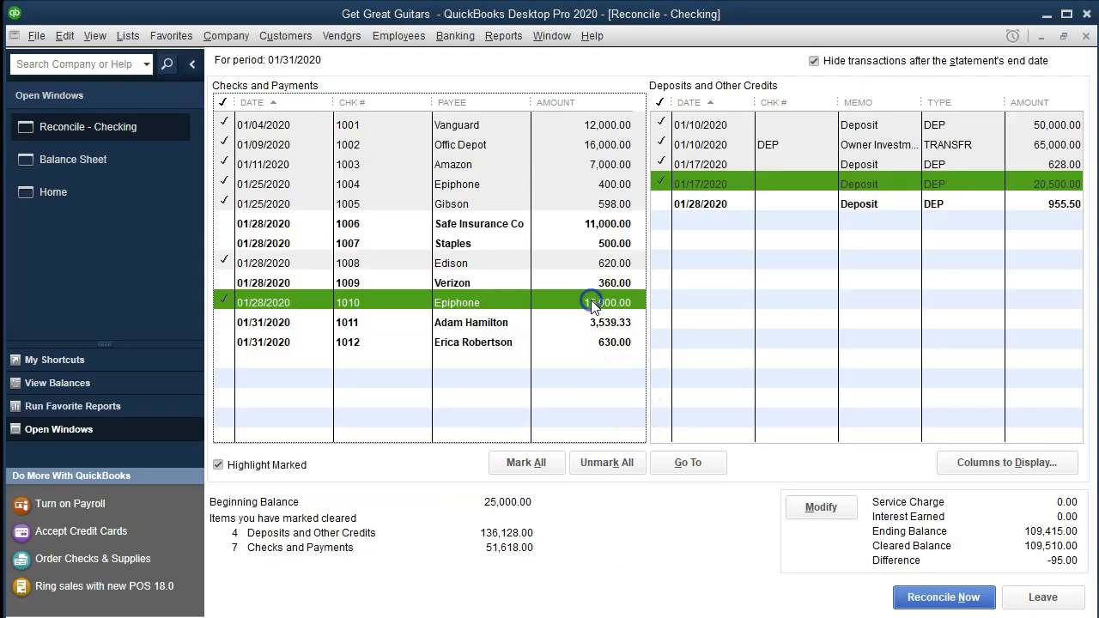
pyautogui.hotkey('alt', 'Tab')
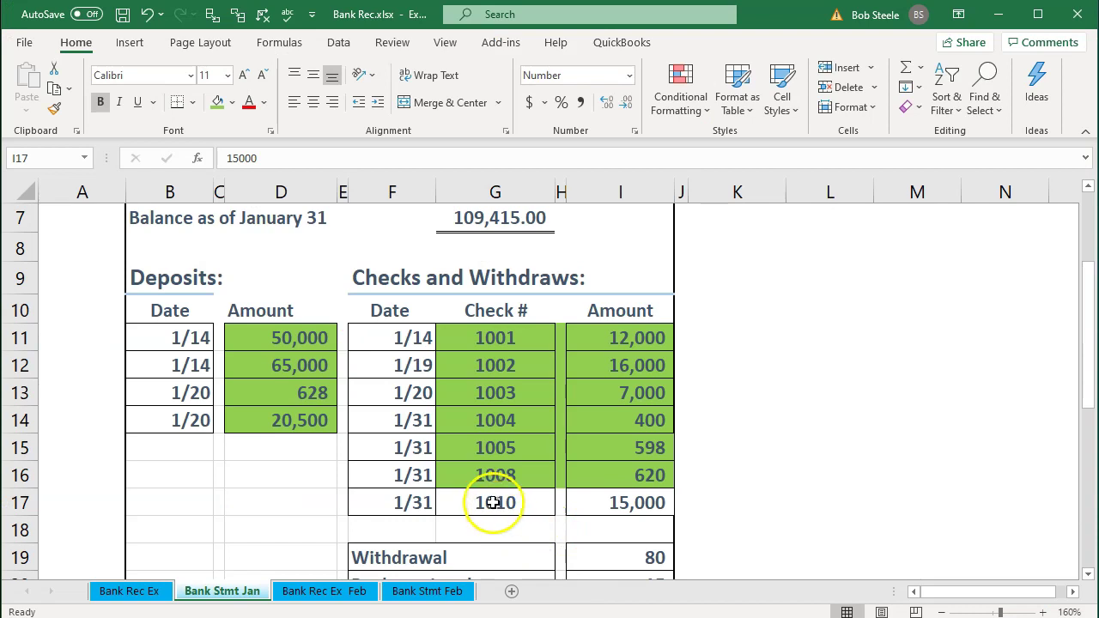
pyautogui.moveTo(491, 503); pyautogui.dragTo(571, 503)
pyautogui.rightClick(572, 505)
pyautogui.click(643, 553)
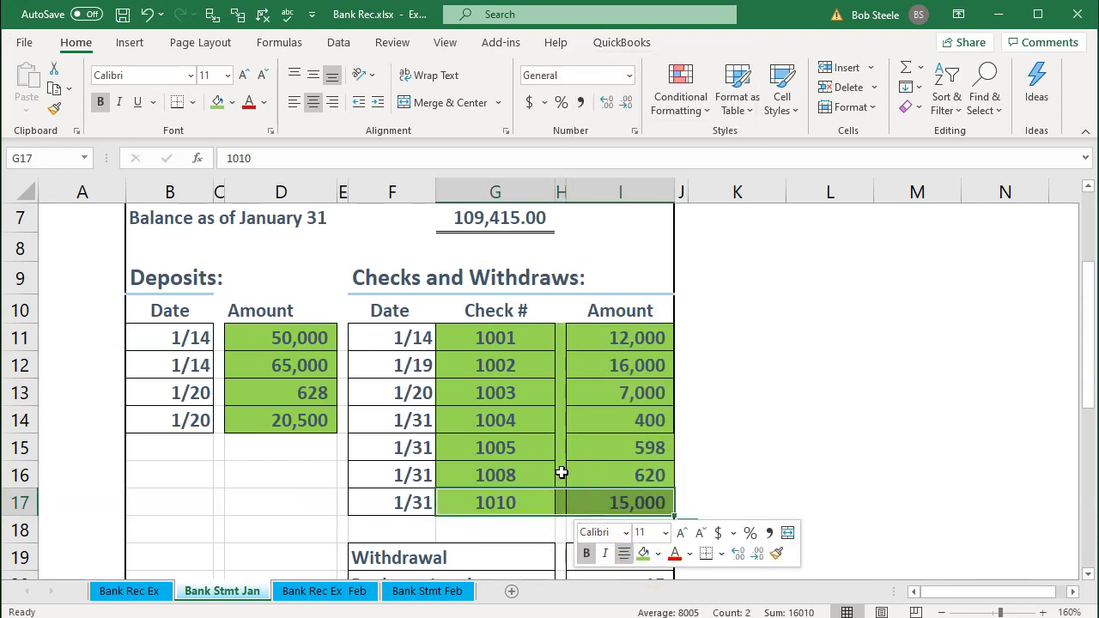
# Compare the statement's Withdrawal and Bank service charges amounts in Excel with the remaining reconciliation difference in QuickBooks Desktop
pyautogui.hotkey('alt', 'Tab')
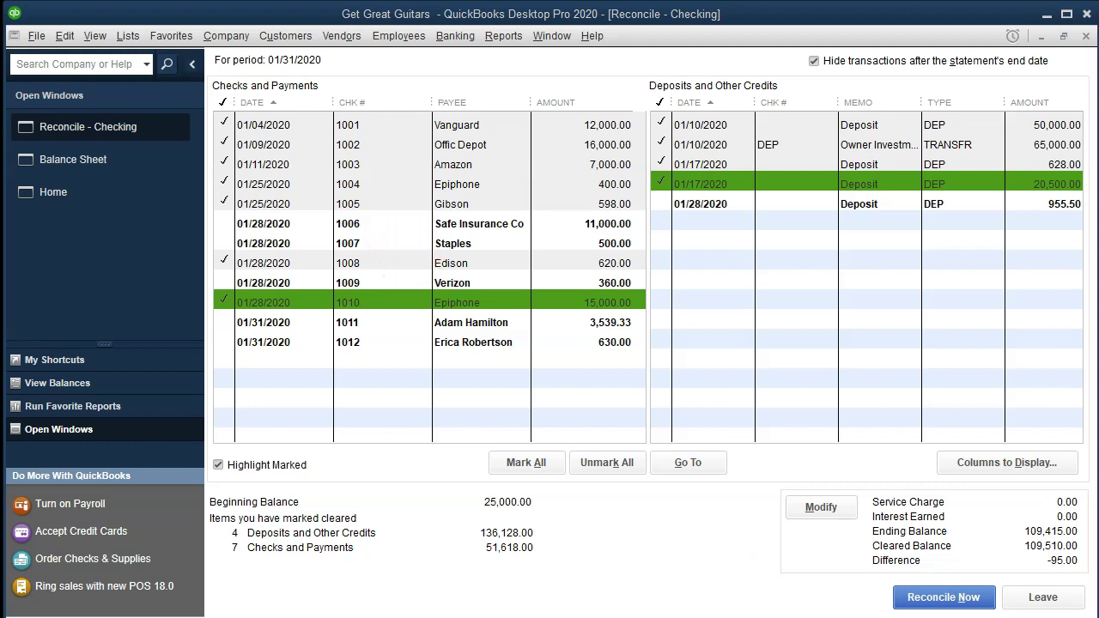
pyautogui.hotkey('alt', 'Tab')
pyautogui.scroll(-1, 646, 511)
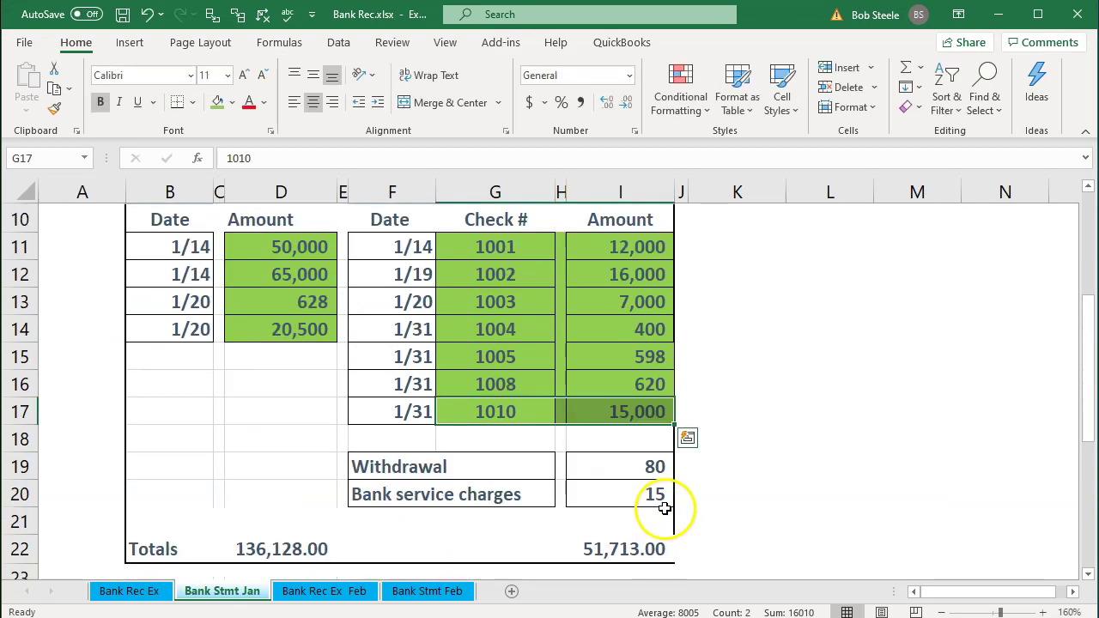
pyautogui.click(619, 463)
pyautogui.click(627, 490)
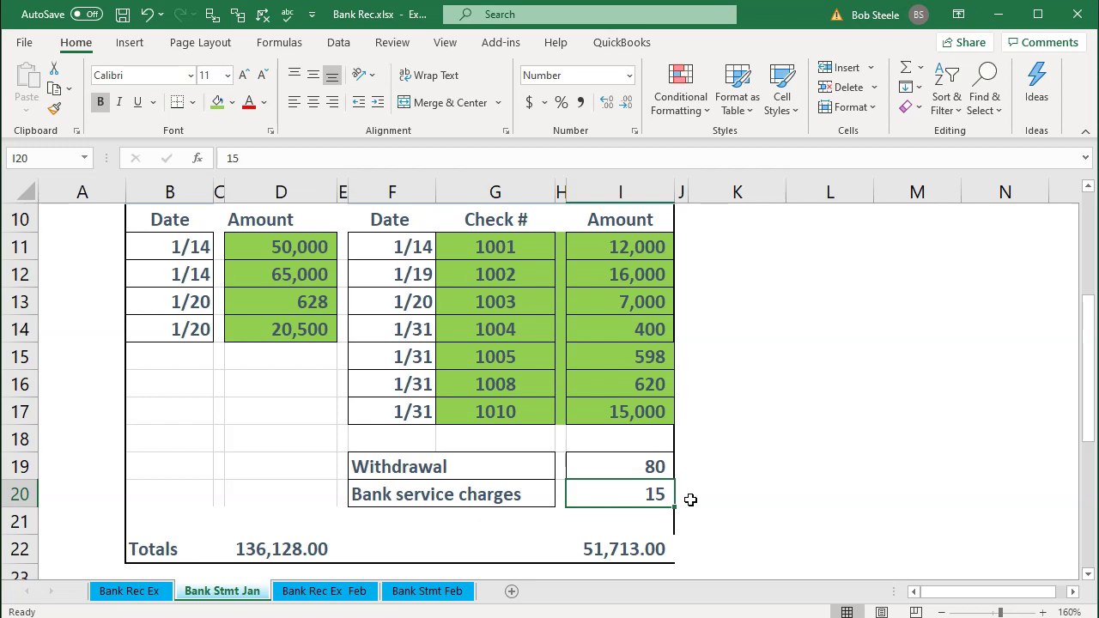
pyautogui.hotkey('alt', 'Tab')
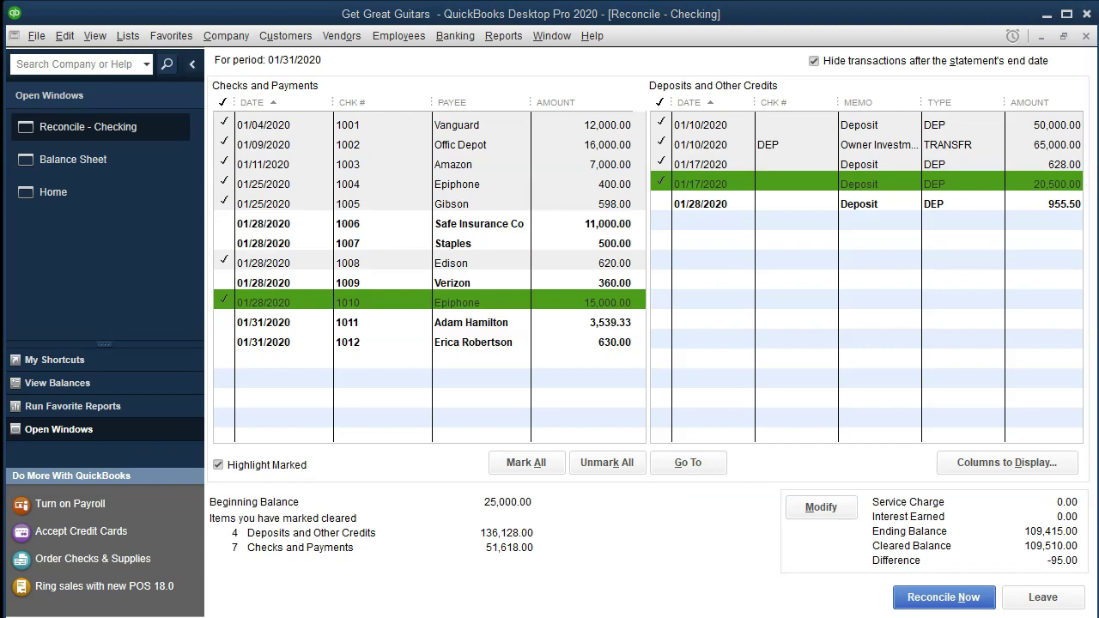
# Check the description and amount of the Withdrawal on the January bank statement in Excel
pyautogui.hotkey('alt', 'Tab')
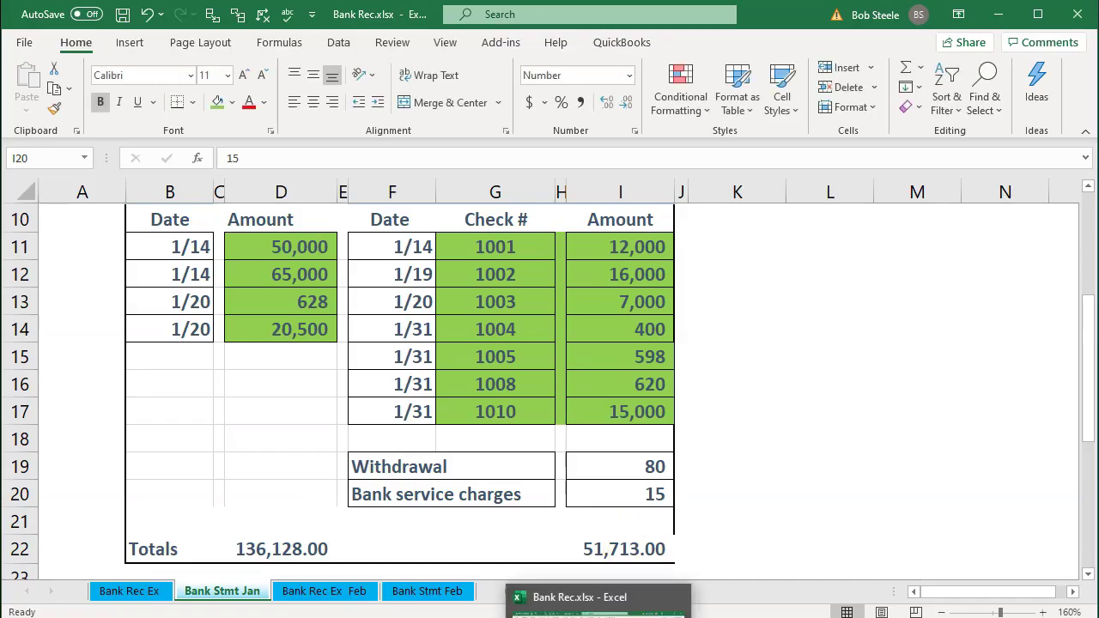
pyautogui.click(432, 466)
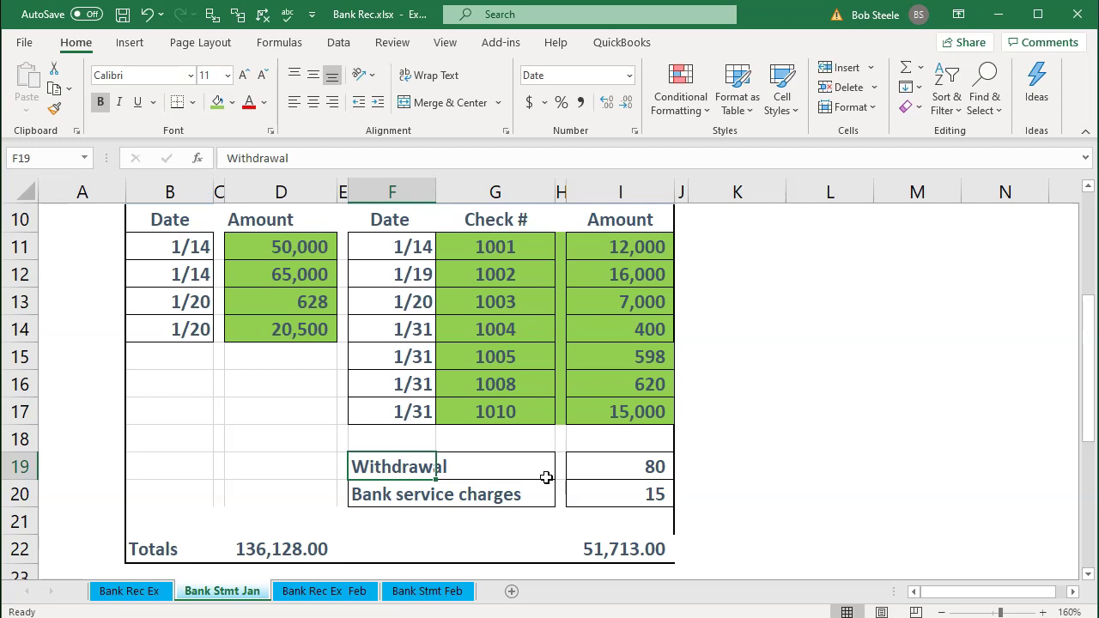
pyautogui.click(626, 459)
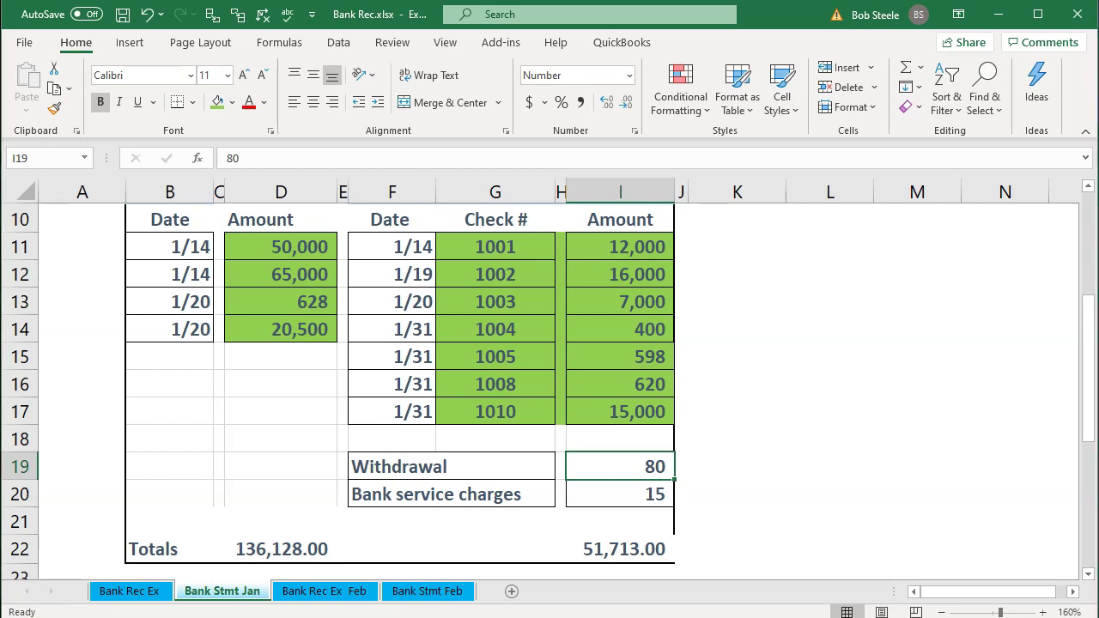
pyautogui.click(662, 476)
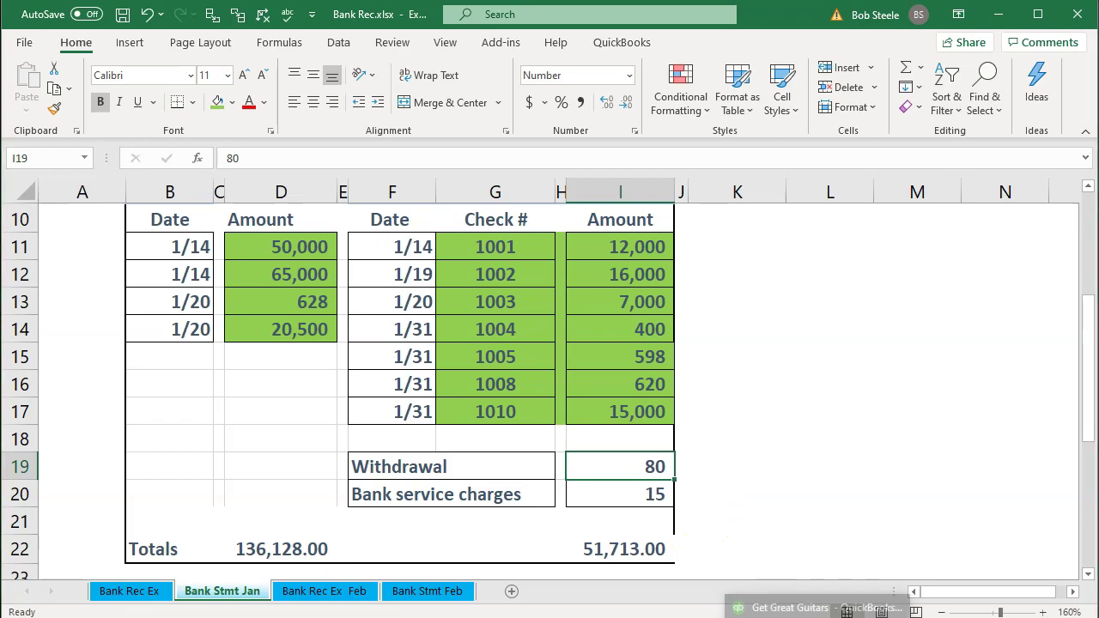
# Switch to QuickBooks Desktop and start a Checking register entry dated 01/31/2020 with number Other and a payment of 80.00
pyautogui.click(816, 605)
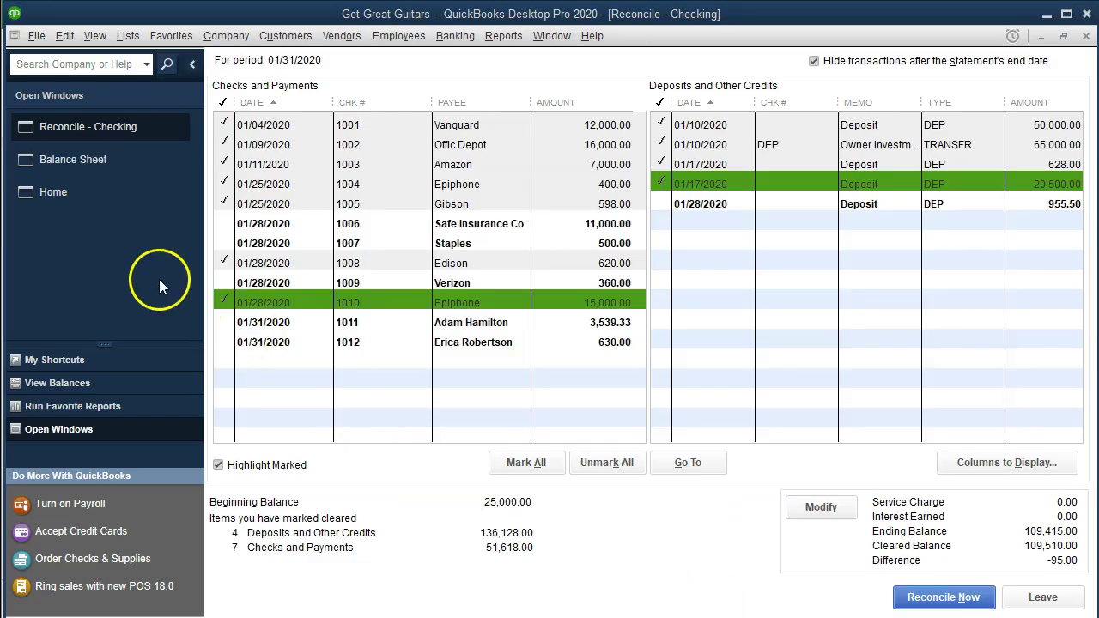
pyautogui.click(455, 41)
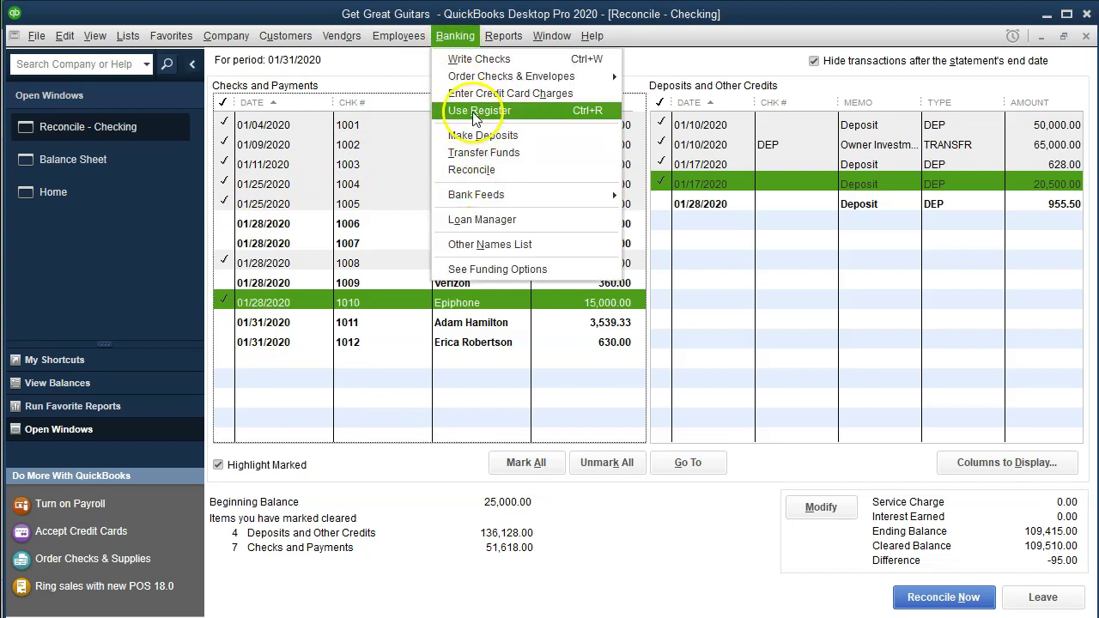
pyautogui.click(517, 112)
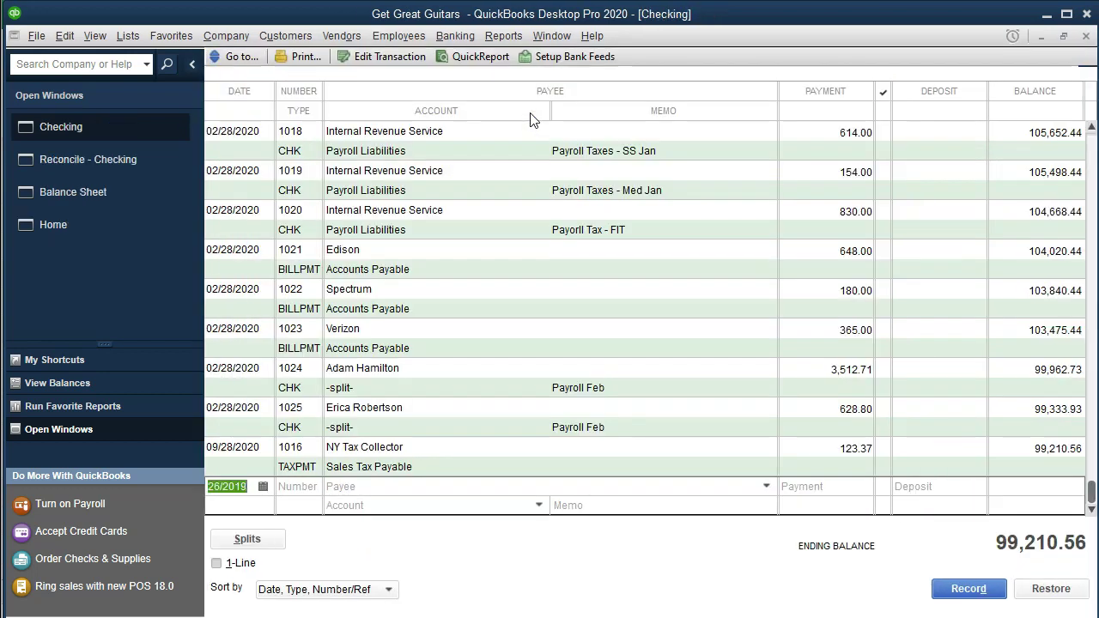
pyautogui.write('013120')
pyautogui.press('Tab')
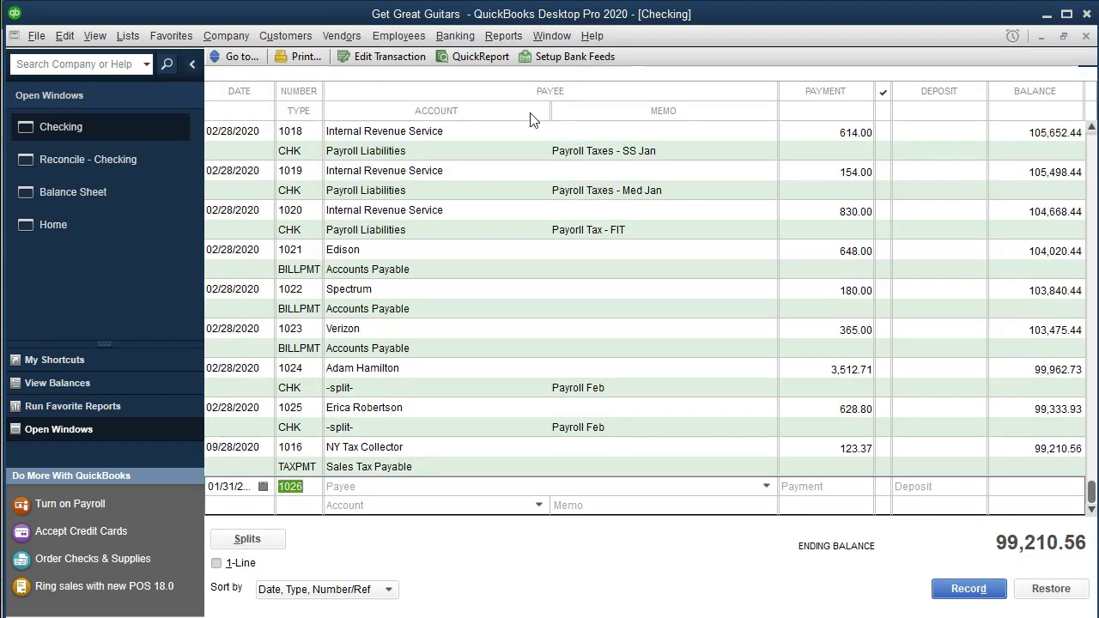
pyautogui.write('Other')
pyautogui.press('Tab')
pyautogui.press('Tab')
pyautogui.press('Tab')
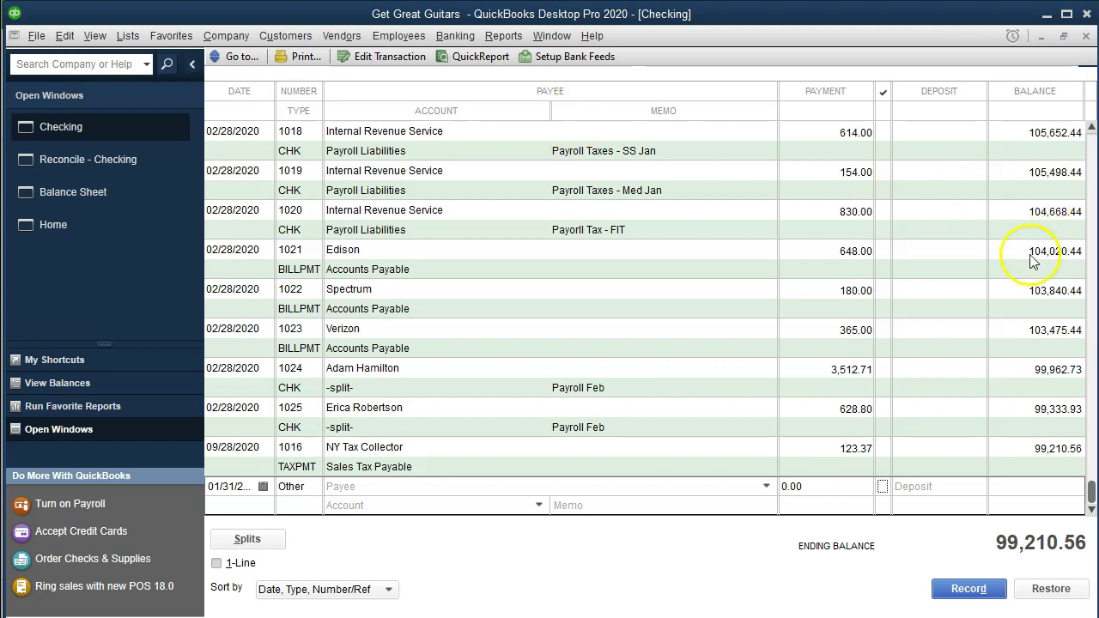
pyautogui.click(829, 486)
pyautogui.hotkey('shift', 'Home')
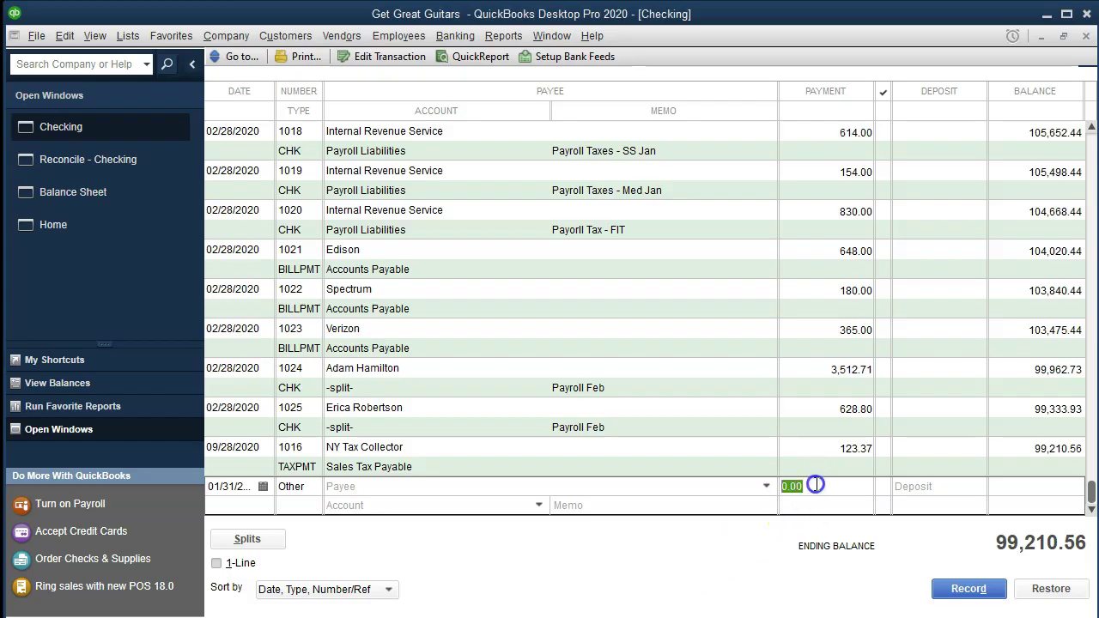
pyautogui.write('80')
pyautogui.press('Tab')
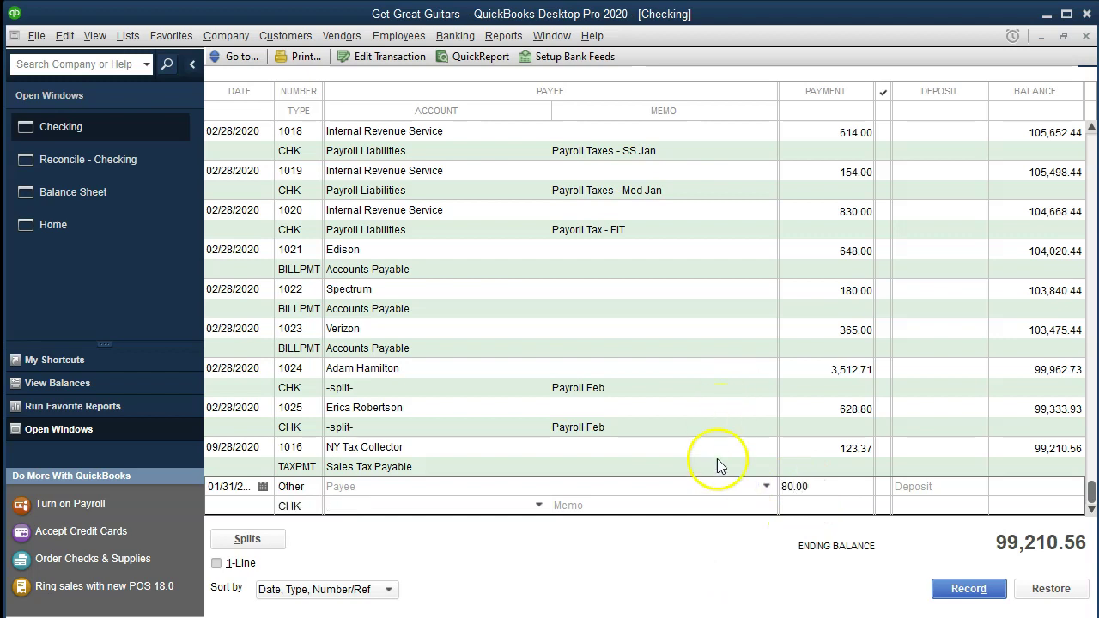
pyautogui.write('mis')
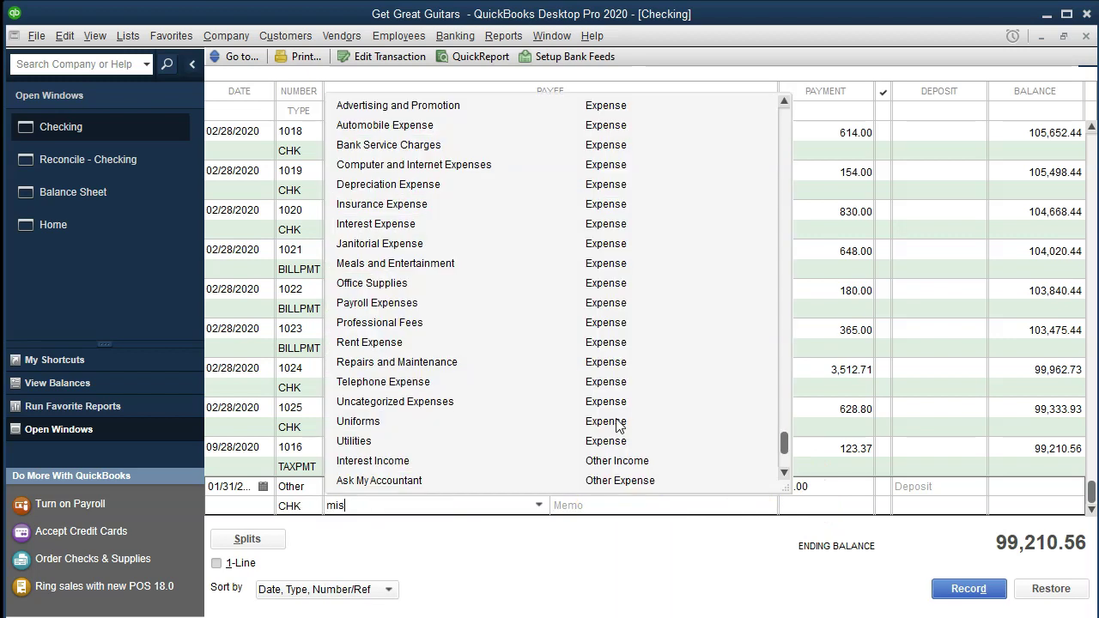
pyautogui.press('BackSpace')
pyautogui.press('BackSpace')
pyautogui.press('BackSpace')
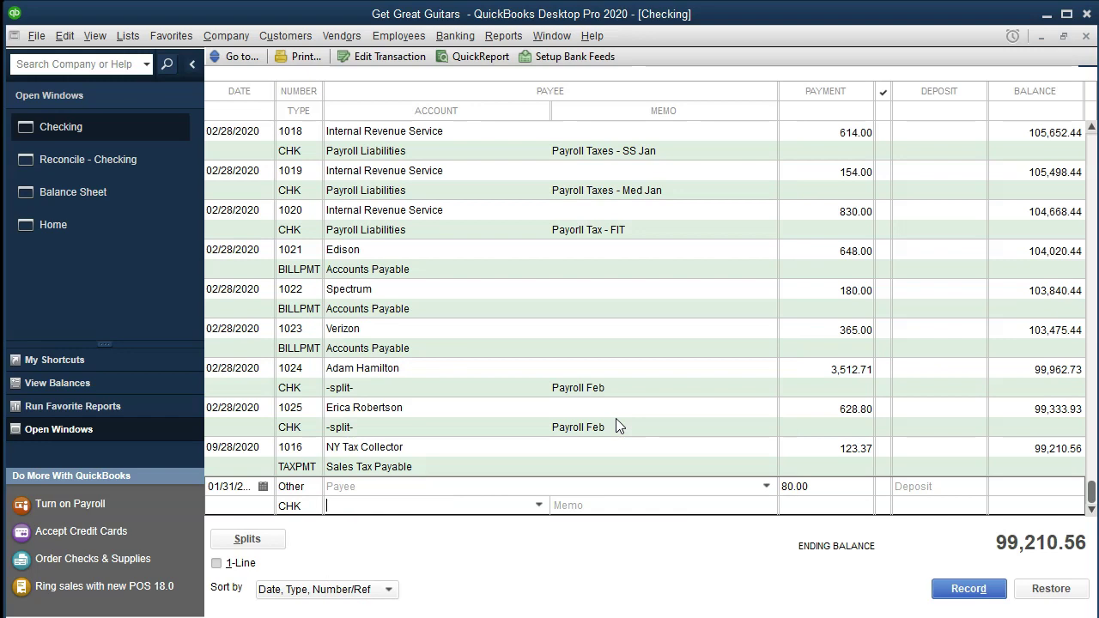
pyautogui.click(538, 505)
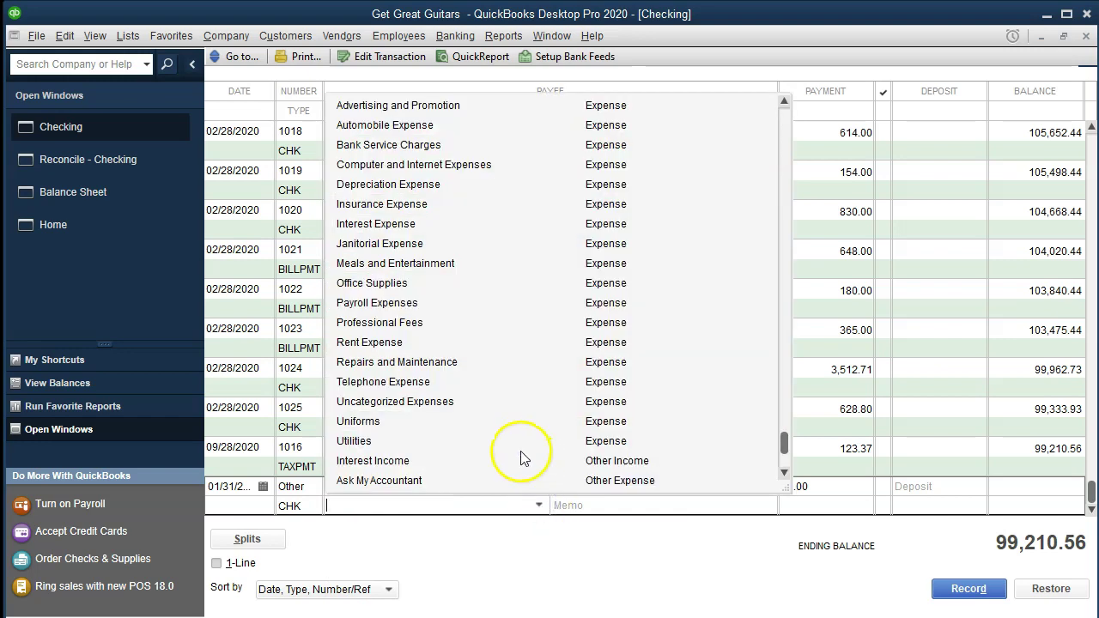
pyautogui.click(347, 506)
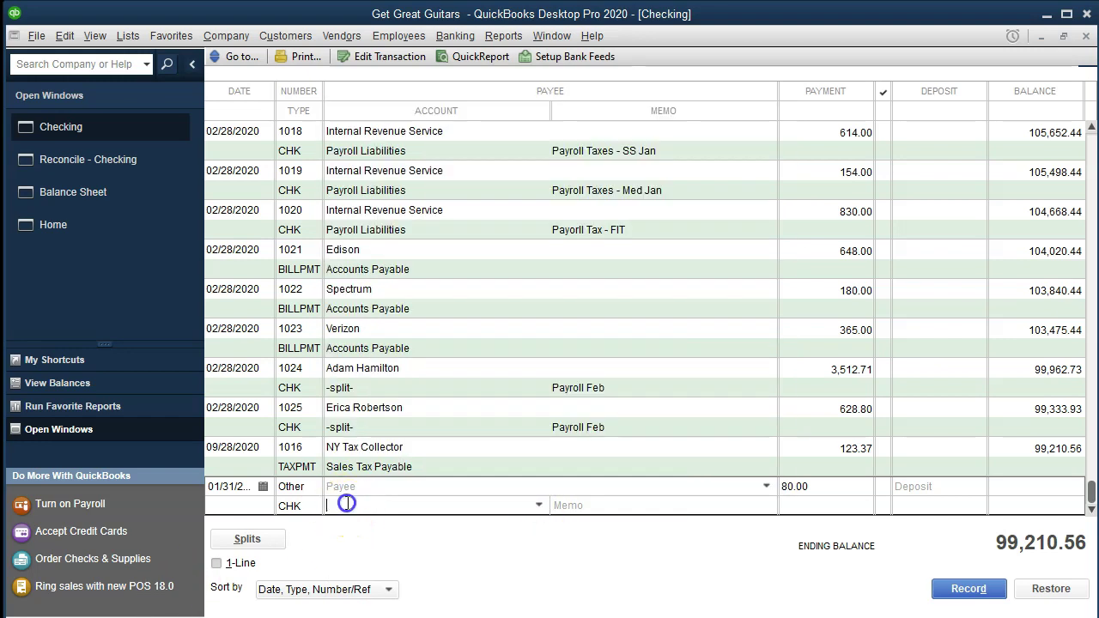
# Assign the 80.00 payment to a new Expense account named Misc. Expense and record the register entry
pyautogui.write('s')
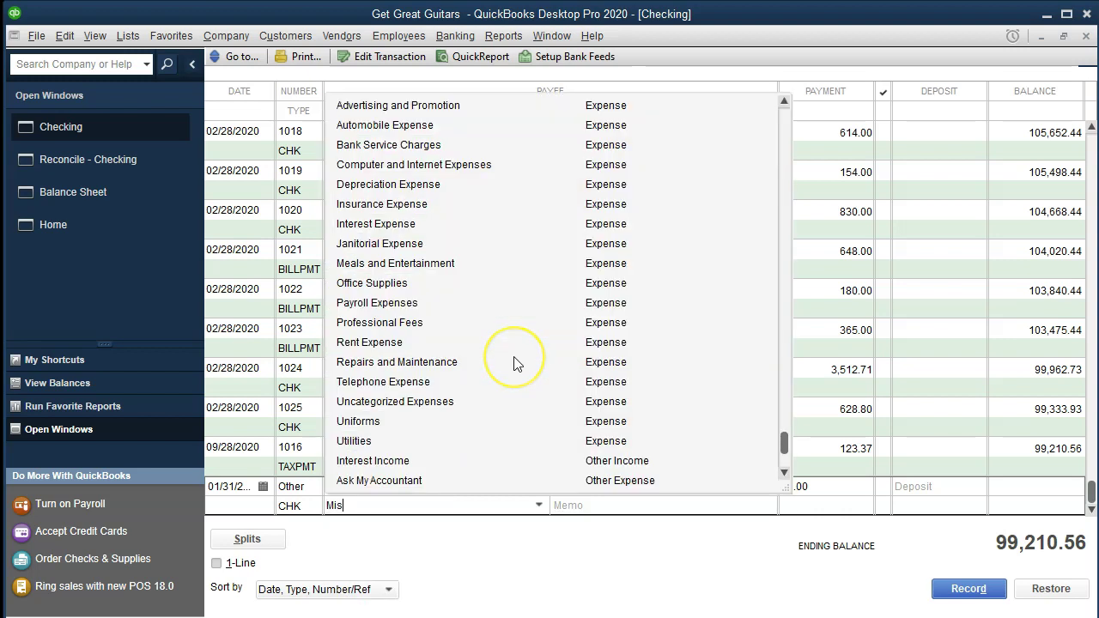
pyautogui.write('c. Expense')
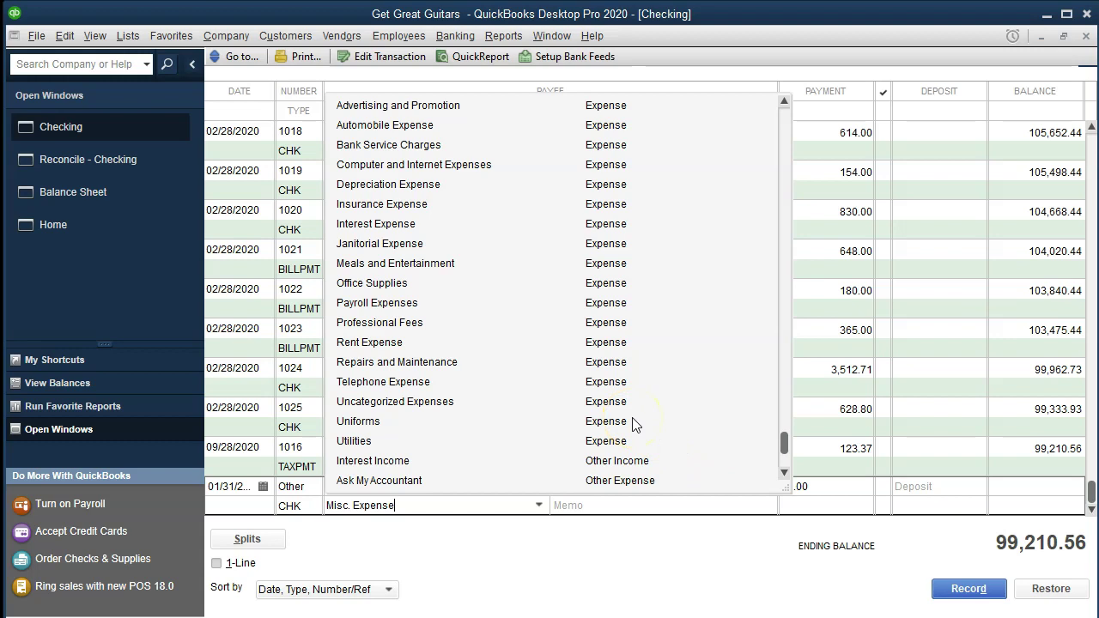
pyautogui.scroll(3, 635, 425)
pyautogui.scroll(1, 635, 425)
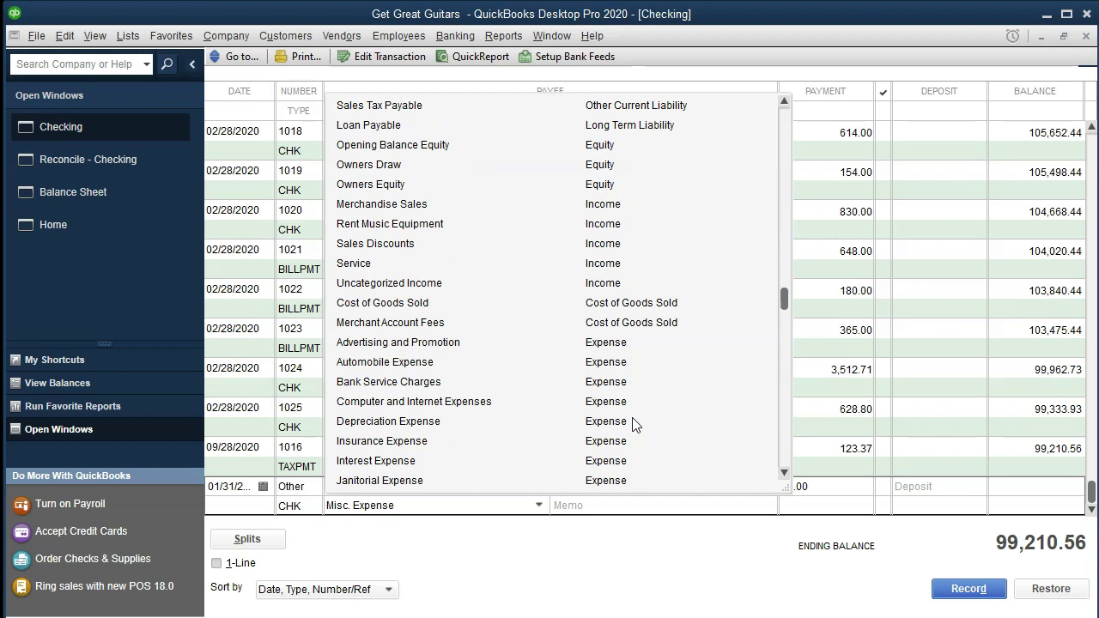
pyautogui.scroll(-4, 635, 425)
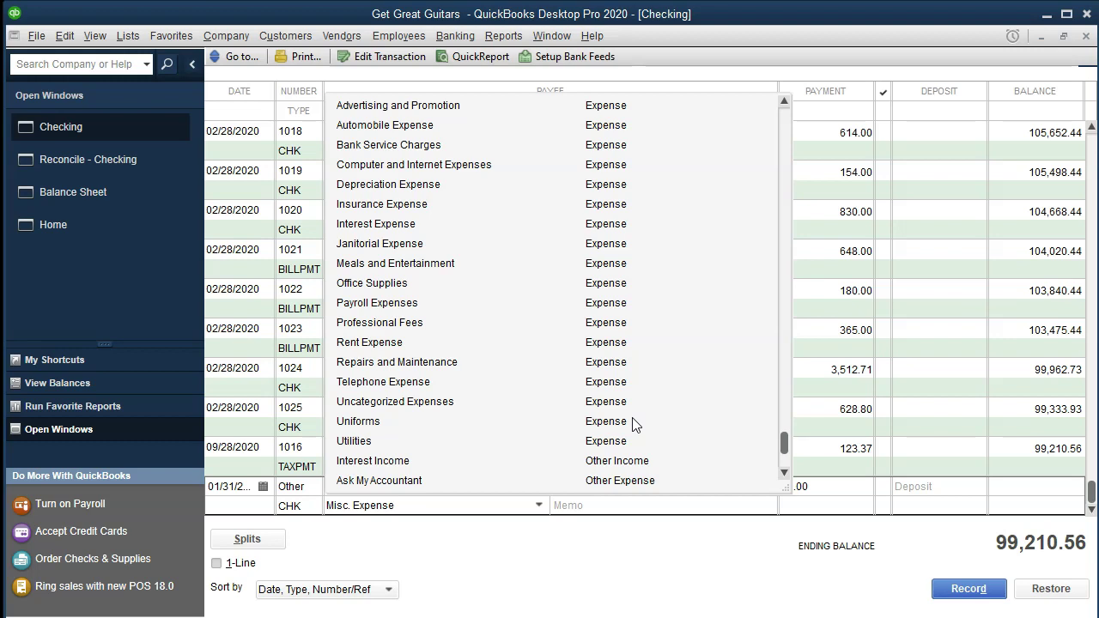
pyautogui.press('Tab')
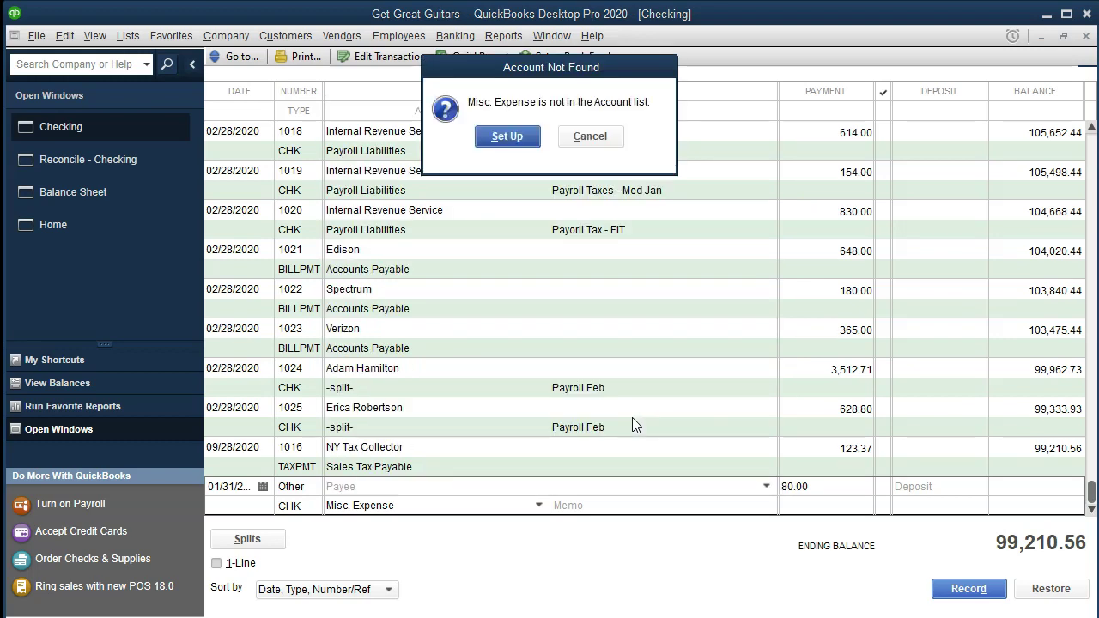
pyautogui.press('Return')
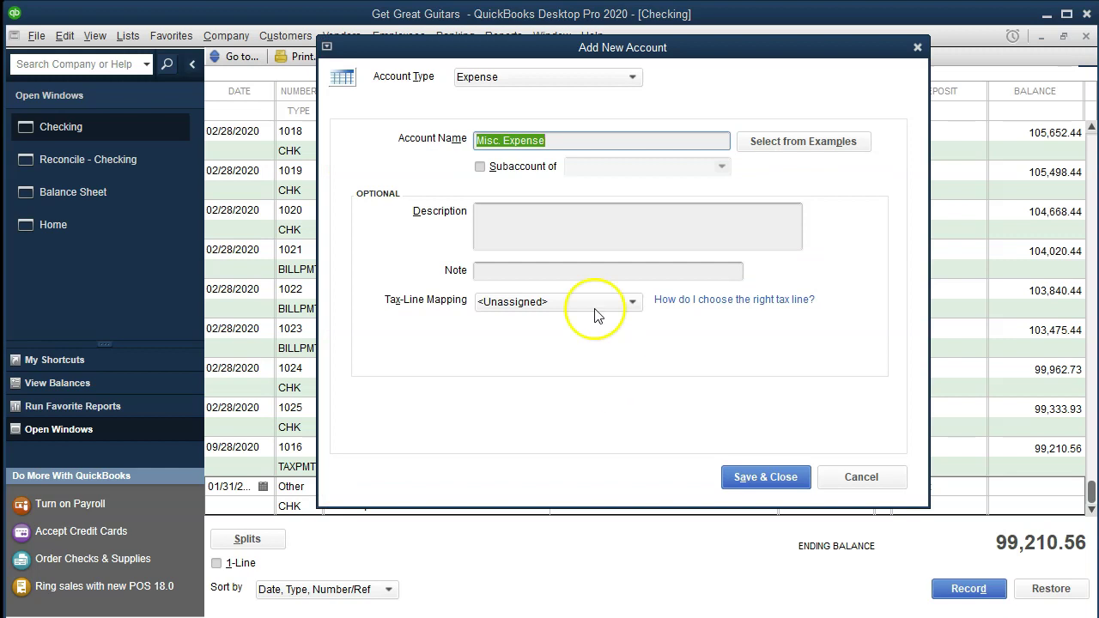
pyautogui.click(750, 474)
pyautogui.press('Return')
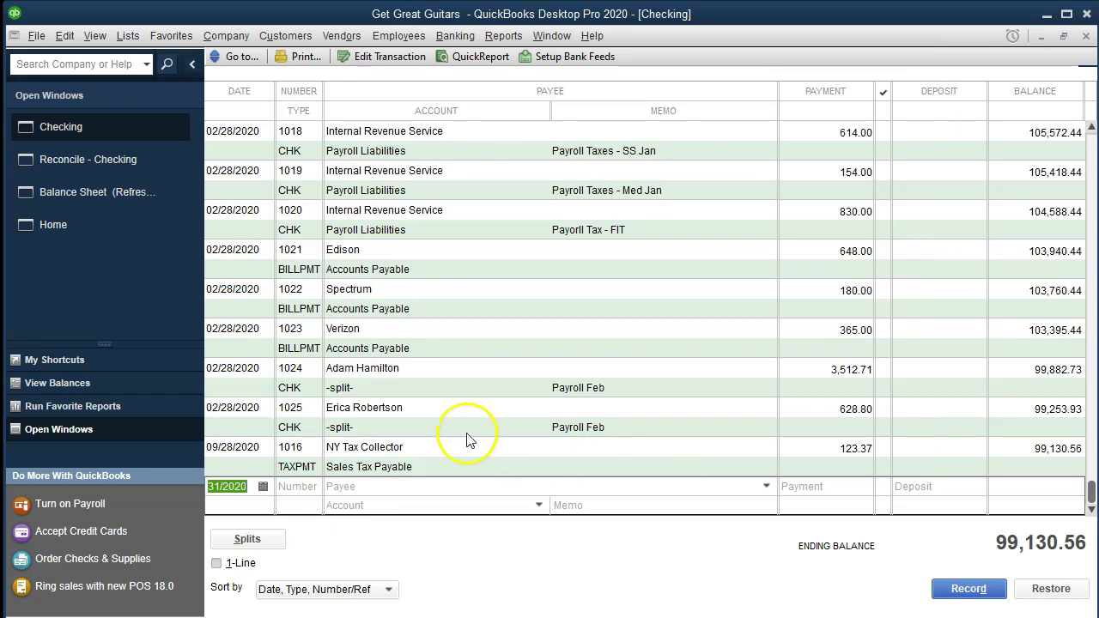
# Mark the 80.00 Other payment as cleared in the reconciliation, and fill the statement's Withdrawal row green in Excel
pyautogui.click(113, 161)
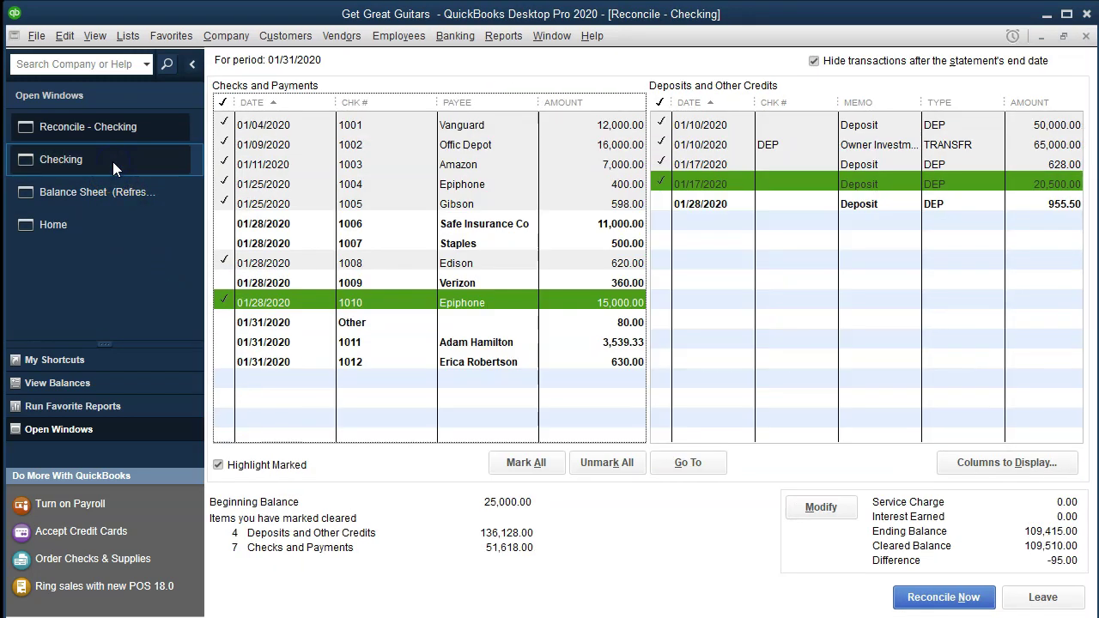
pyautogui.click(629, 324)
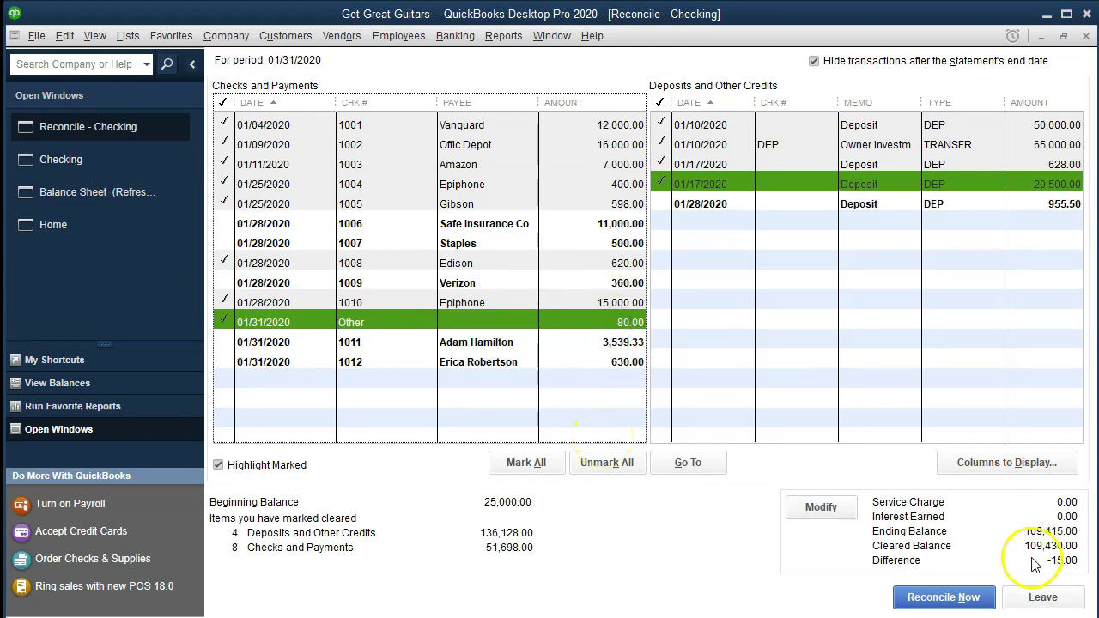
pyautogui.hotkey('alt', 'Tab')
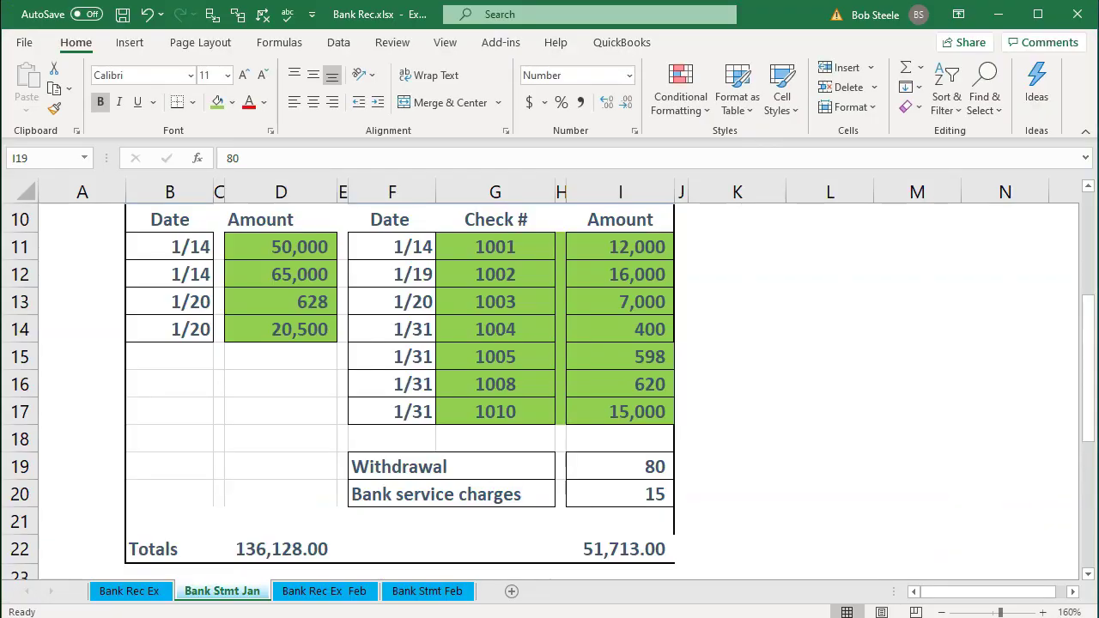
pyautogui.click(512, 491)
pyautogui.moveTo(404, 466); pyautogui.dragTo(588, 466)
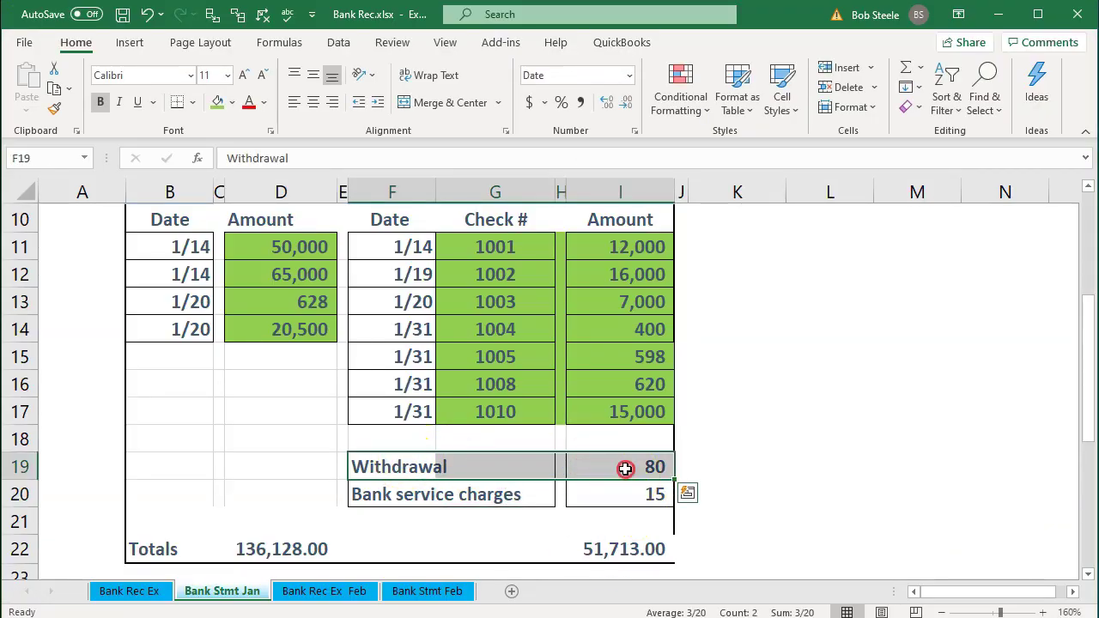
pyautogui.rightClick(627, 468)
pyautogui.click(695, 516)
pyautogui.click(572, 494)
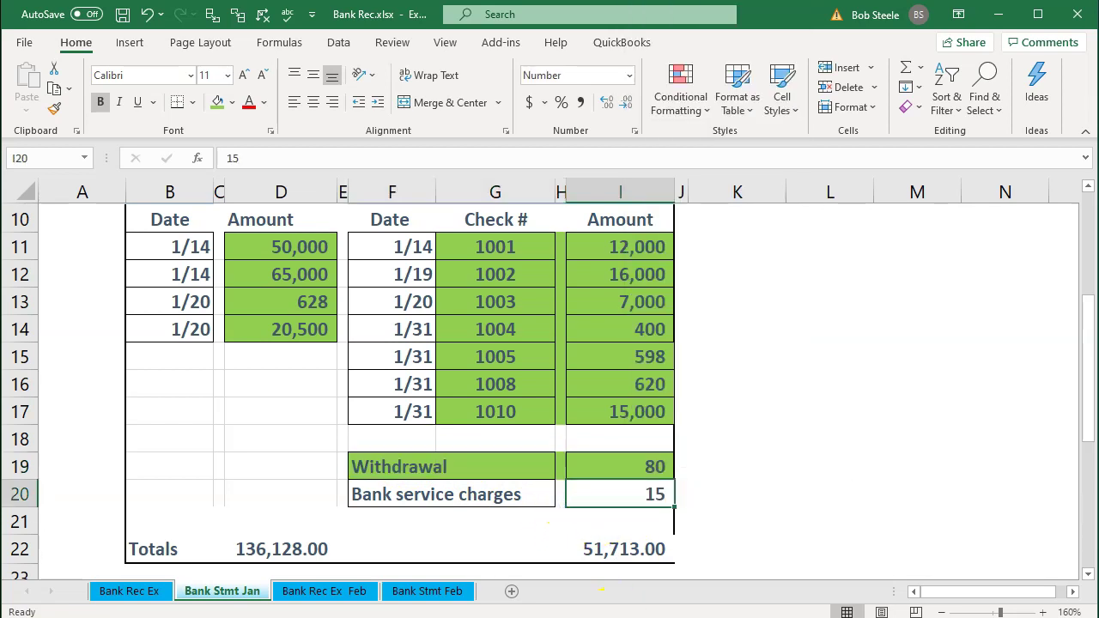
# Switch to the QuickBooks Desktop Checking register and enter a 01/31/2020 transaction with number Other and a payment of 15.00
pyautogui.hotkey('alt', 'Tab')
pyautogui.click(190, 377)
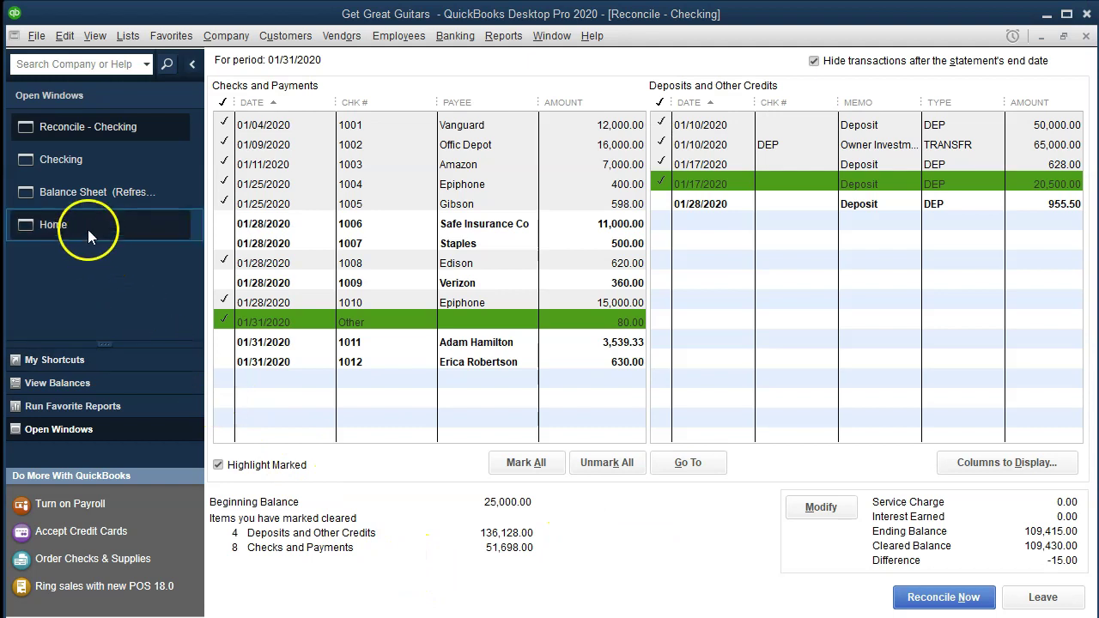
pyautogui.click(66, 167)
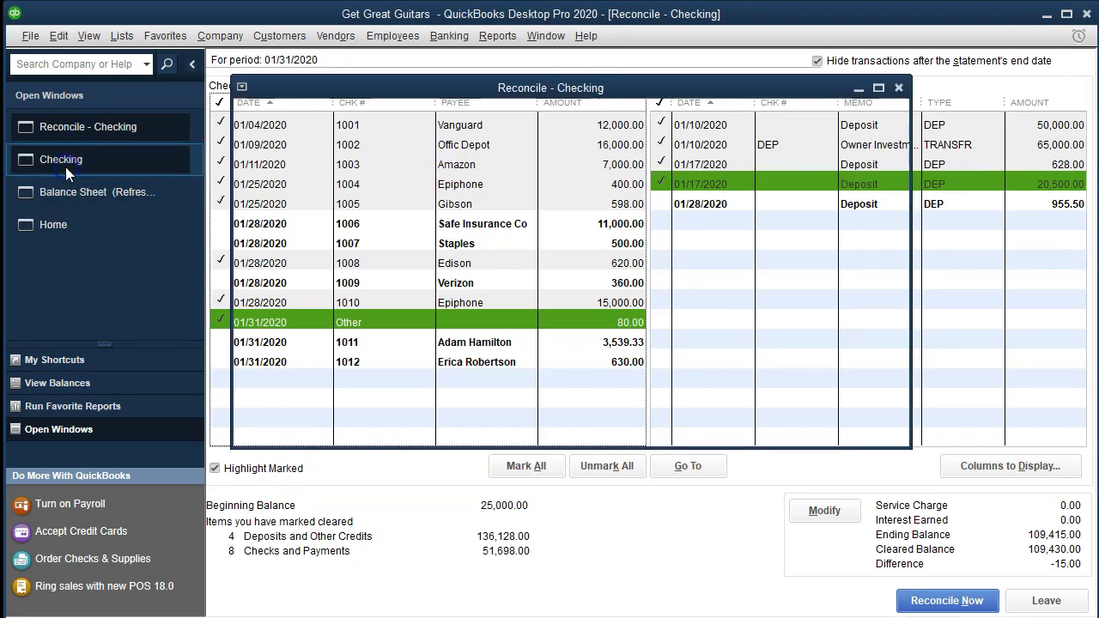
pyautogui.press('Tab')
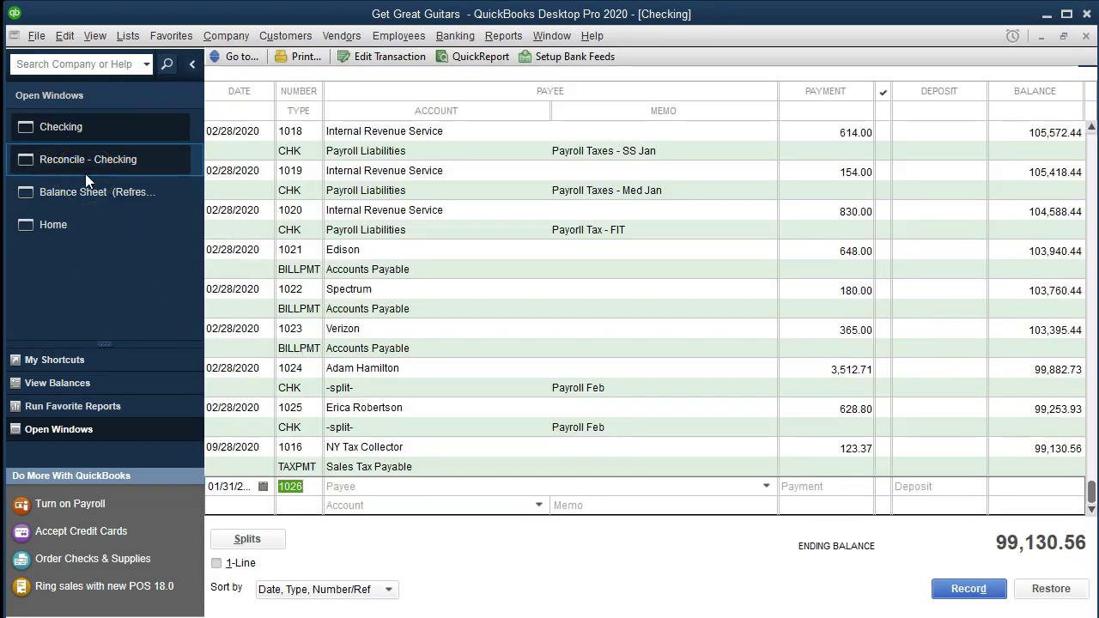
pyautogui.write('Other')
pyautogui.press('Tab')
pyautogui.press('Tab')
pyautogui.write('15')
pyautogui.press('Tab')
# Assign the 15.00 payment to the Bank Service Charges account and record the register entry
pyautogui.write('Bank')
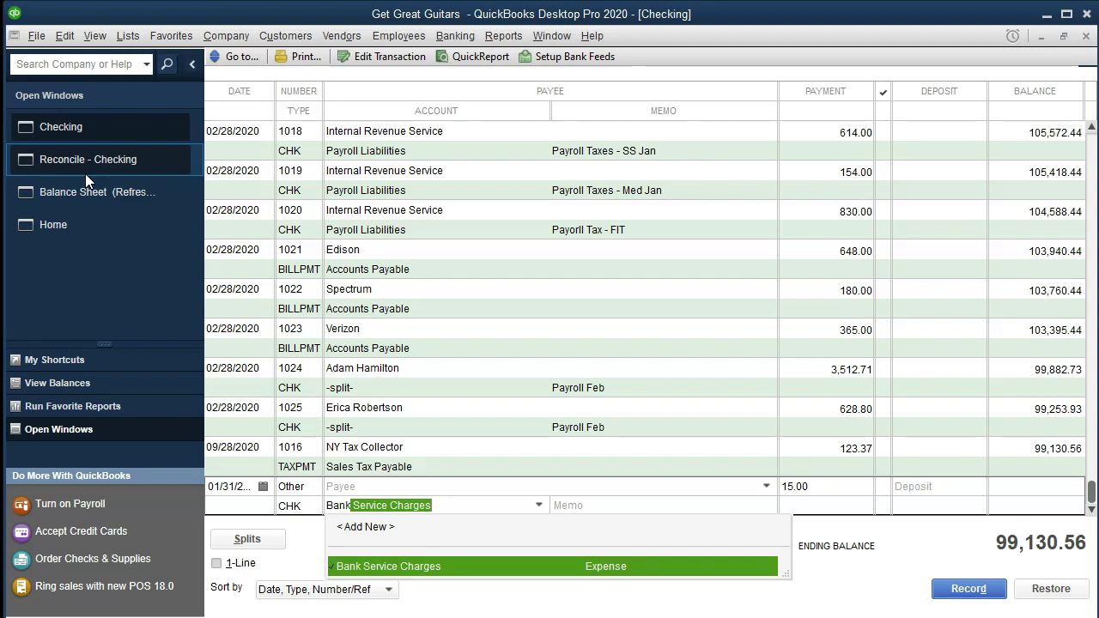
pyautogui.press('Tab')
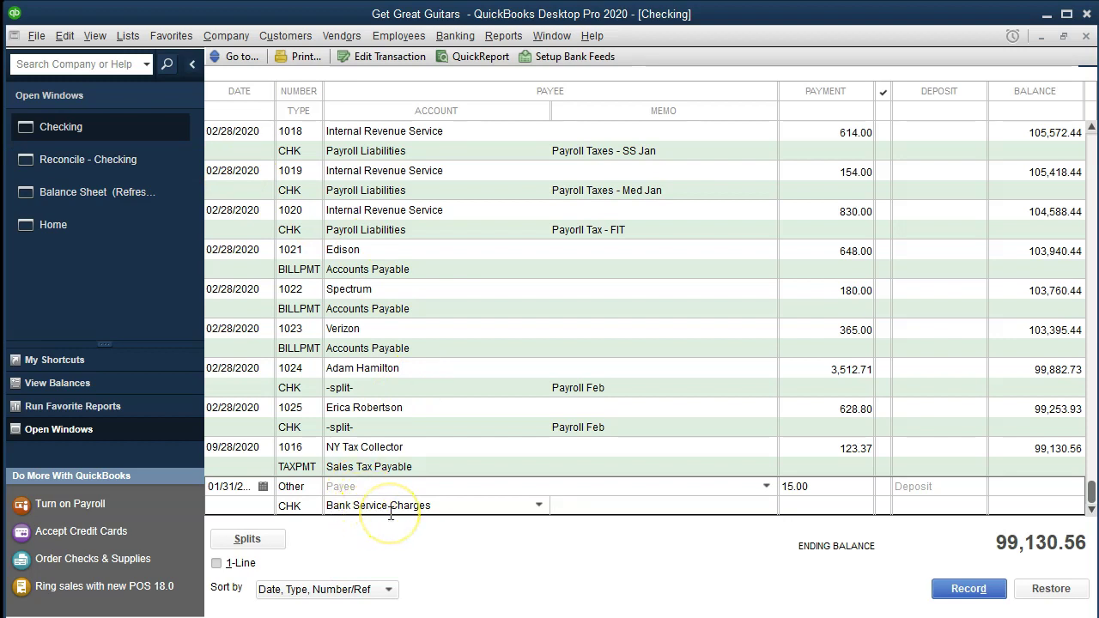
pyautogui.click(659, 502)
pyautogui.press('Return')
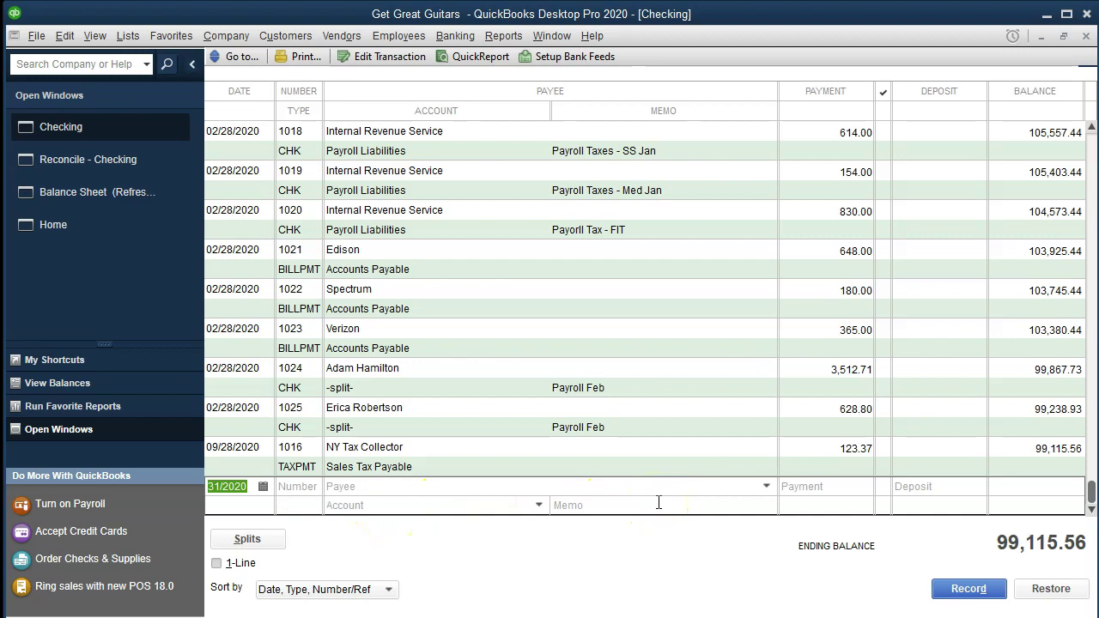
# Mark the 15.00 Other payment as cleared in the Checking reconciliation
pyautogui.click(107, 168)
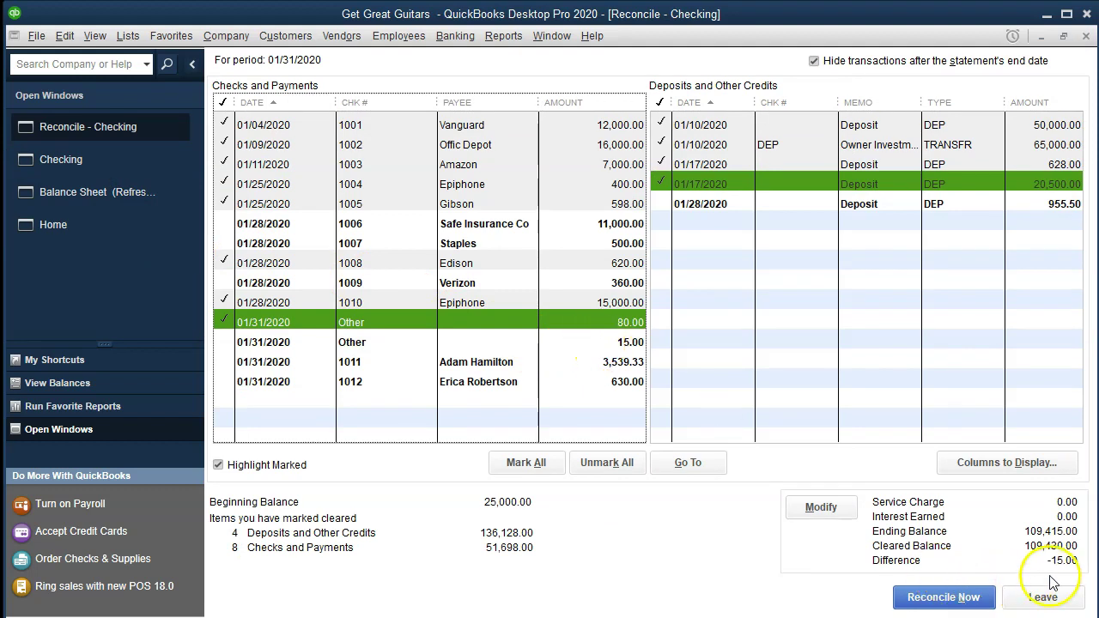
pyautogui.click(620, 342)
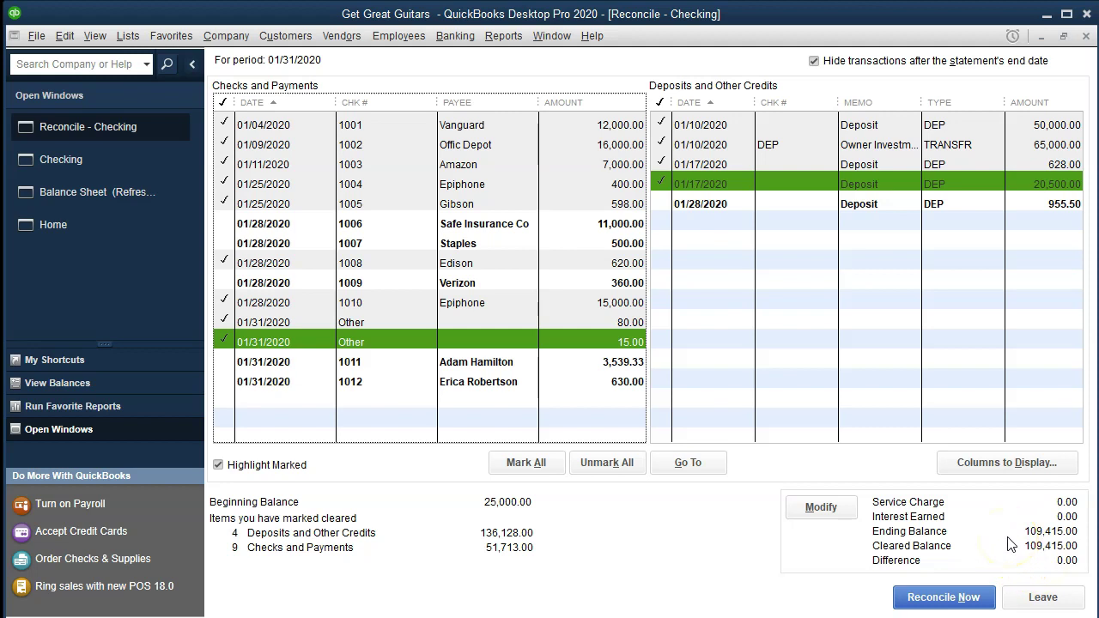
# Switch to Excel and fill the January statement's total additions and total checks, withdraws and fees amounts green
pyautogui.hotkey('alt', 'Tab')
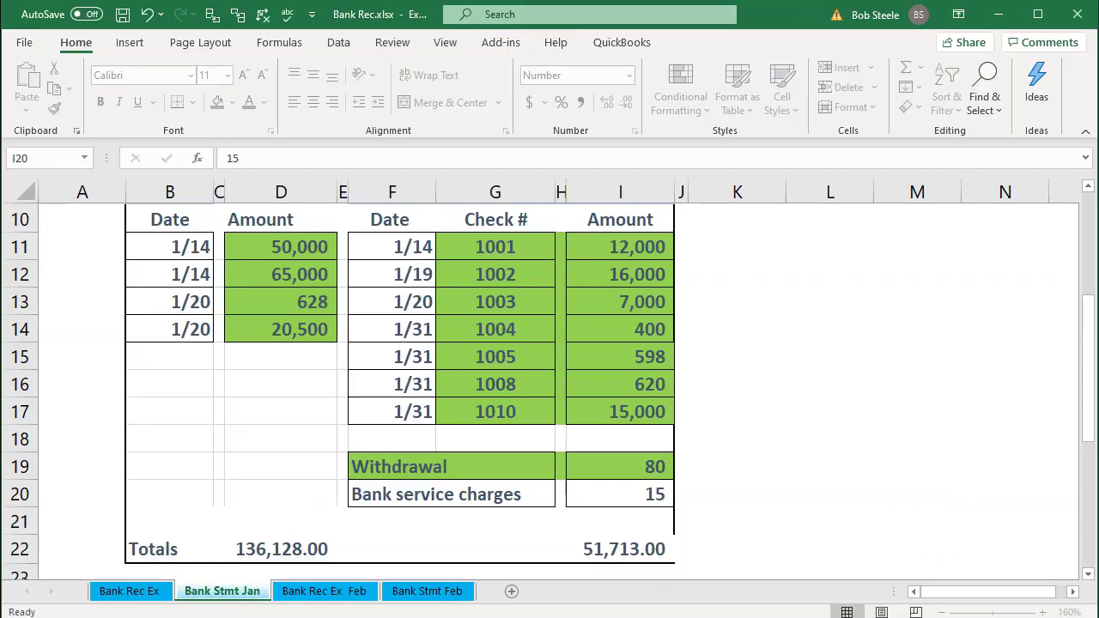
pyautogui.scroll(3, 520, 480)
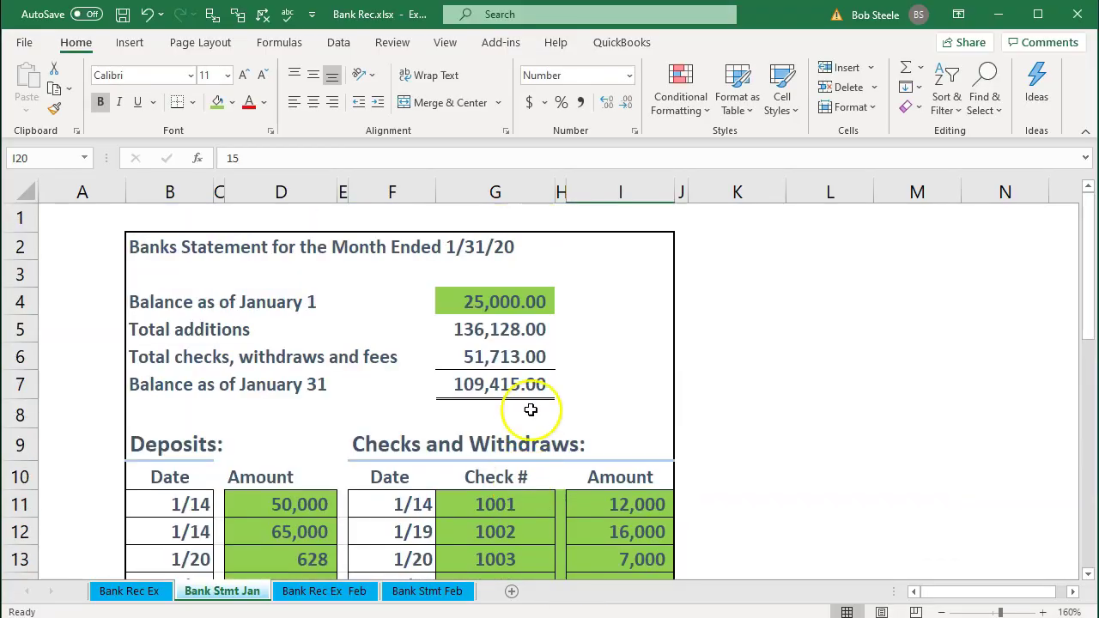
pyautogui.click(495, 384)
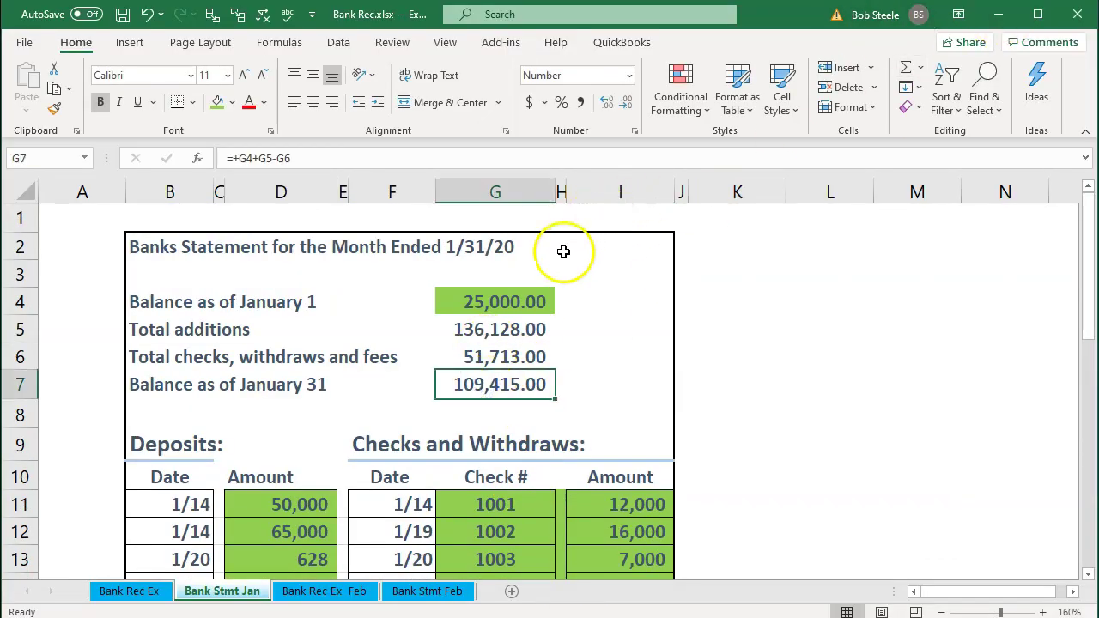
pyautogui.click(512, 295)
pyautogui.moveTo(495, 327); pyautogui.dragTo(492, 351)
pyautogui.rightClick(492, 351)
pyautogui.press('Escape')
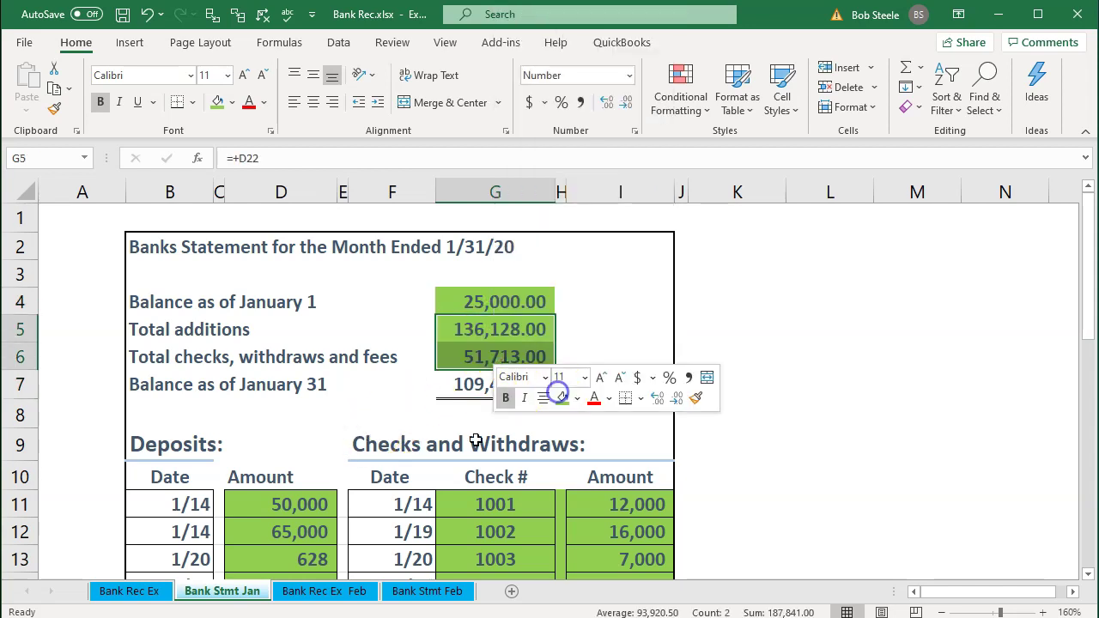
pyautogui.click(291, 538)
pyautogui.click(468, 386)
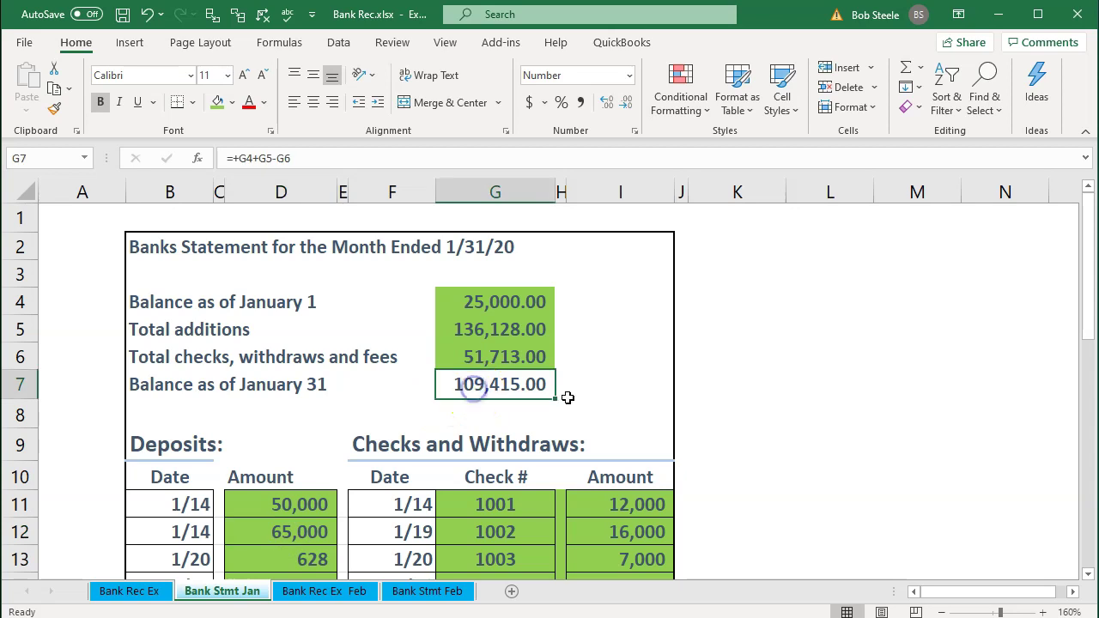
# Compare the Checking balance on the QuickBooks Desktop balance sheet with the January 31 balance on the Excel bank statement
pyautogui.click(998, 14)
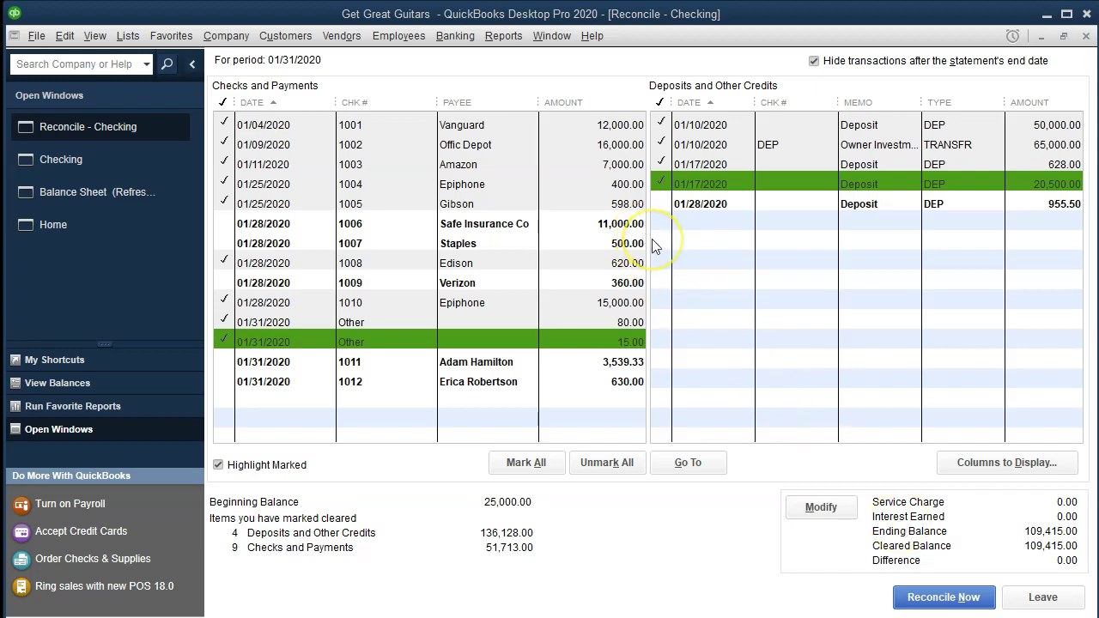
pyautogui.click(113, 196)
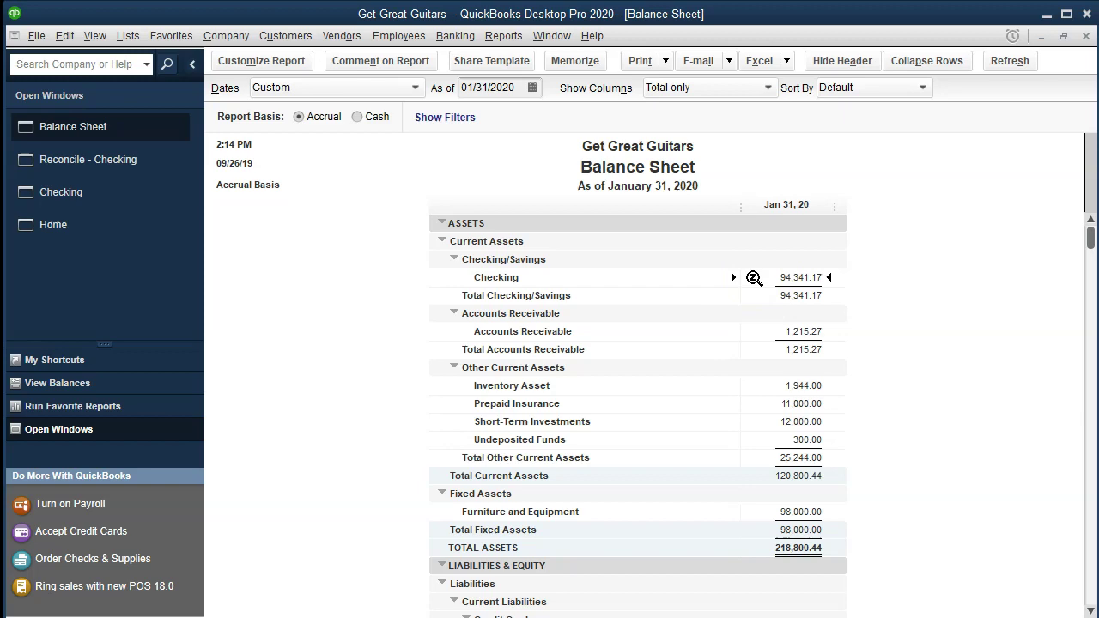
pyautogui.click(748, 318)
pyautogui.hotkey('alt', 'Tab')
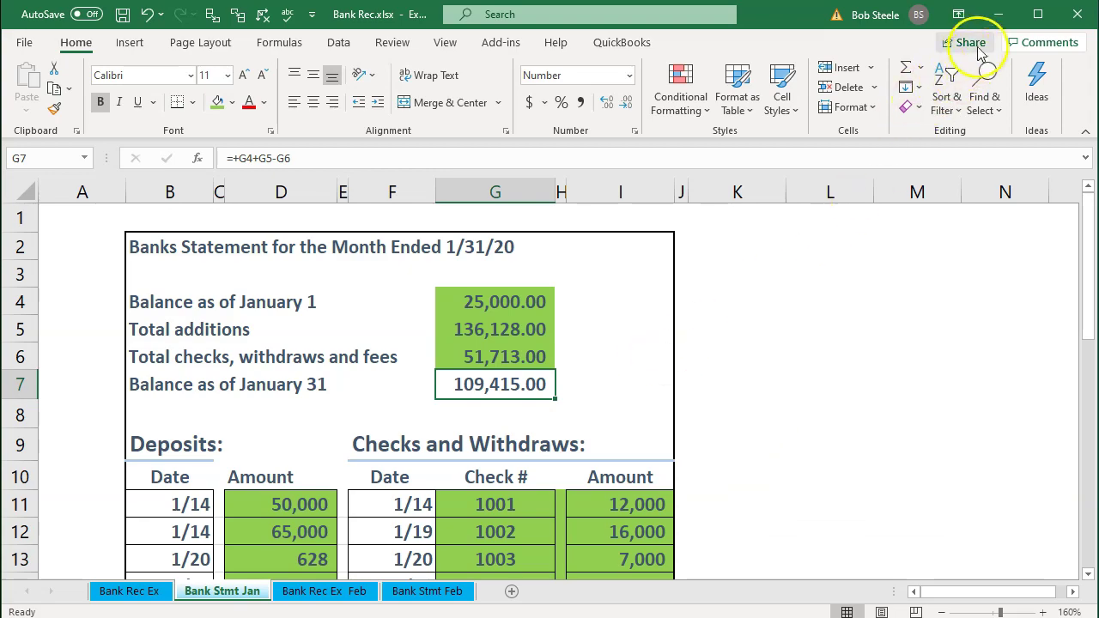
pyautogui.click(995, 19)
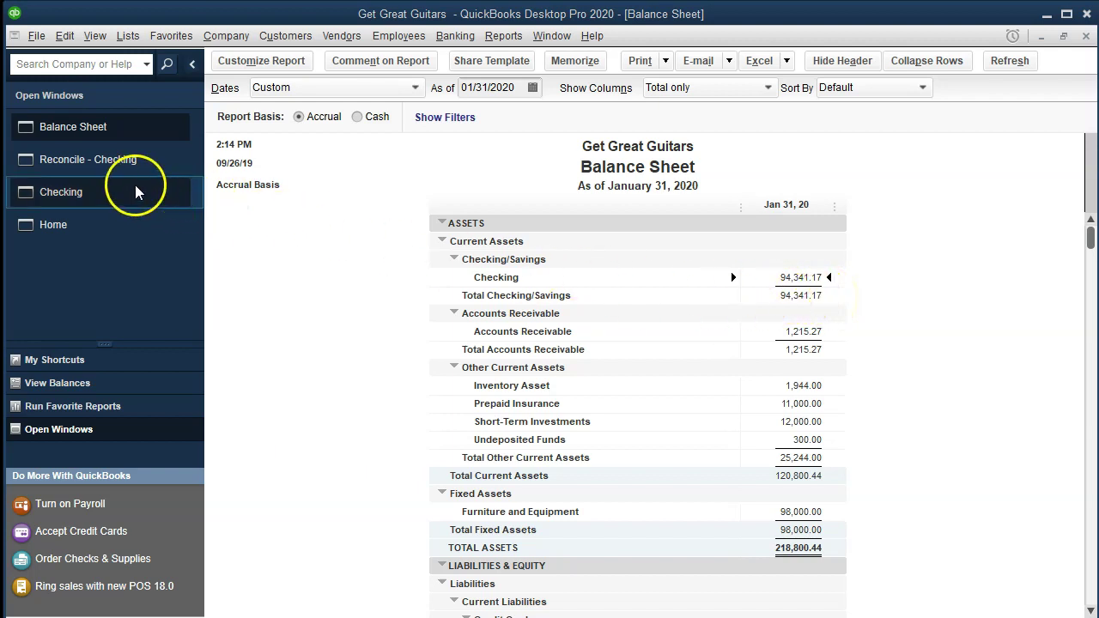
# Finalize the Checking reconciliation and display both the summary and detail reconciliation reports, dismissing the report notice
pyautogui.click(110, 164)
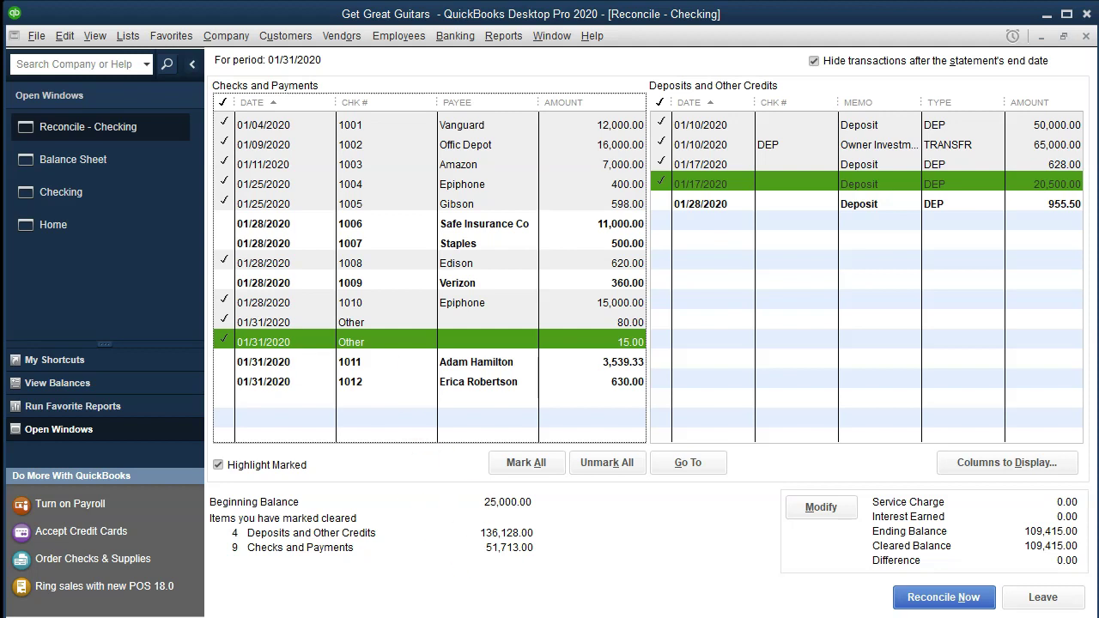
pyautogui.click(908, 601)
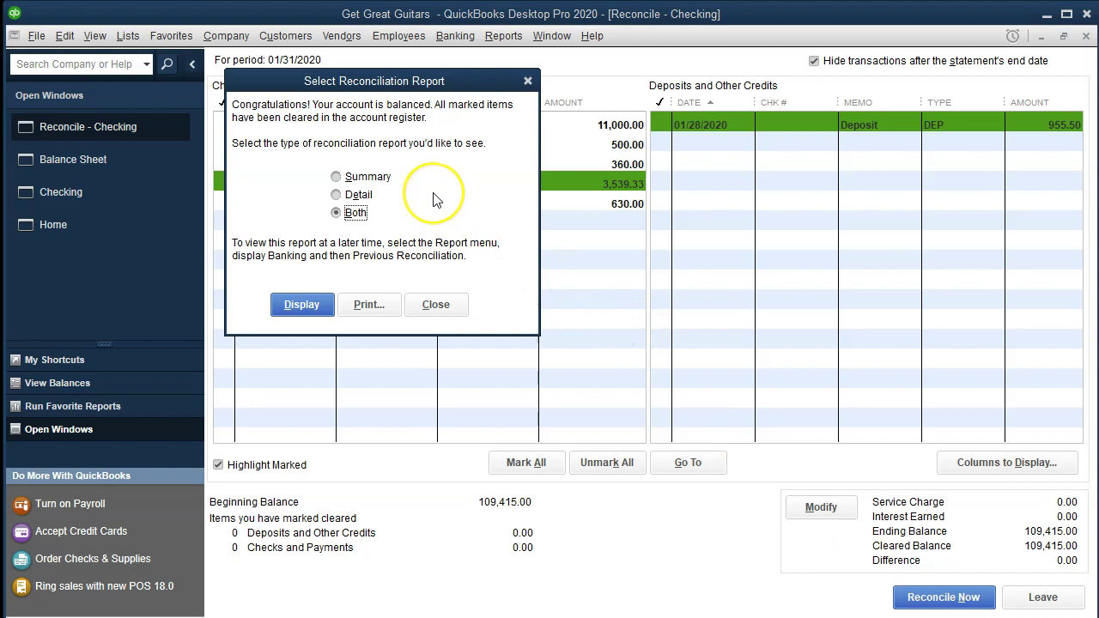
pyautogui.click(302, 302)
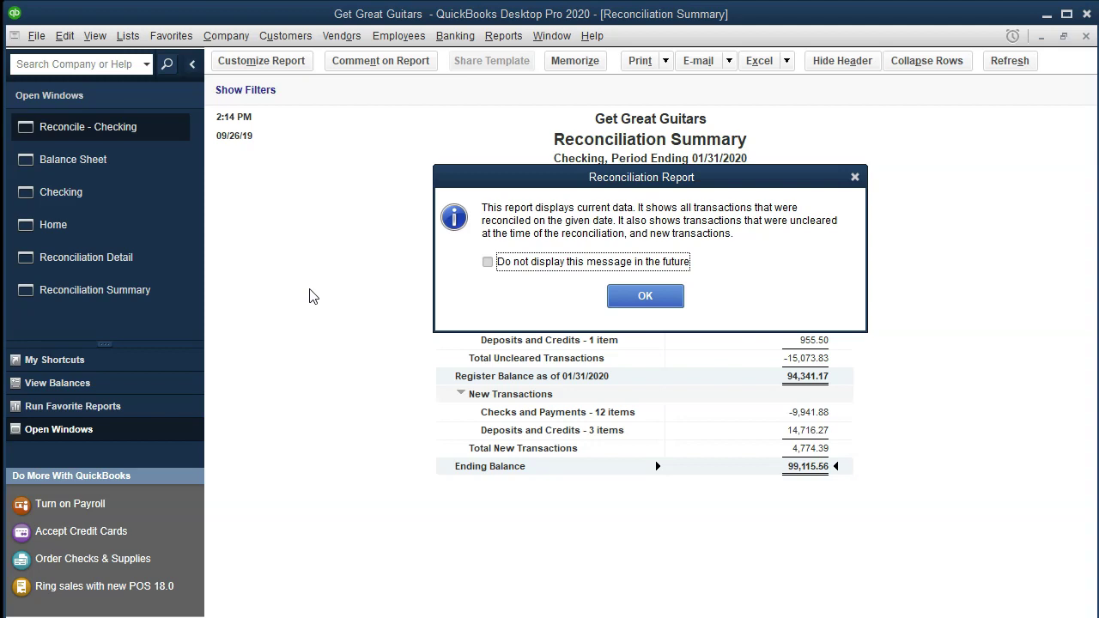
pyautogui.click(649, 297)
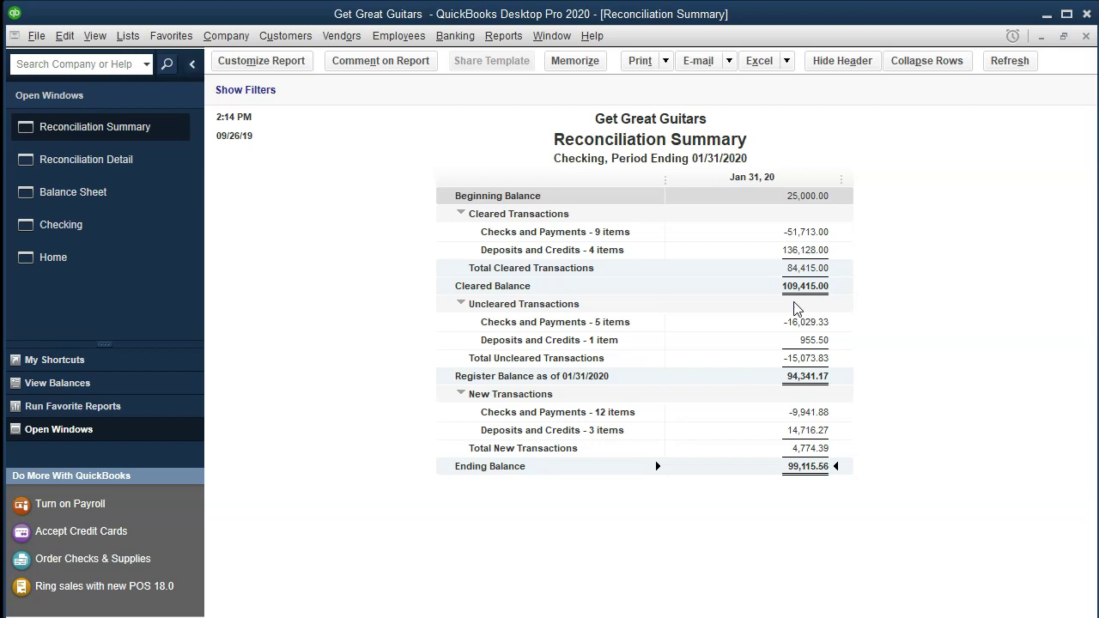
# Check the Reconciliation Summary's cleared and register balances against the Excel statement and the balance sheet
pyautogui.hotkey('alt', 'Tab')
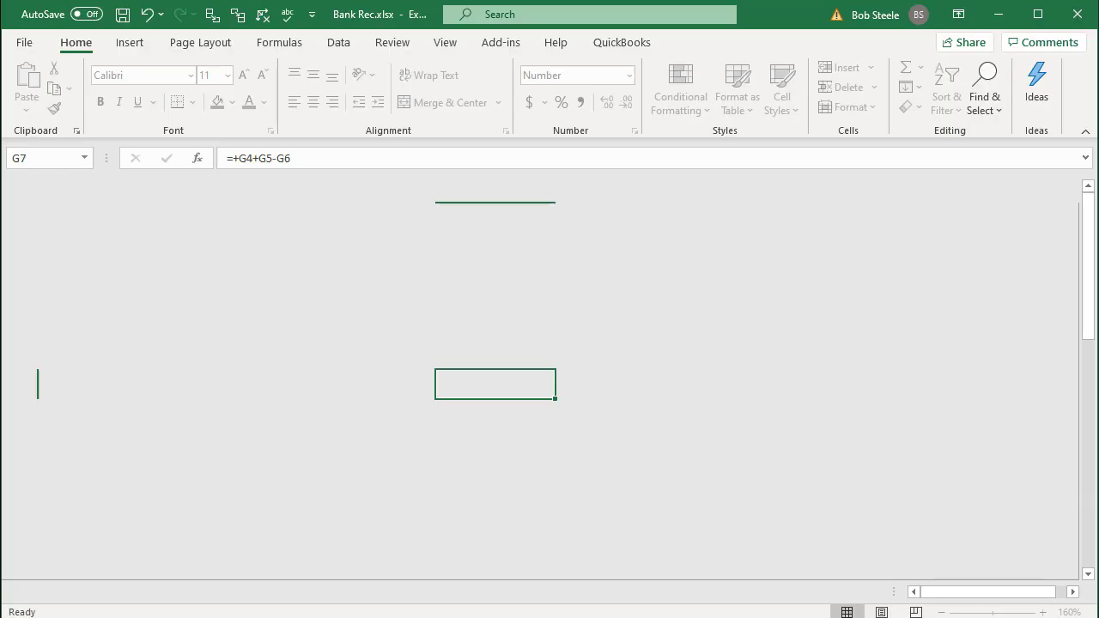
pyautogui.click(998, 14)
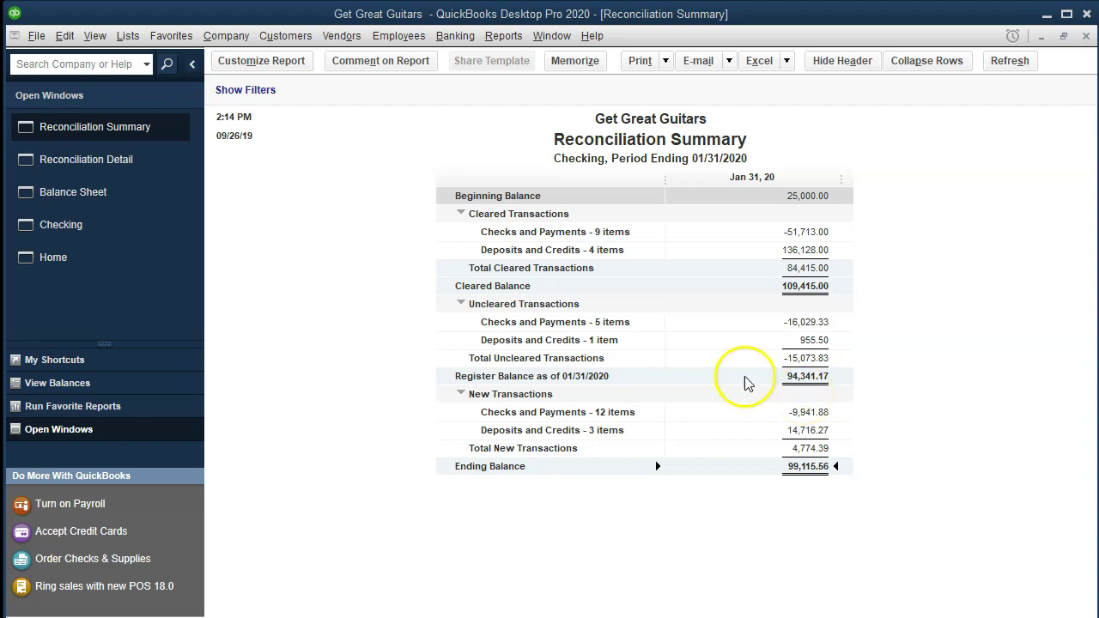
pyautogui.click(133, 203)
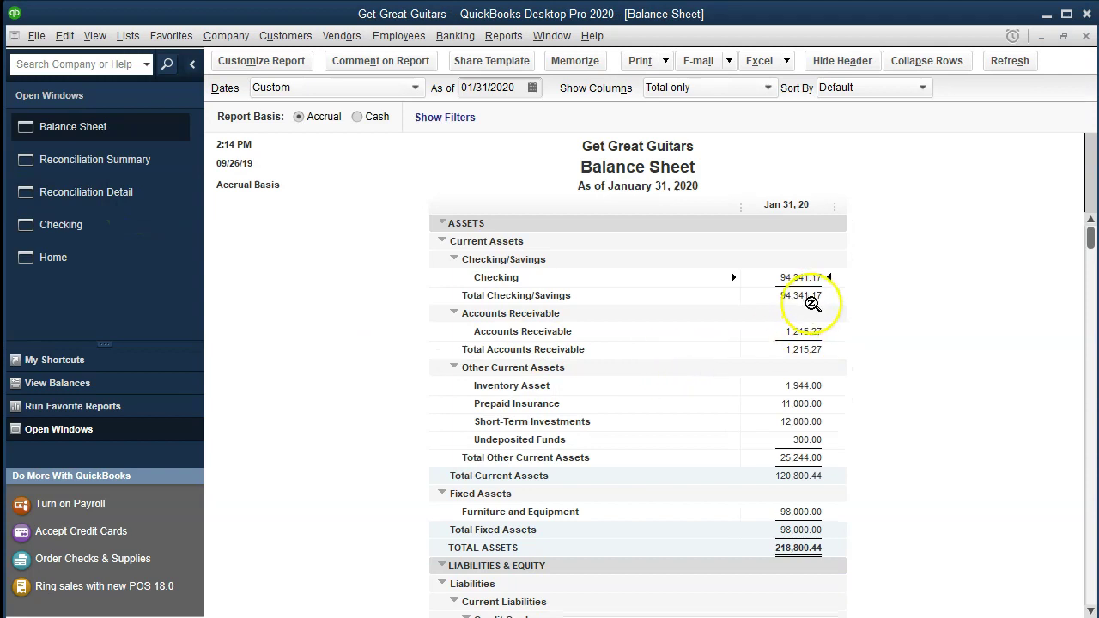
# Start saving the Reconciliation Summary report as a PDF and browse to the Desktop as the save location
pyautogui.click(155, 172)
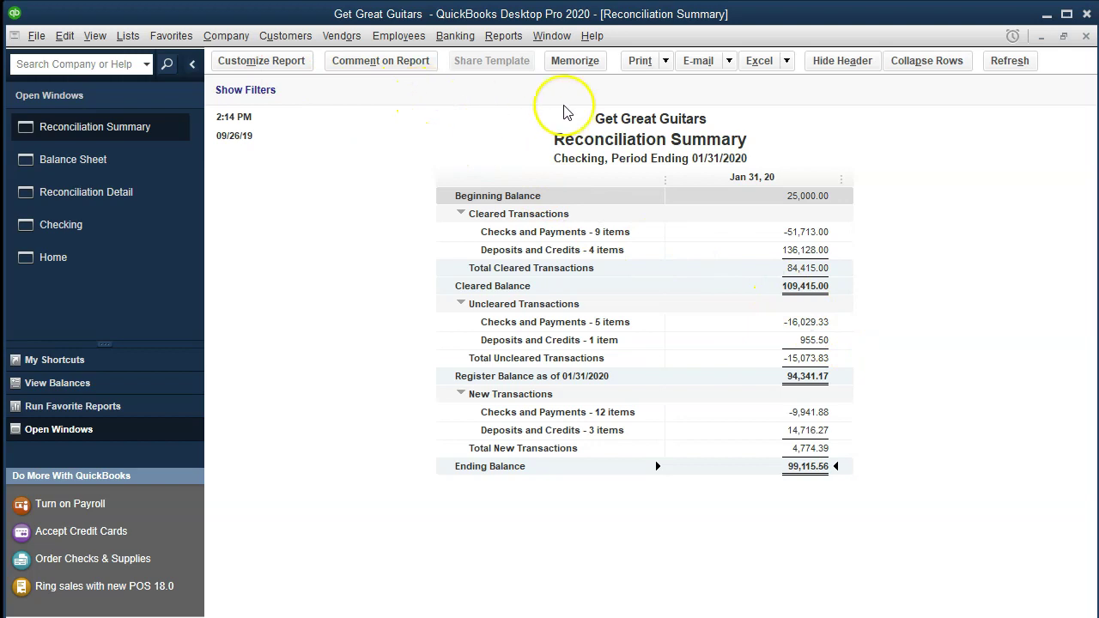
pyautogui.click(666, 61)
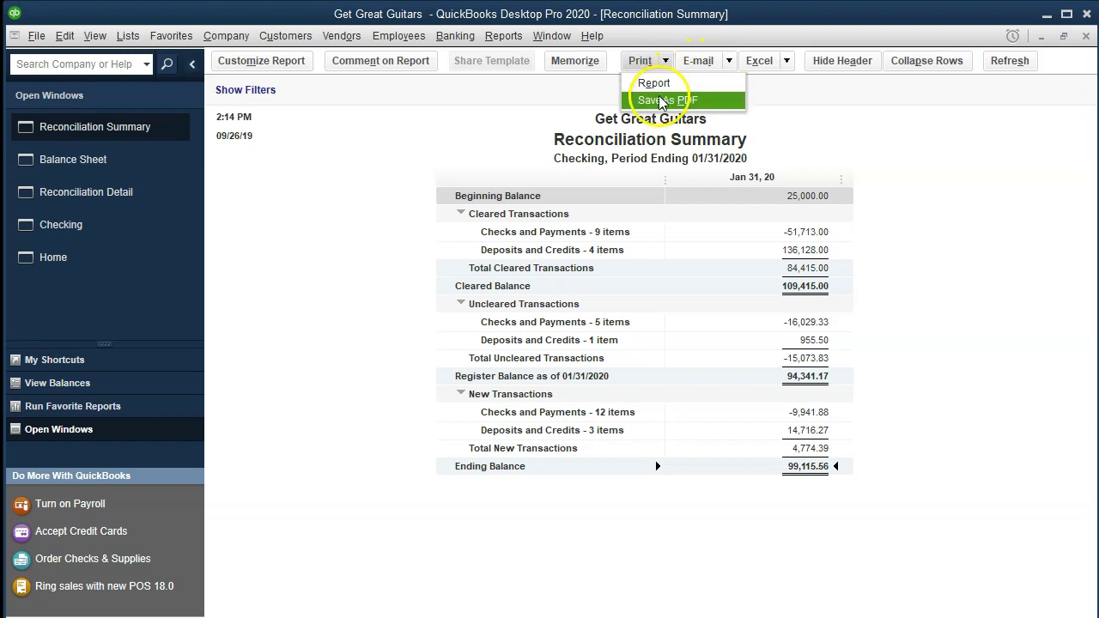
pyautogui.click(661, 101)
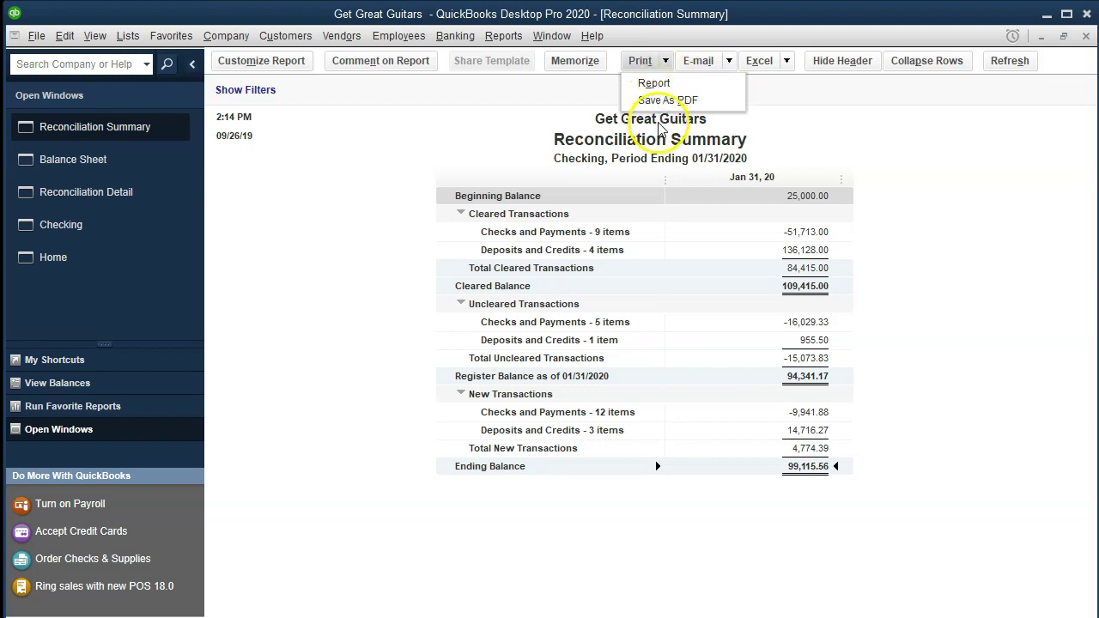
pyautogui.click(634, 60)
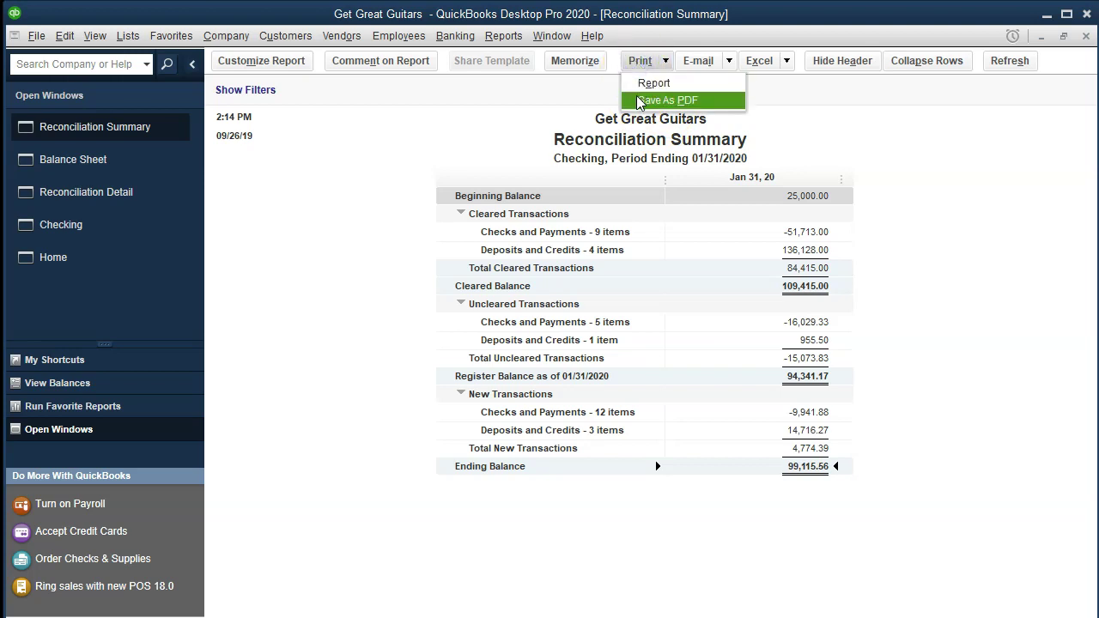
pyautogui.click(645, 101)
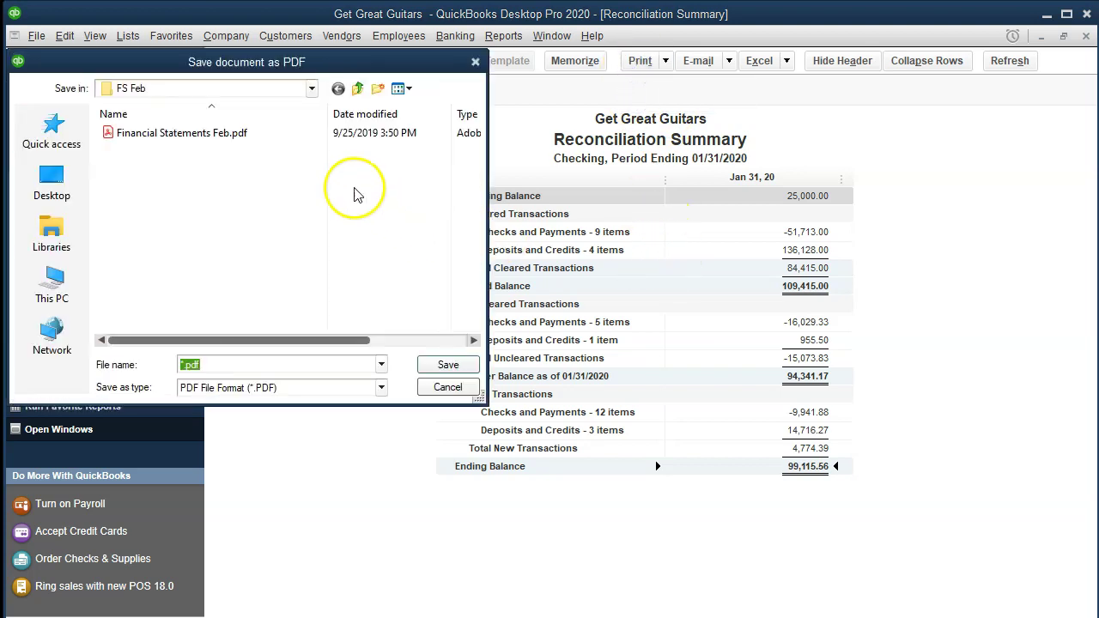
pyautogui.click(314, 89)
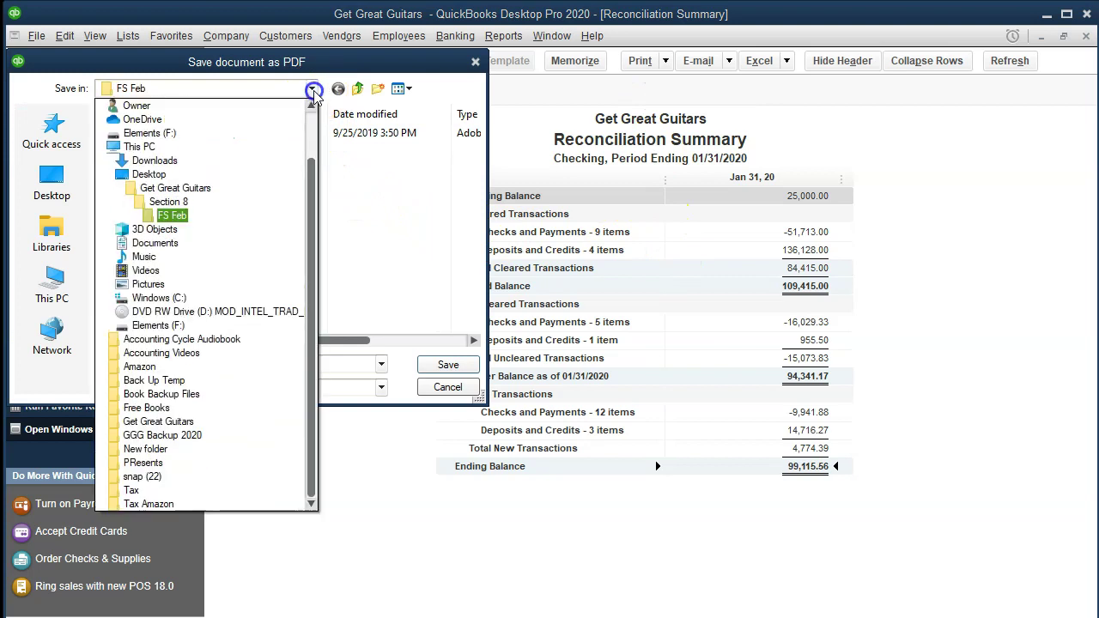
pyautogui.click(188, 177)
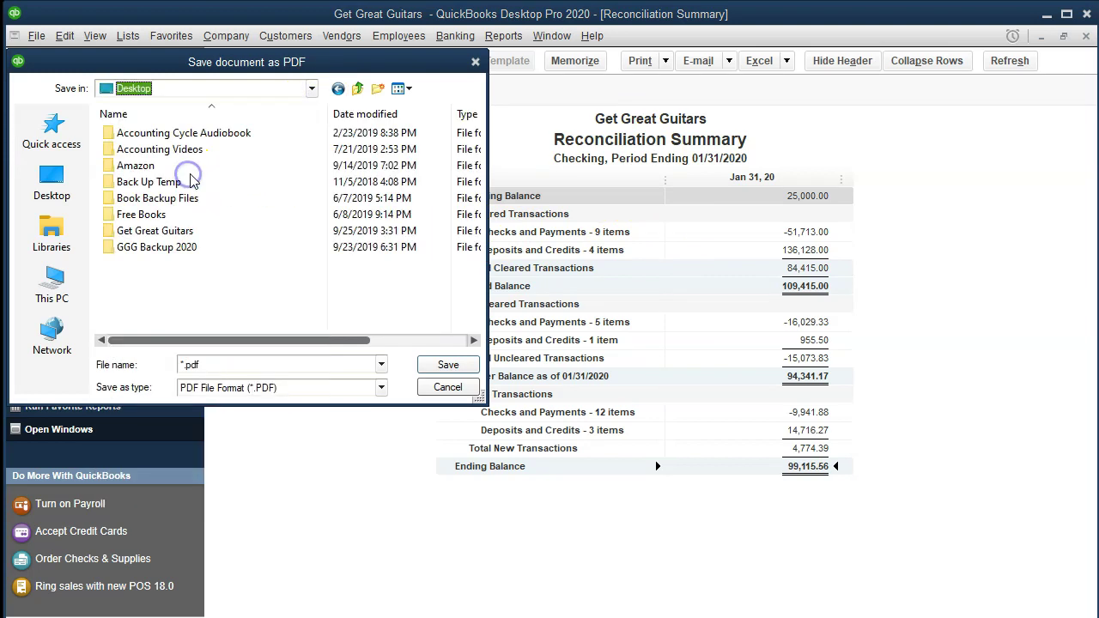
pyautogui.scroll(-1, 273, 248)
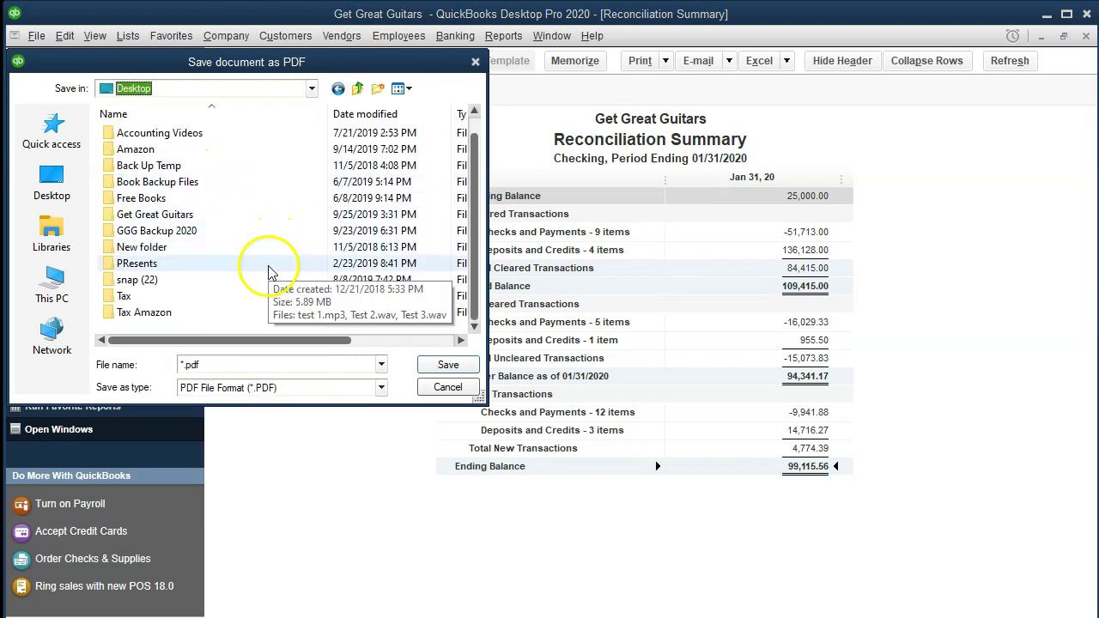
pyautogui.click(209, 231)
pyautogui.doubleClick(208, 232)
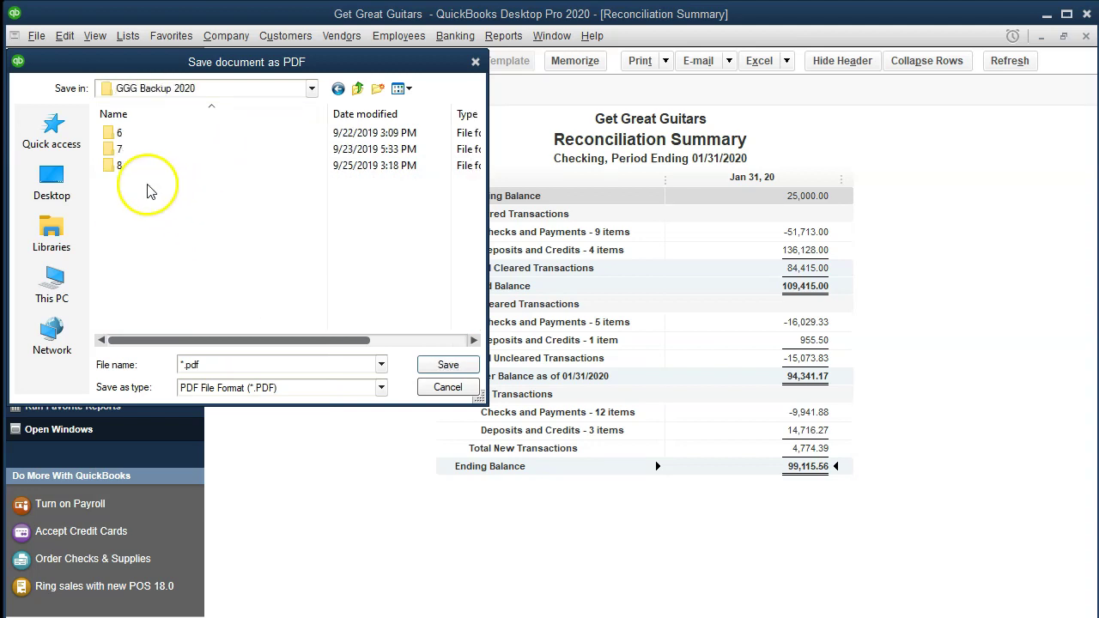
pyautogui.click(124, 206)
pyautogui.rightClick(125, 206)
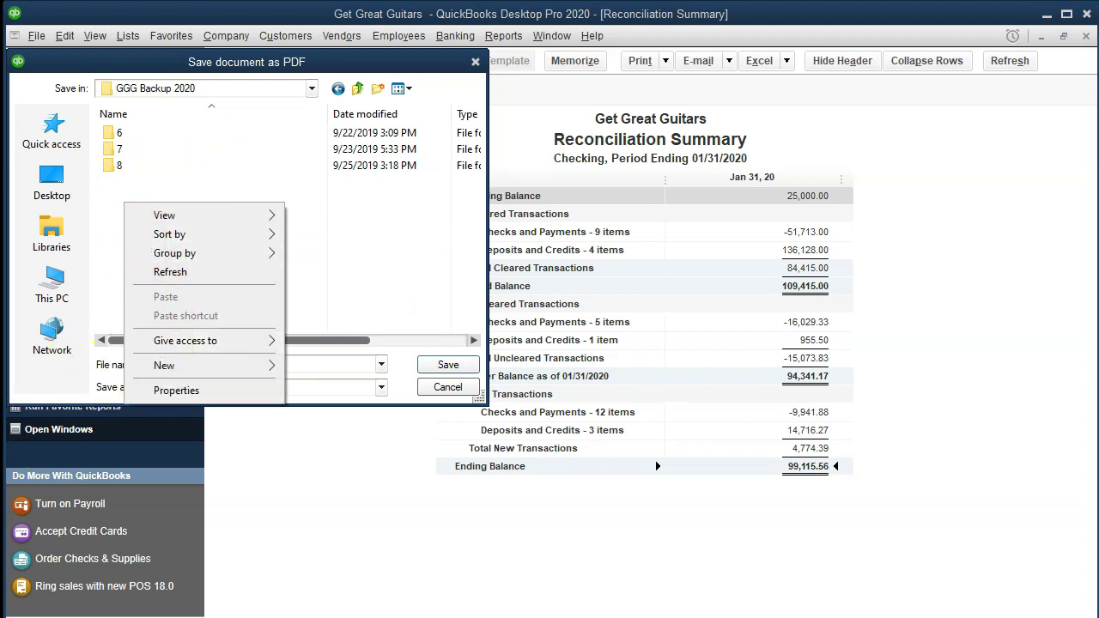
pyautogui.press('Escape')
pyautogui.hotkey('alt', 'Up')
# Create a new folder named Section 9 inside the Get Great Guitars folder
pyautogui.rightClick(157, 232)
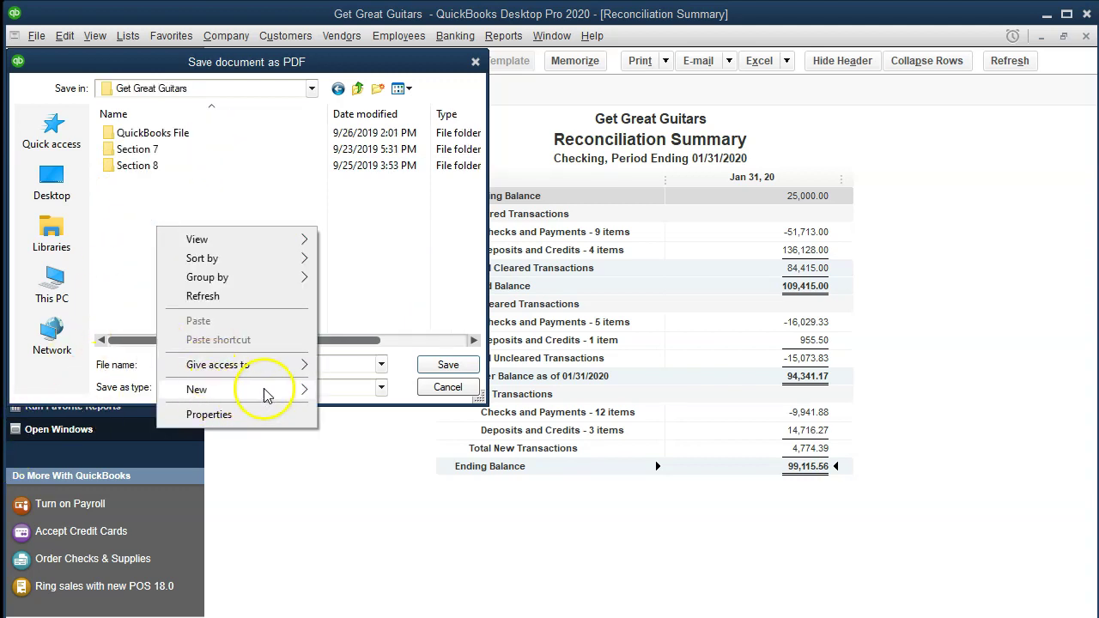
pyautogui.moveTo(258, 389)
pyautogui.click(348, 393)
pyautogui.write('Section 9')
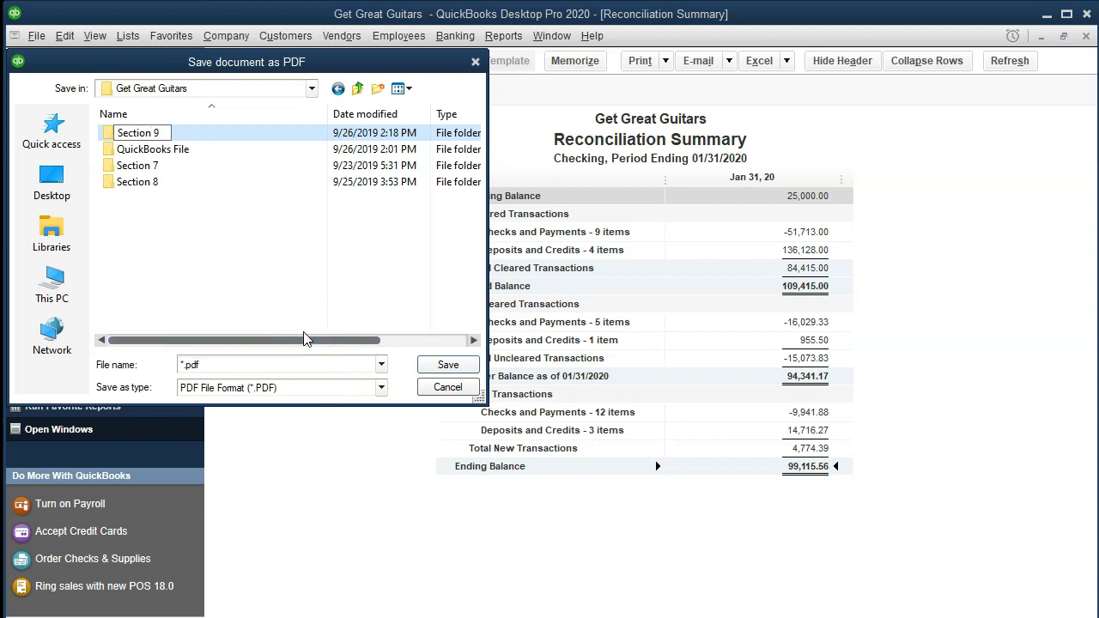
pyautogui.click(155, 280)
# Save the summary report in the Section 9 folder as Bank Receonciliation Summary Jan.pdf
pyautogui.click(137, 135)
pyautogui.doubleClick(137, 134)
pyautogui.click(206, 365)
pyautogui.press('Delete')
pyautogui.write('Bank Rece')
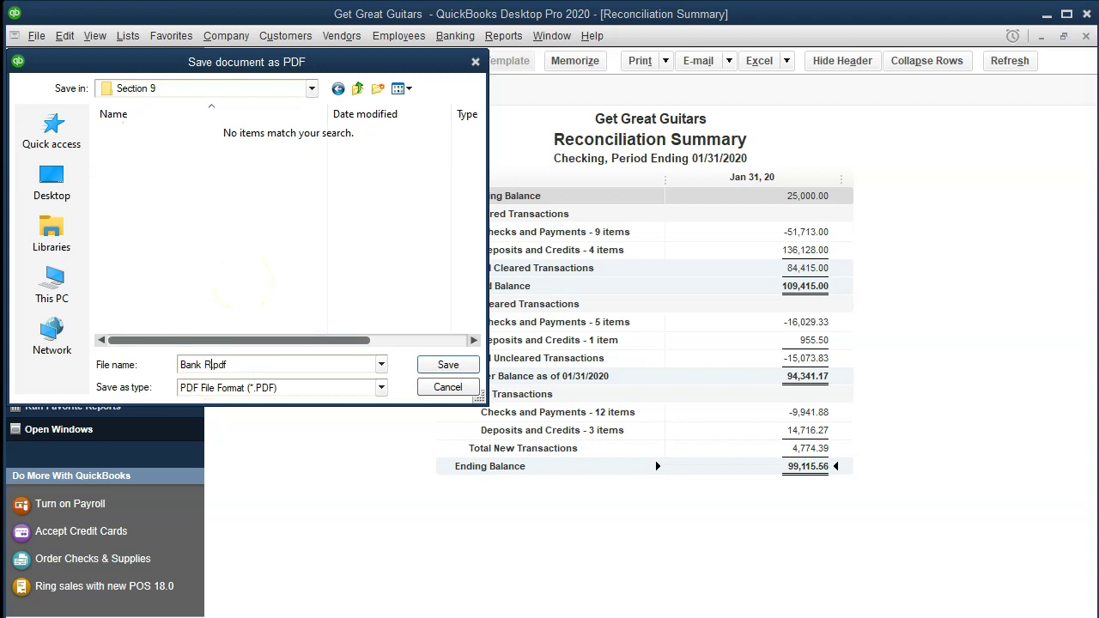
pyautogui.write('conciliation Summary')
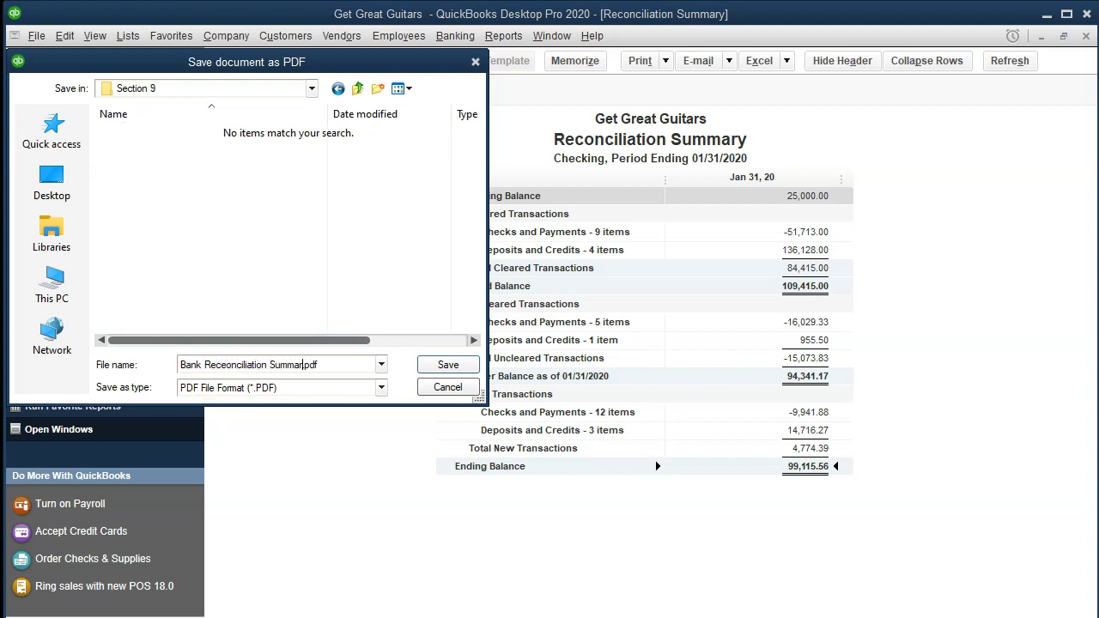
pyautogui.write(' Jan.')
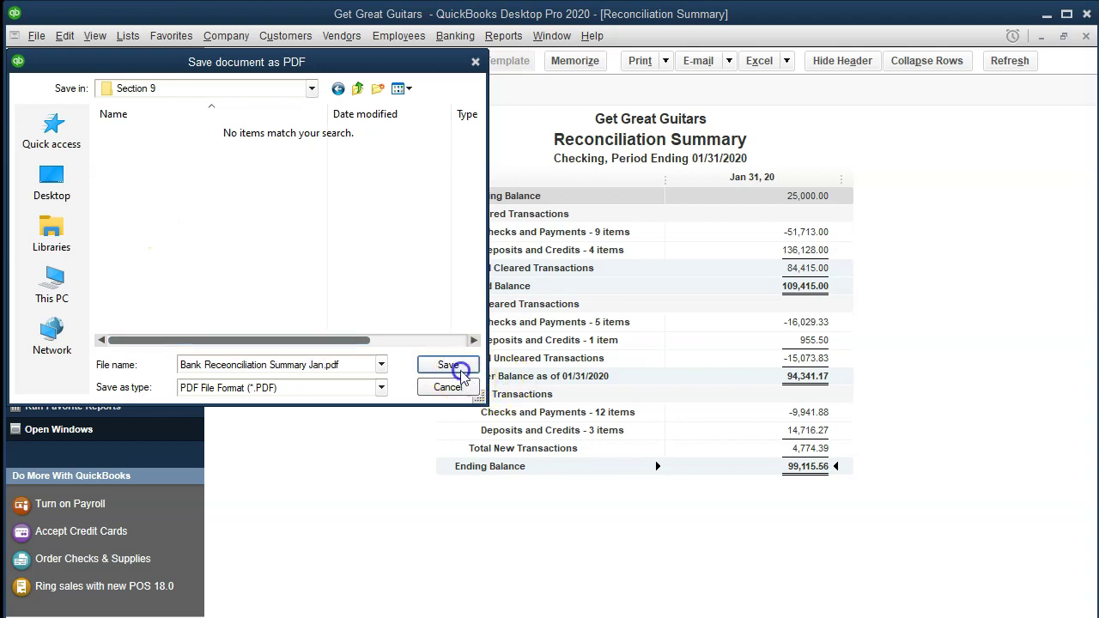
pyautogui.click(448, 365)
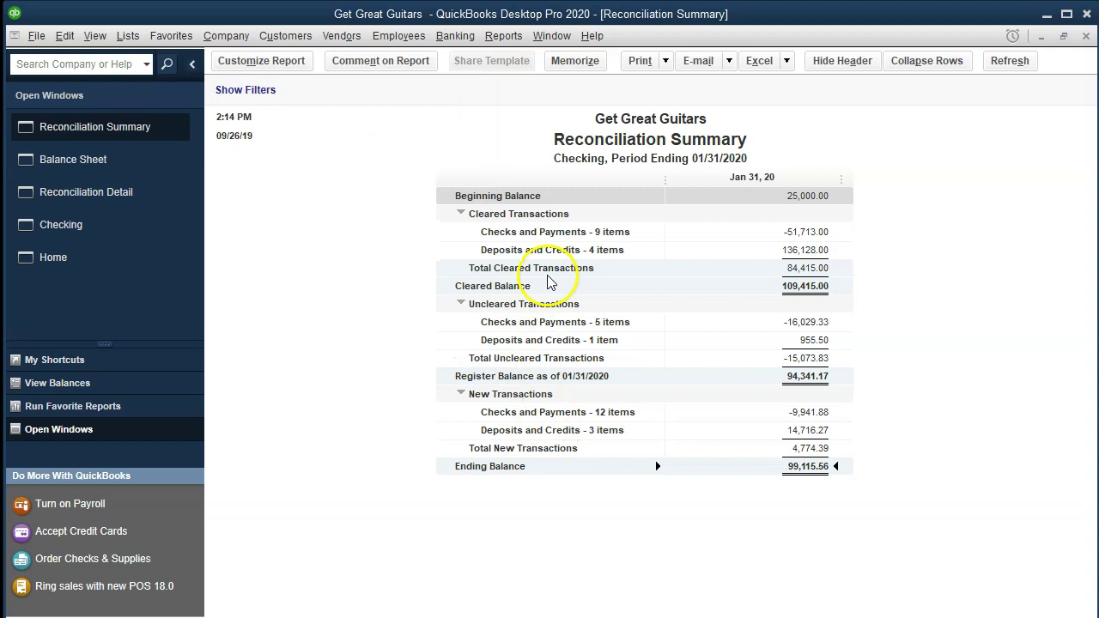
# Close the Reconciliation Summary report and bring up the Reconciliation Detail report to review its cleared transactions
pyautogui.click(1085, 36)
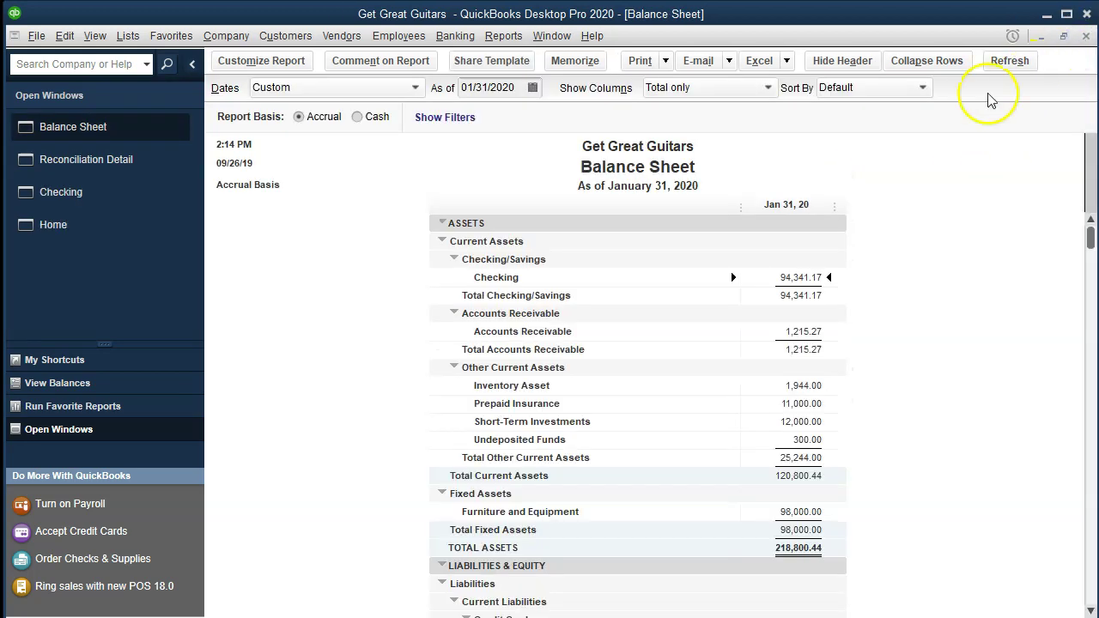
pyautogui.click(90, 162)
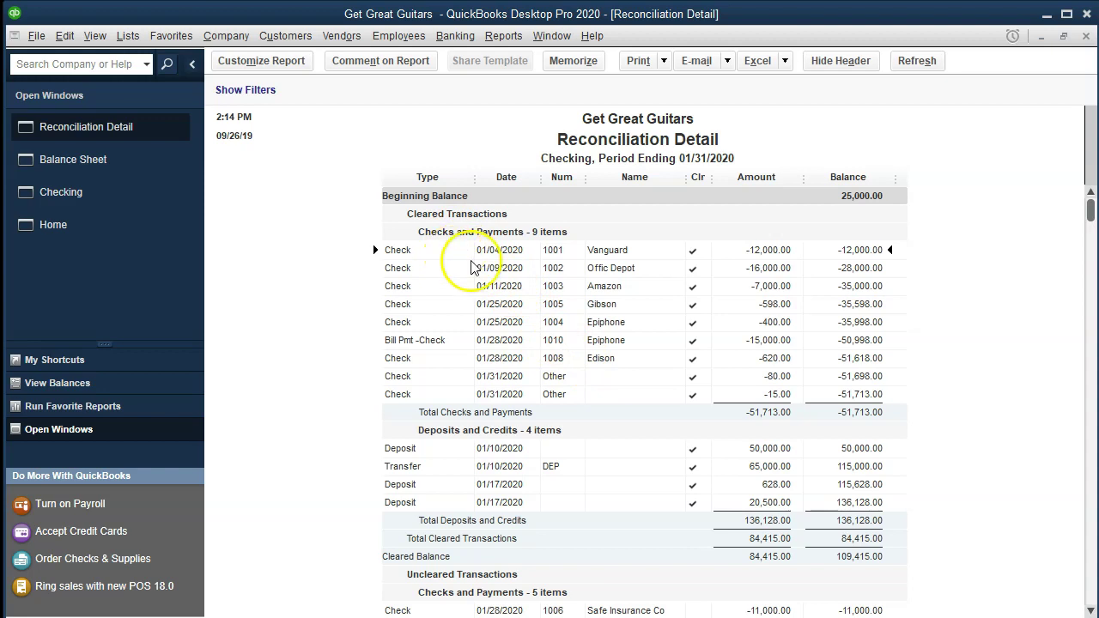
pyautogui.scroll(-1, 763, 356)
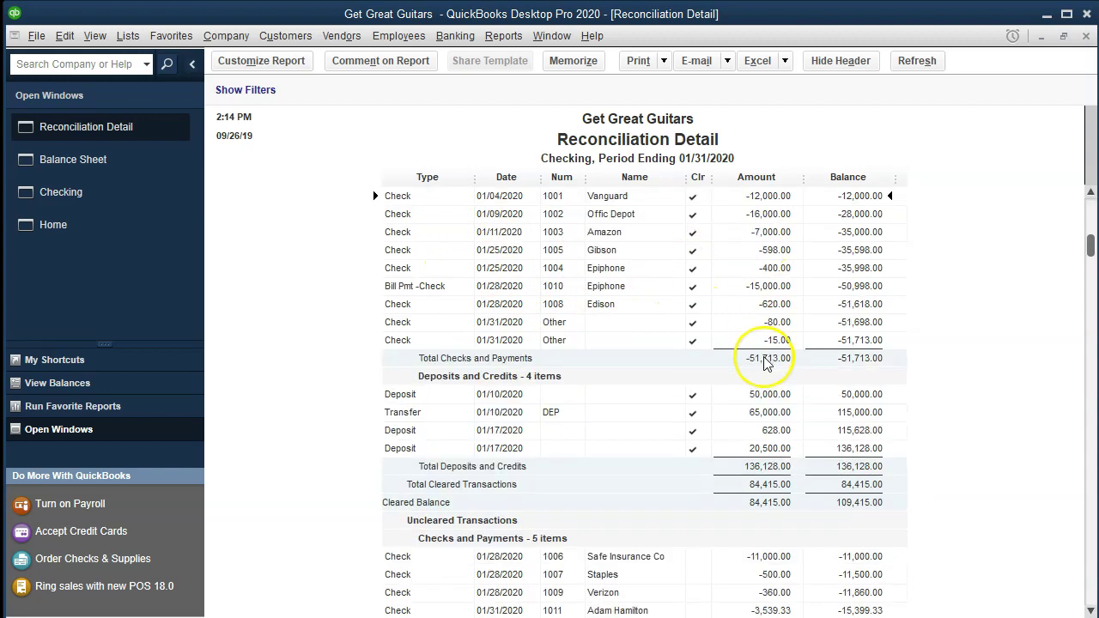
# Review the report's cleared and uncleared transactions and compare its 01/31/2020 register balance with the checking balance on the Balance Sheet
pyautogui.scroll(-2, 764, 359)
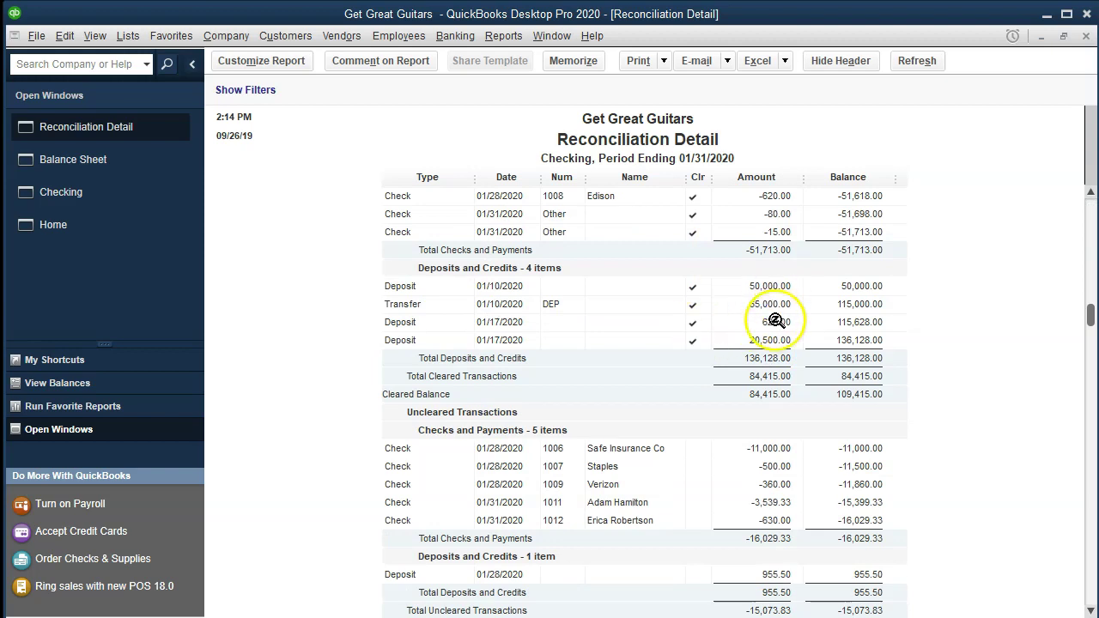
pyautogui.scroll(-2, 777, 323)
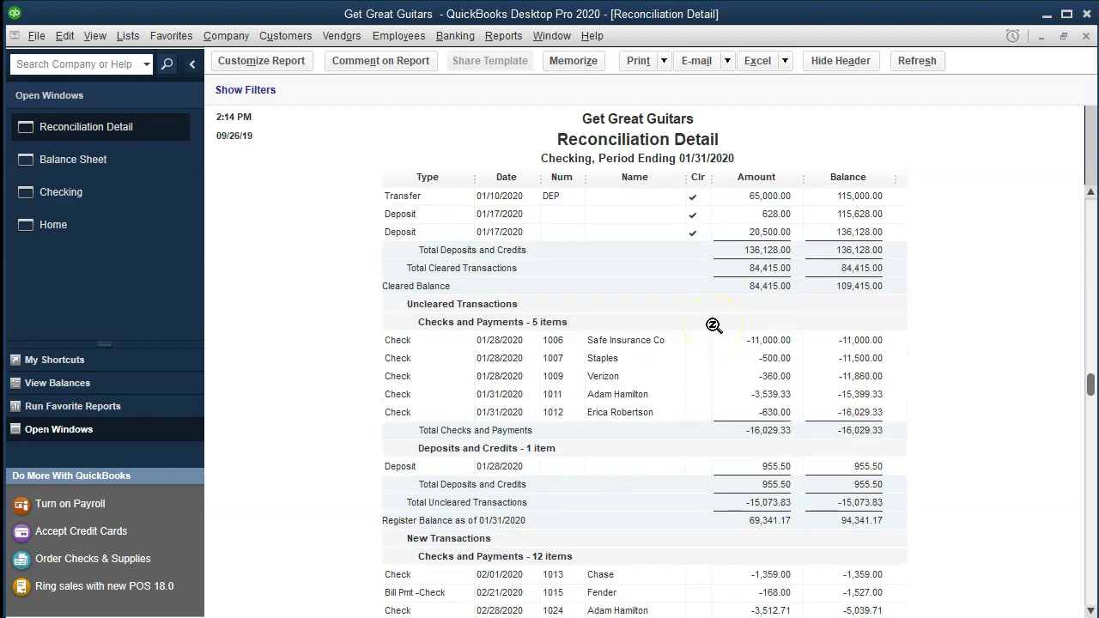
pyautogui.scroll(-1, 736, 331)
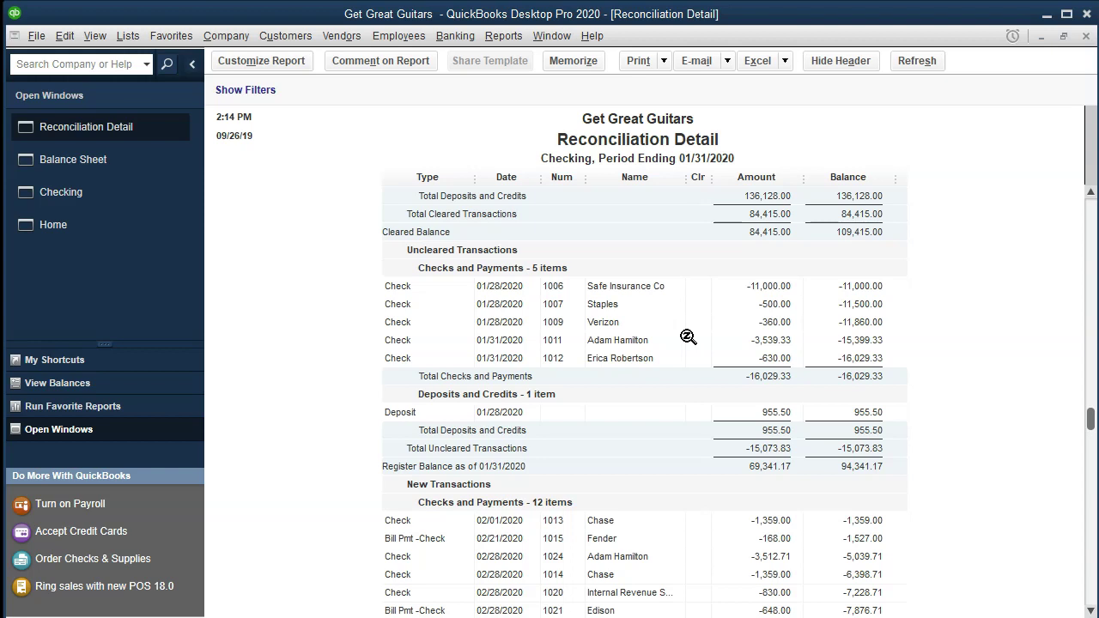
pyautogui.scroll(-1, 687, 337)
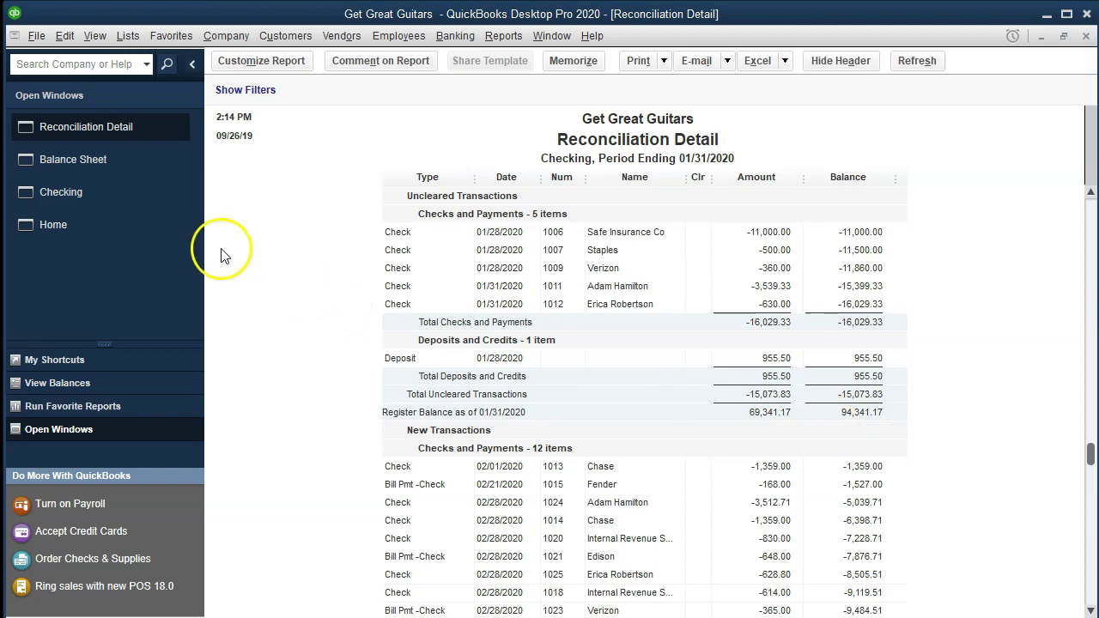
pyautogui.click(119, 164)
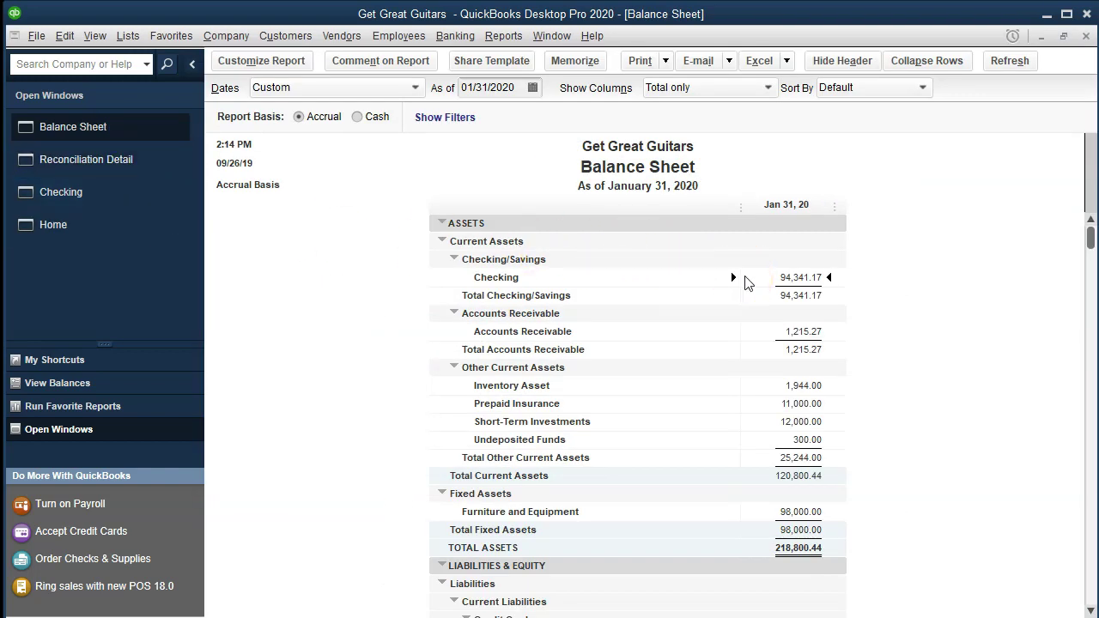
pyautogui.click(146, 163)
# Examine the new transactions and ending balance in the Reconciliation Detail report, then recheck its uncleared and cleared sections
pyautogui.scroll(-1, 927, 432)
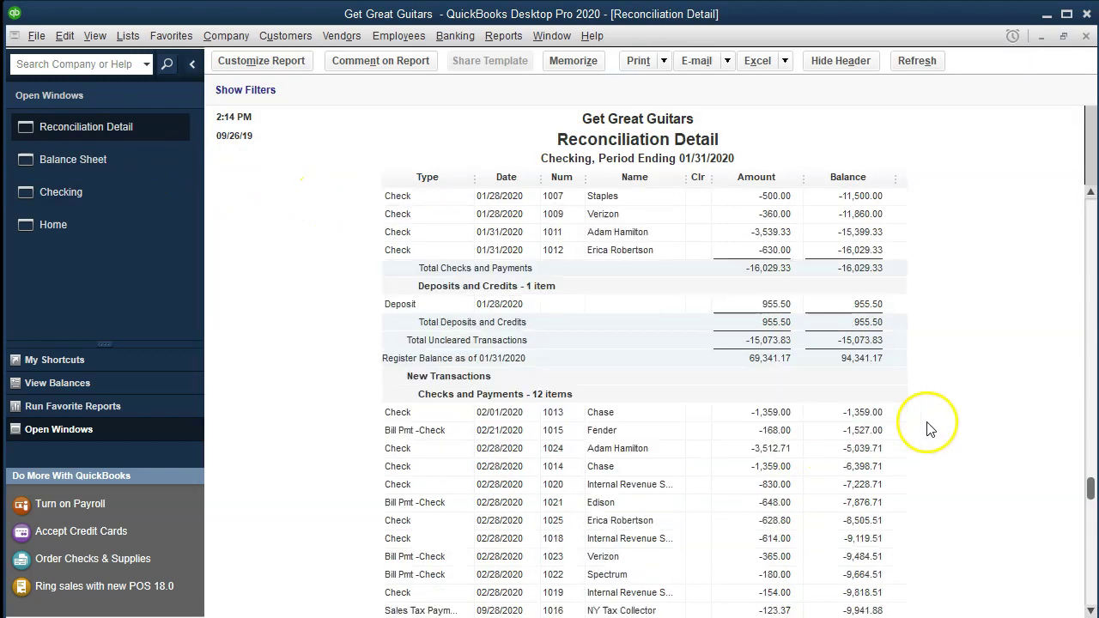
pyautogui.scroll(-2, 918, 390)
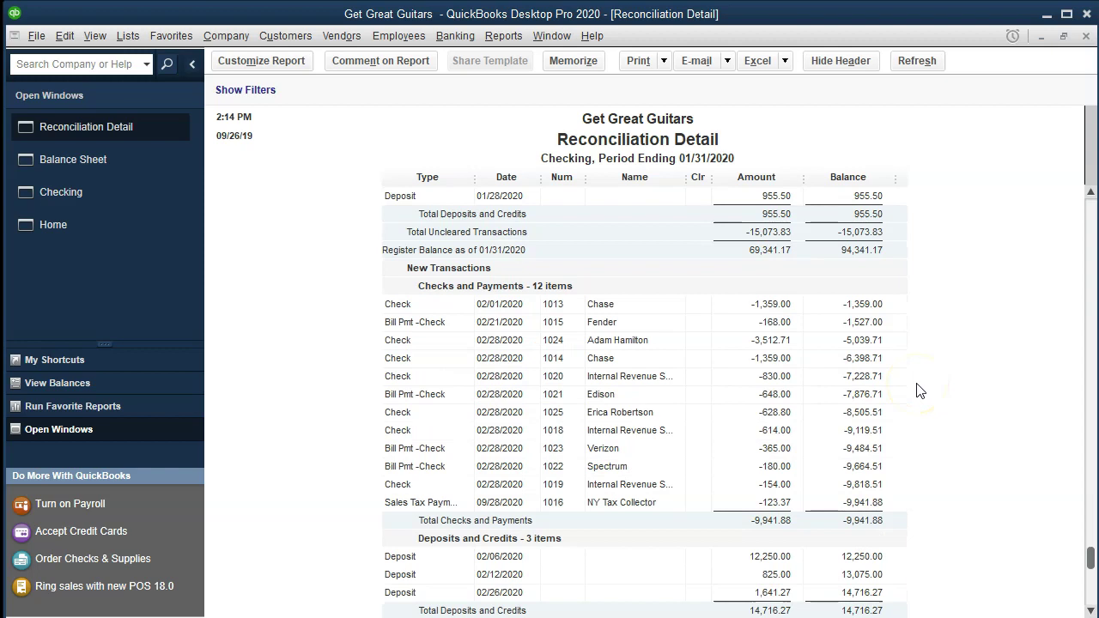
pyautogui.scroll(-1, 919, 391)
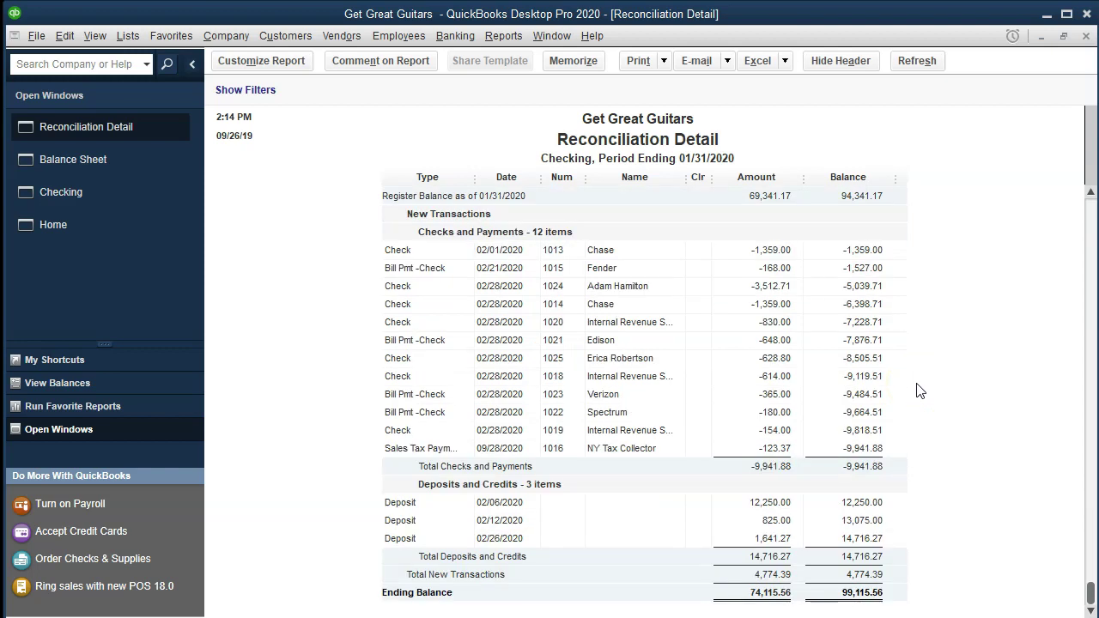
pyautogui.scroll(5, 919, 390)
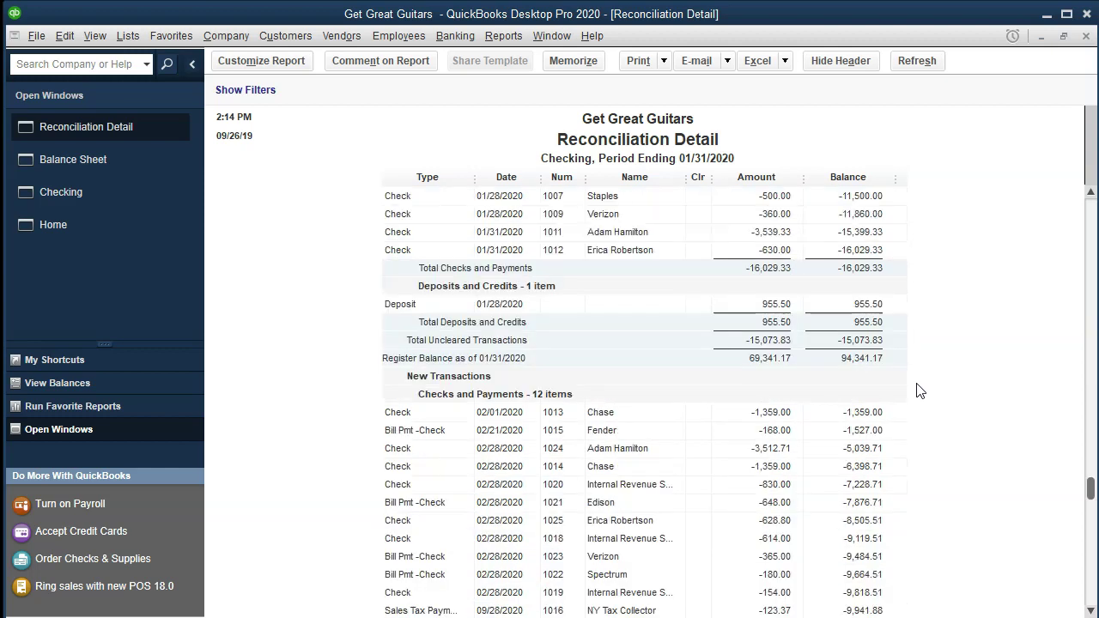
pyautogui.scroll(2, 919, 391)
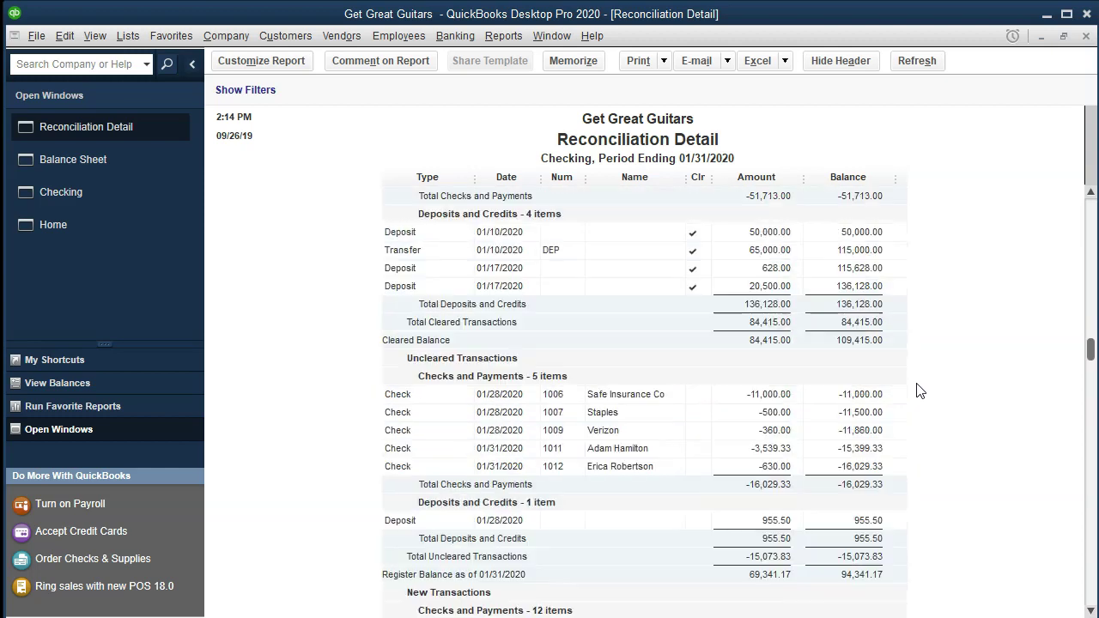
pyautogui.scroll(1, 923, 222)
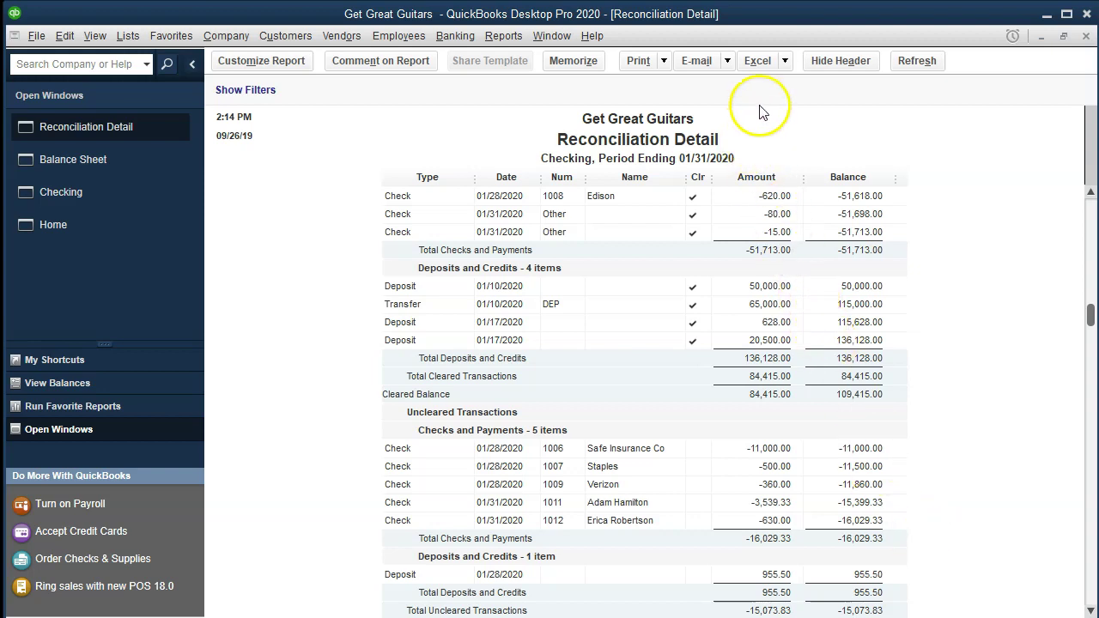
# Print the Reconciliation Detail report to CutePDF Writer and choose the Section 9 folder inside Get Great Guitars as the save location
pyautogui.click(664, 61)
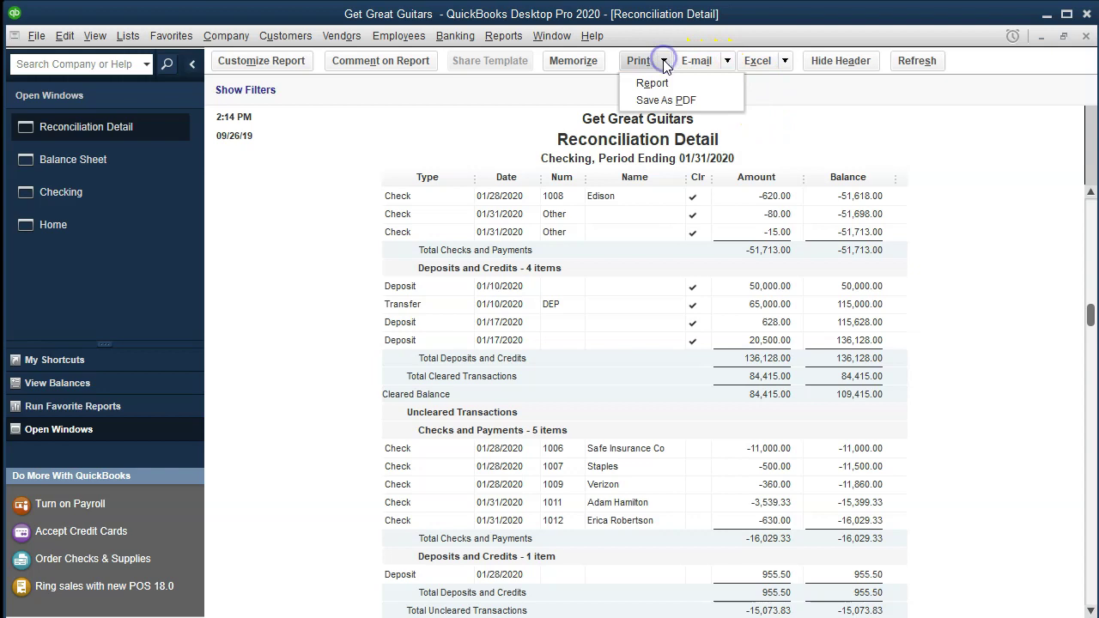
pyautogui.click(666, 84)
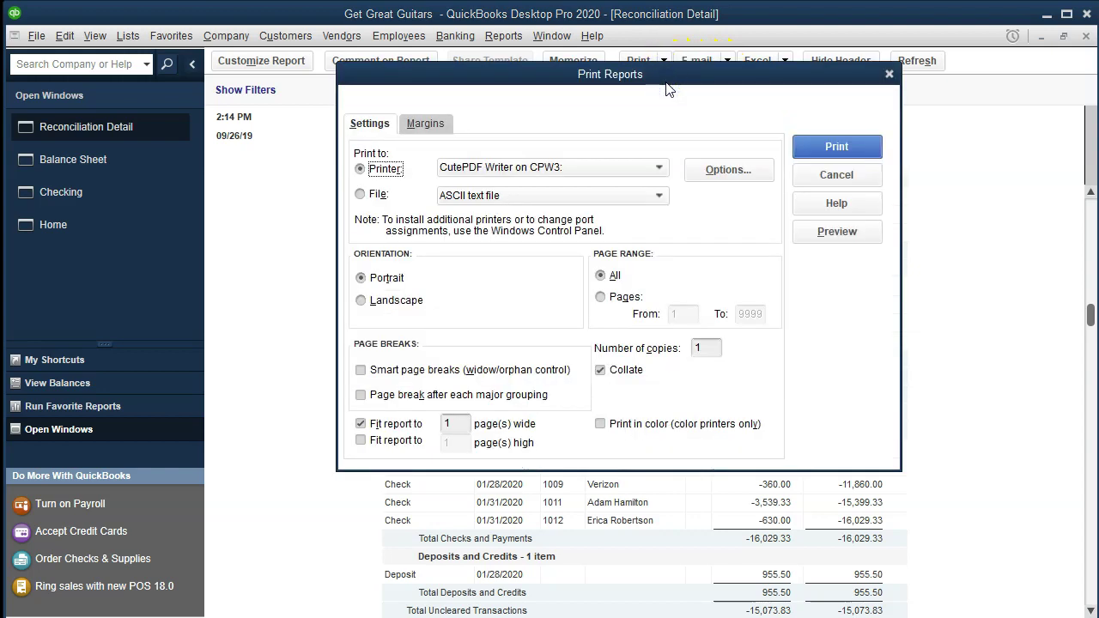
pyautogui.click(807, 146)
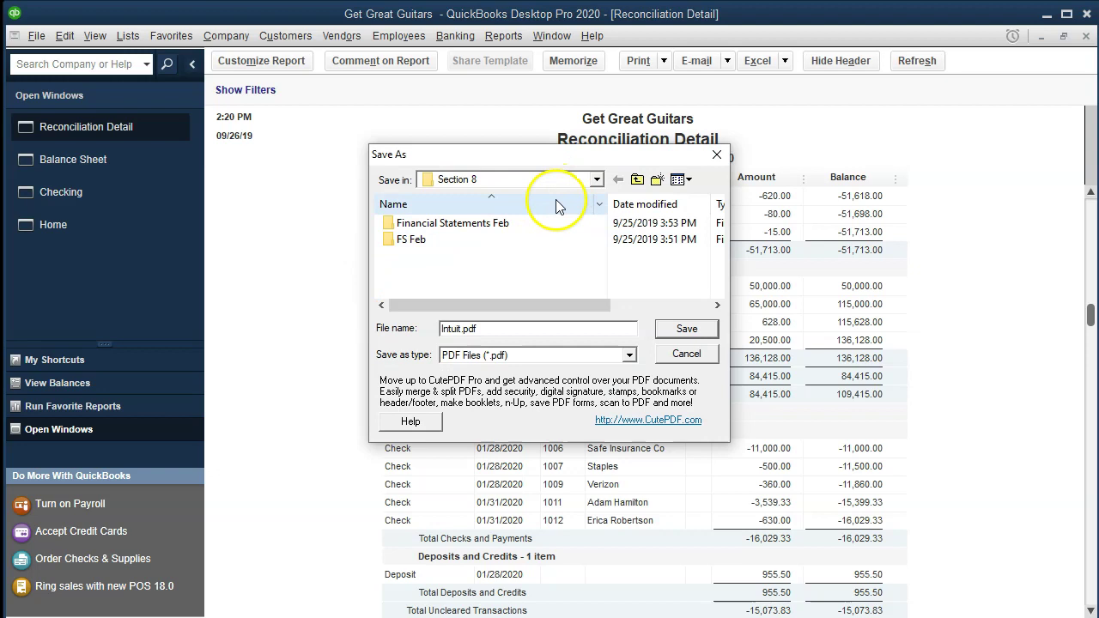
pyautogui.click(595, 179)
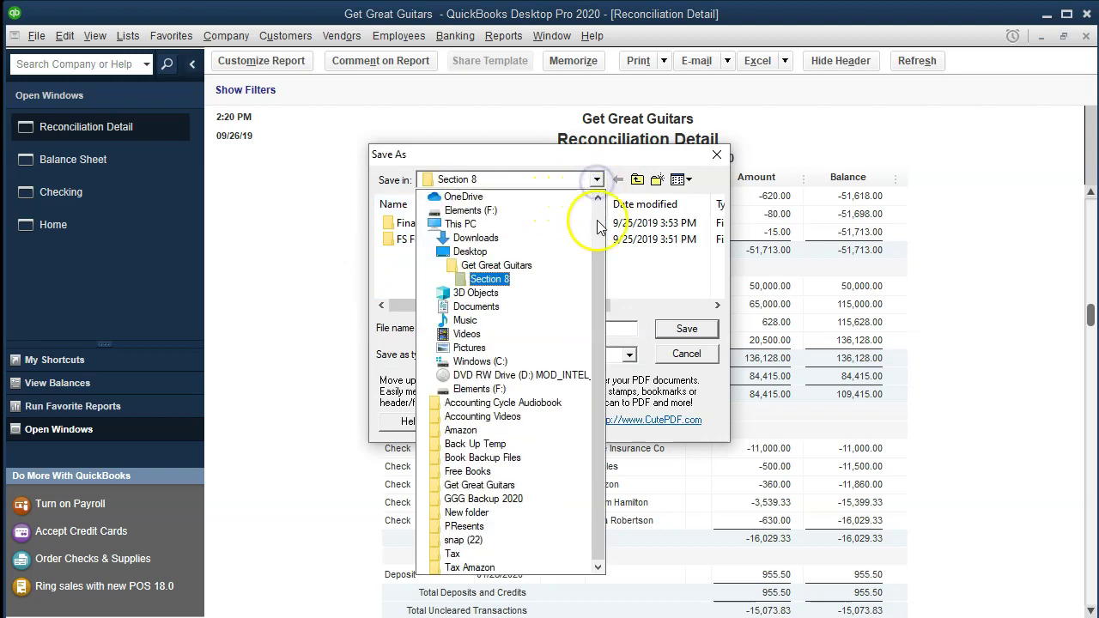
pyautogui.click(496, 265)
pyautogui.doubleClick(437, 273)
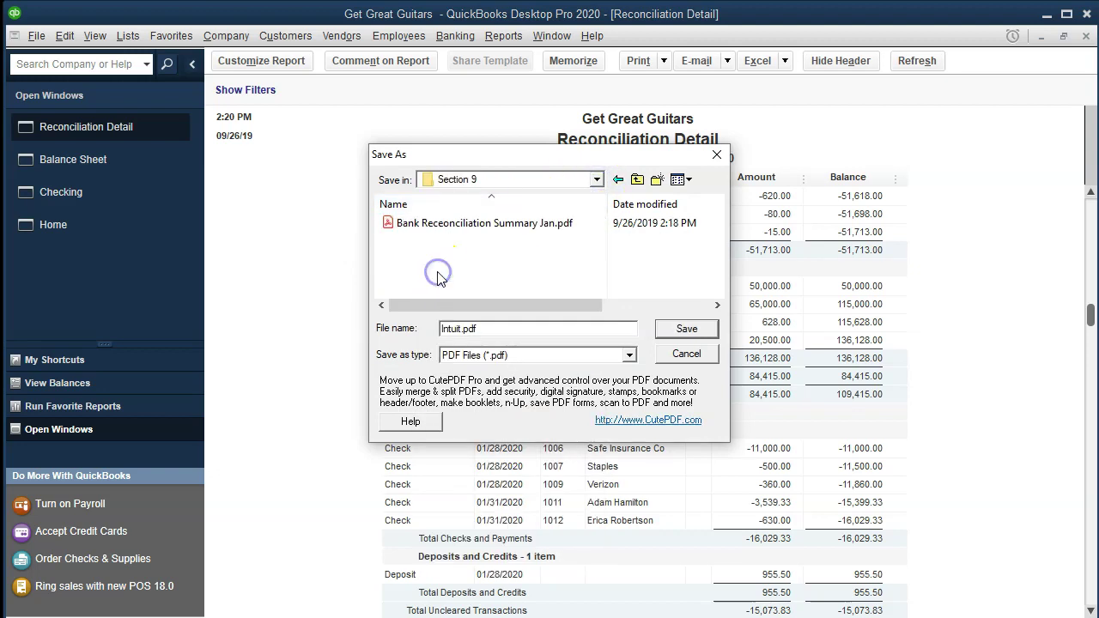
# Name the PDF Bank Reconciliation Detail Jan.pdf and save it in the Section 9 folder
pyautogui.click(460, 329)
pyautogui.press('BackSpace')
pyautogui.press('BackSpace')
pyautogui.press('BackSpace')
pyautogui.press('BackSpace')
pyautogui.press('BackSpace')
pyautogui.press('BackSpace')
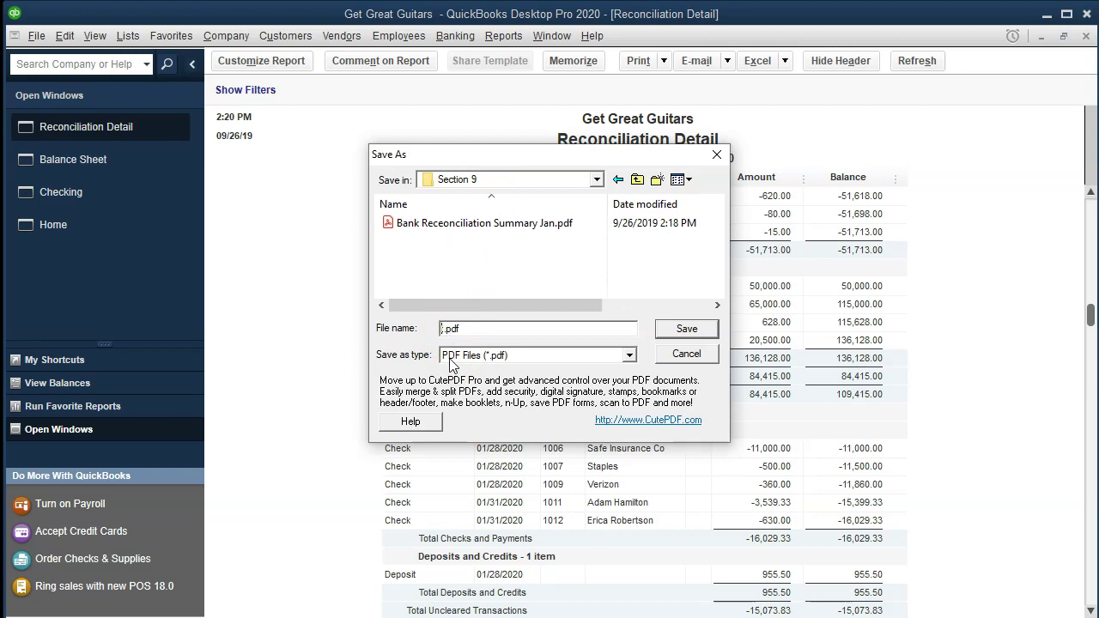
pyautogui.click(542, 286)
pyautogui.moveTo(529, 164); pyautogui.dragTo(604, 196)
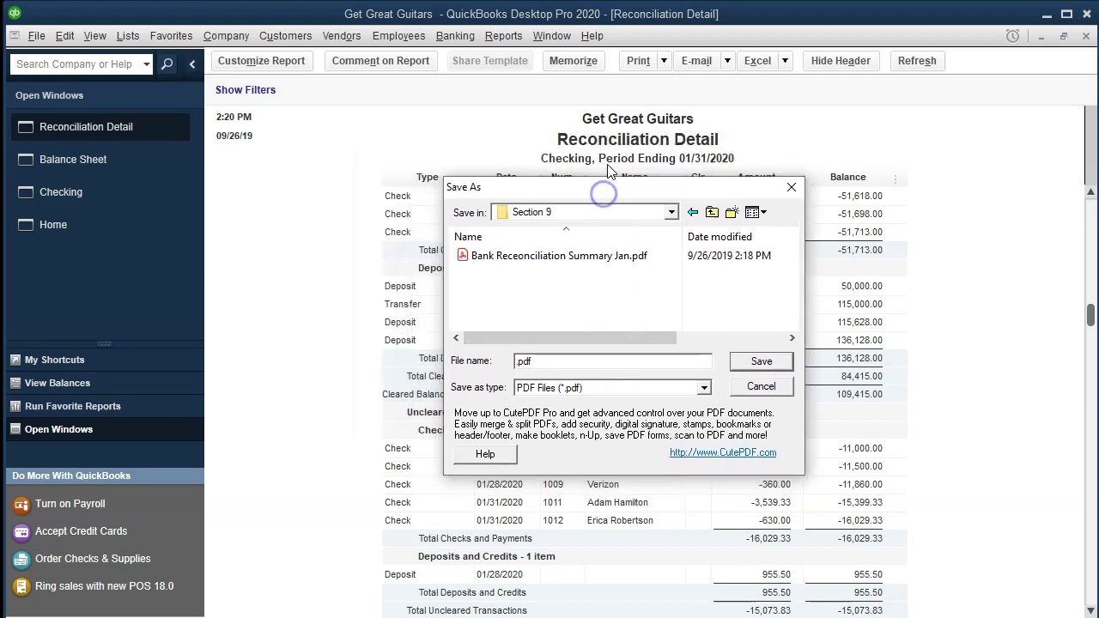
pyautogui.write('V')
pyautogui.press('BackSpace')
pyautogui.write('Bank Reconciliation Detail Jan')
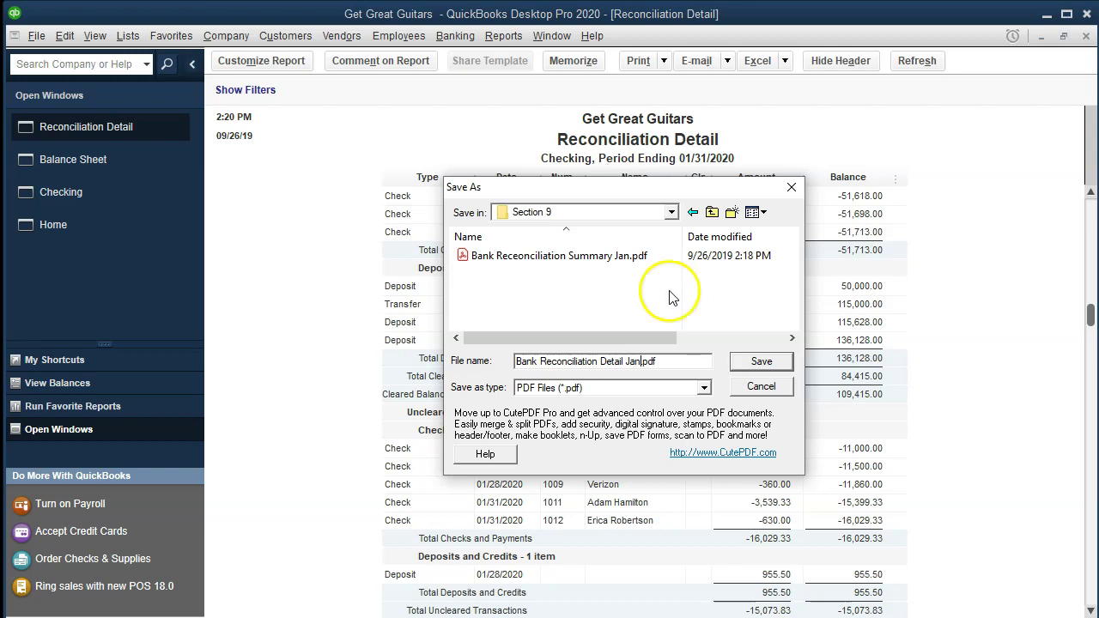
pyautogui.click(759, 363)
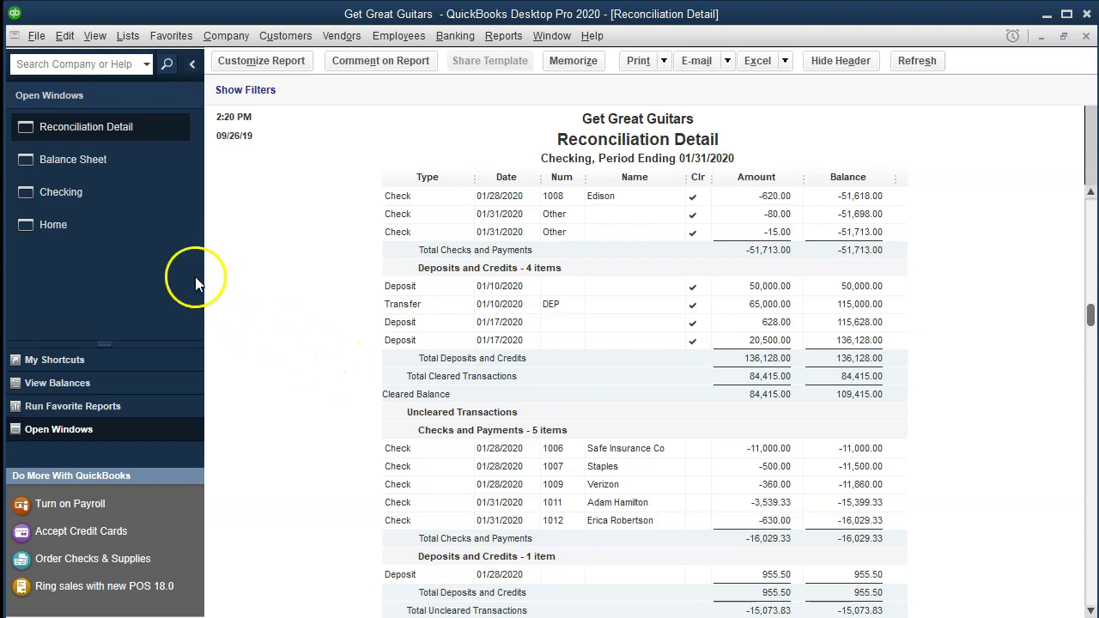
# Compare the Reconciliation Detail report's cleared and uncleared items with the Checking register and the January bank statement in Excel
pyautogui.click(112, 202)
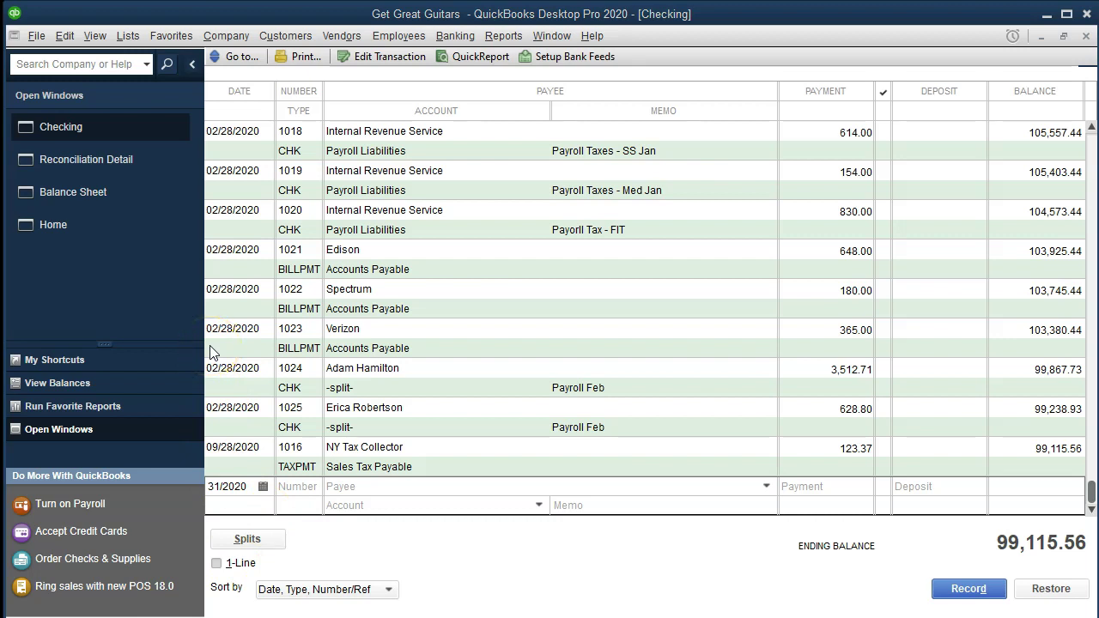
pyautogui.click(102, 158)
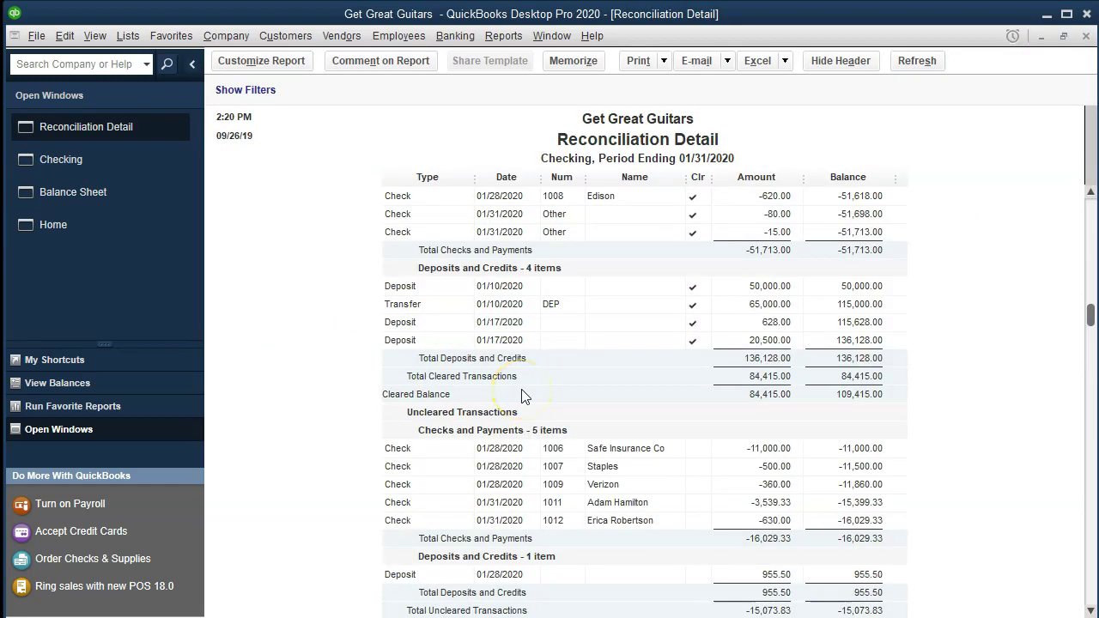
pyautogui.hotkey('alt', 'Tab')
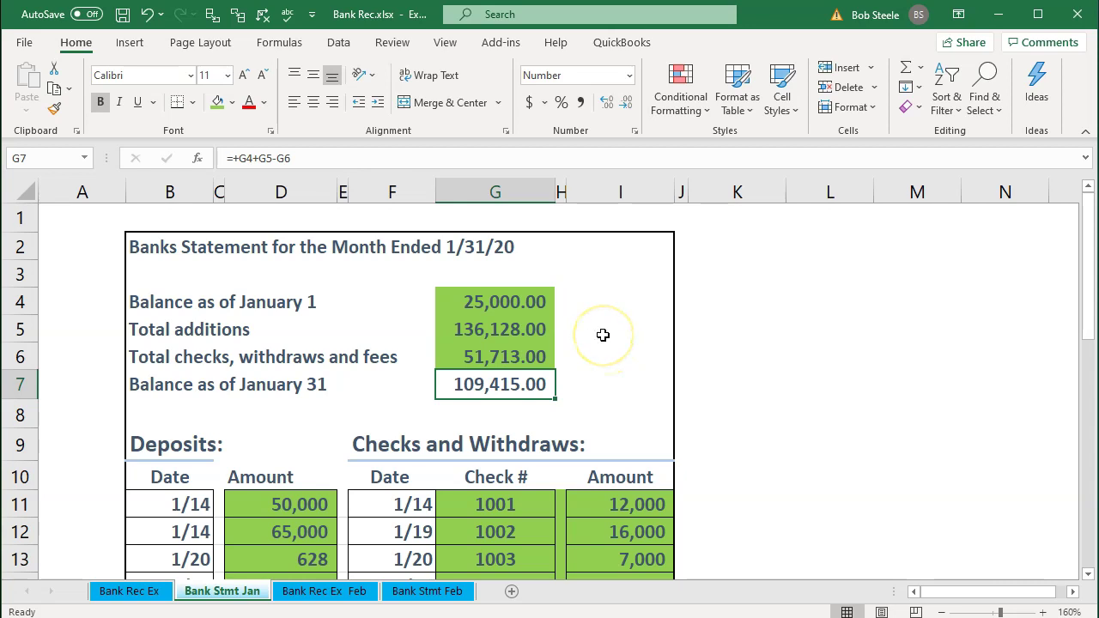
pyautogui.click(997, 13)
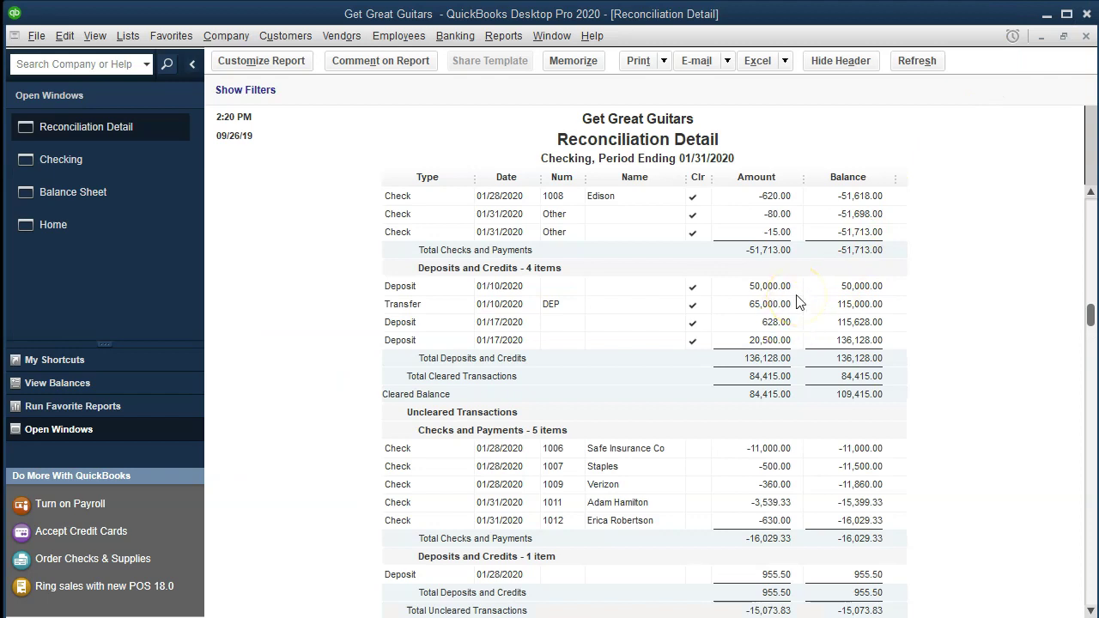
pyautogui.scroll(3, 825, 400)
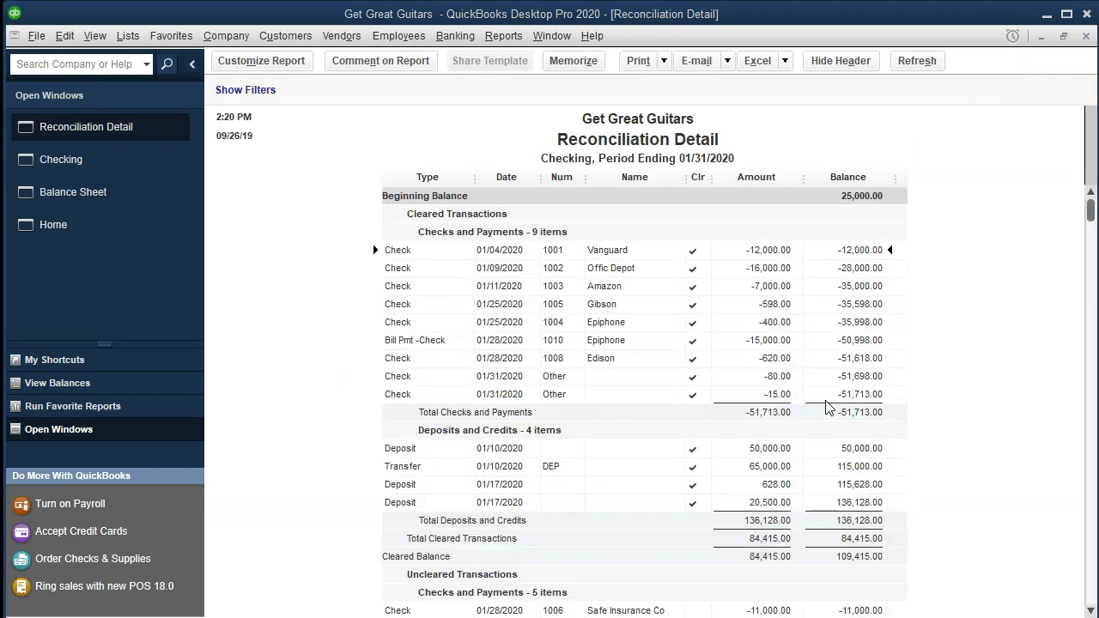
pyautogui.scroll(-4, 825, 406)
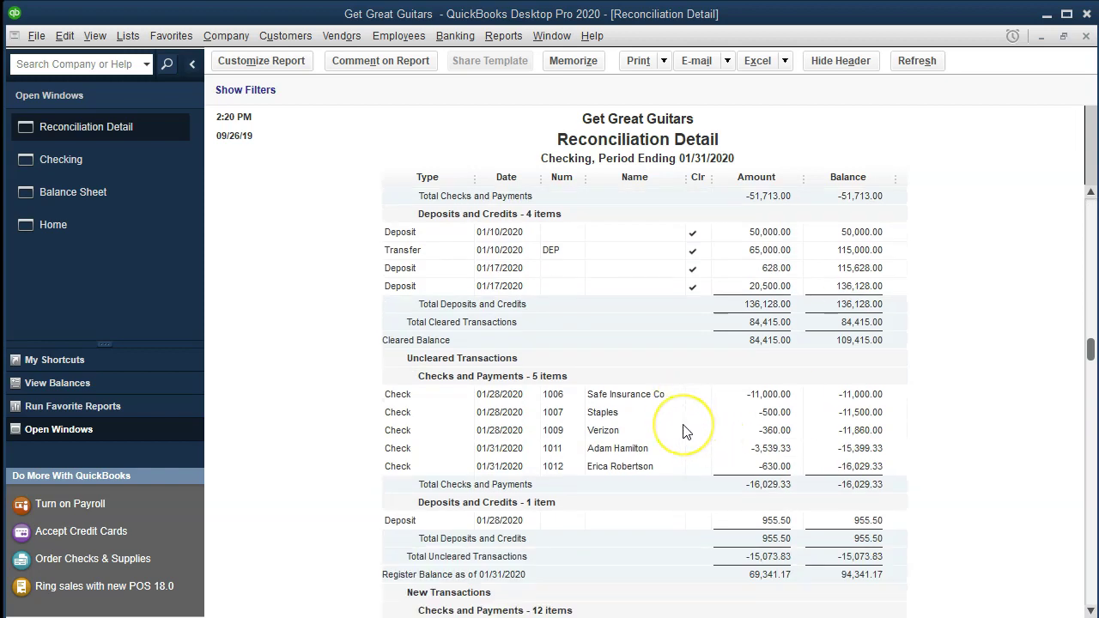